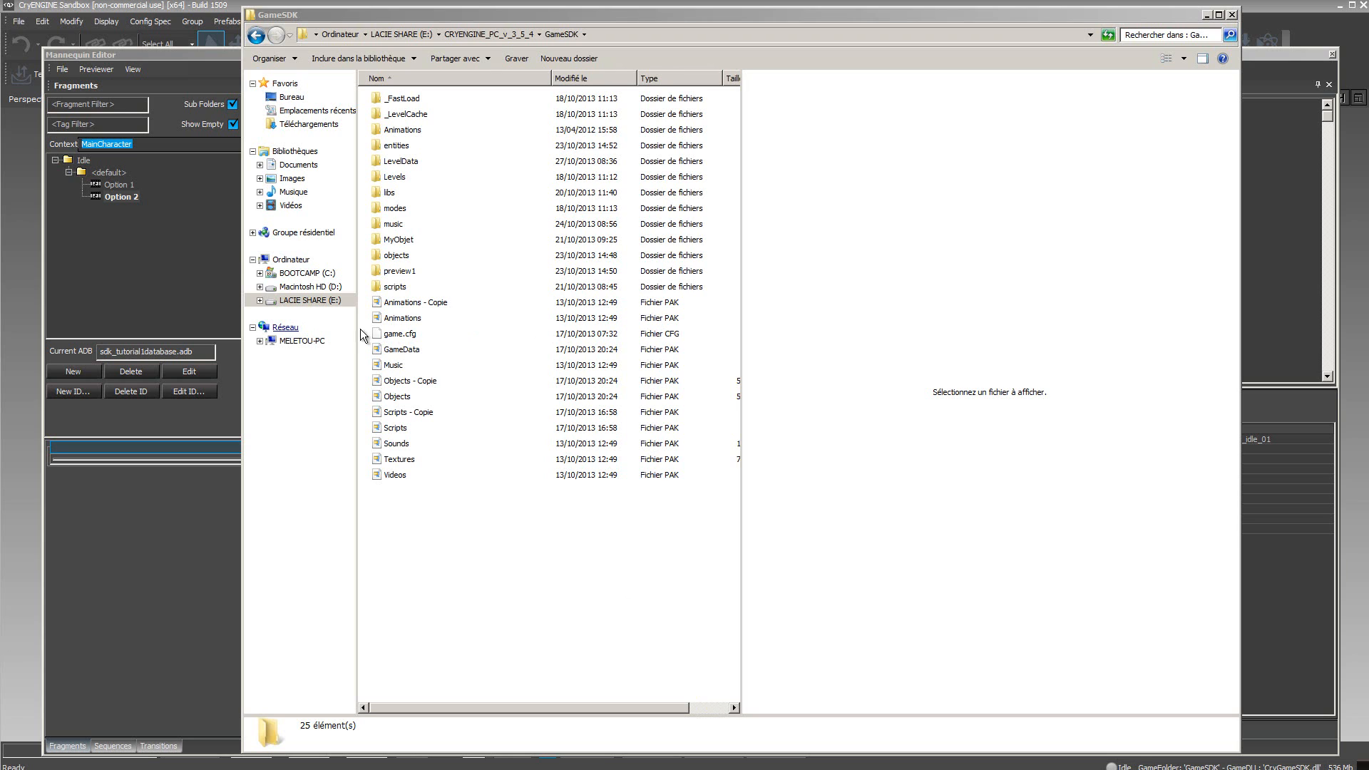
# Open the Animations/mannequin/adb folder inside the GameSDK directory
pyautogui.click(391, 321)
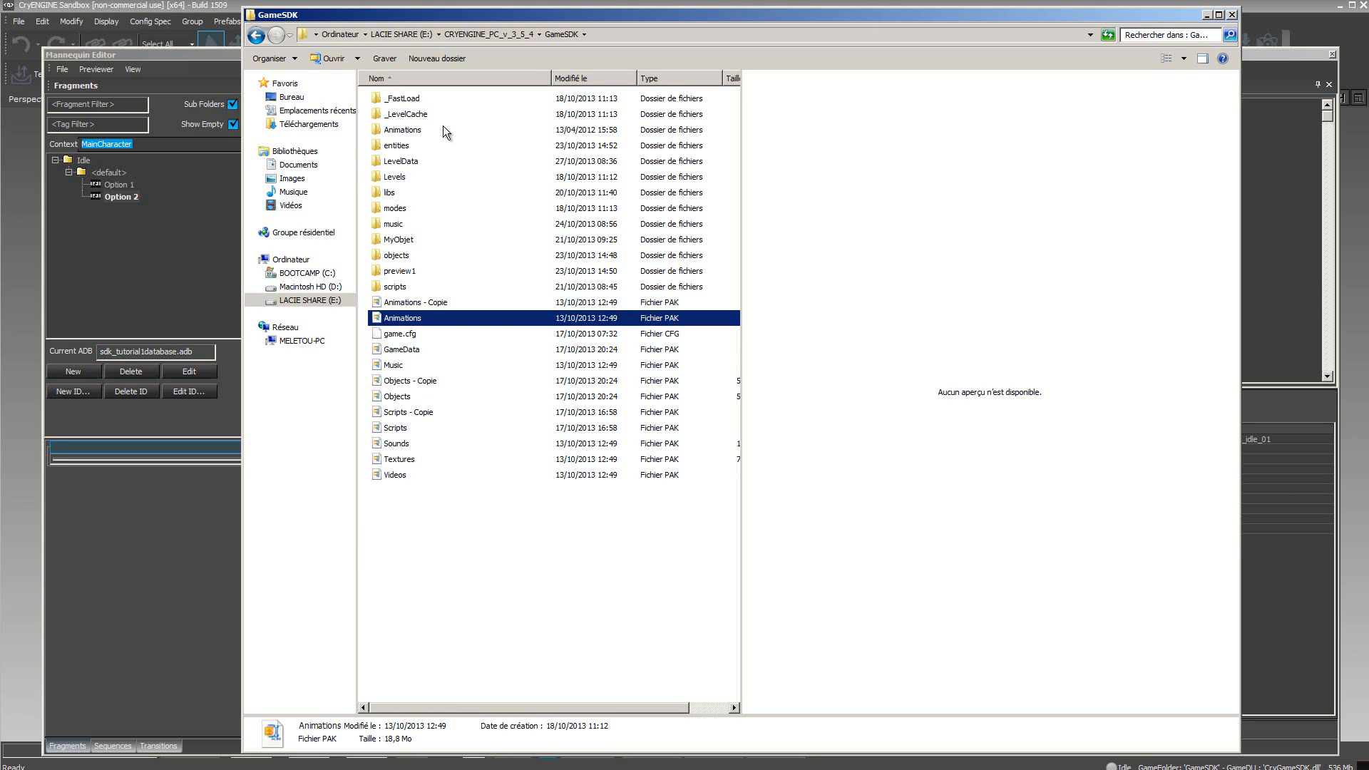
pyautogui.doubleClick(382, 135)
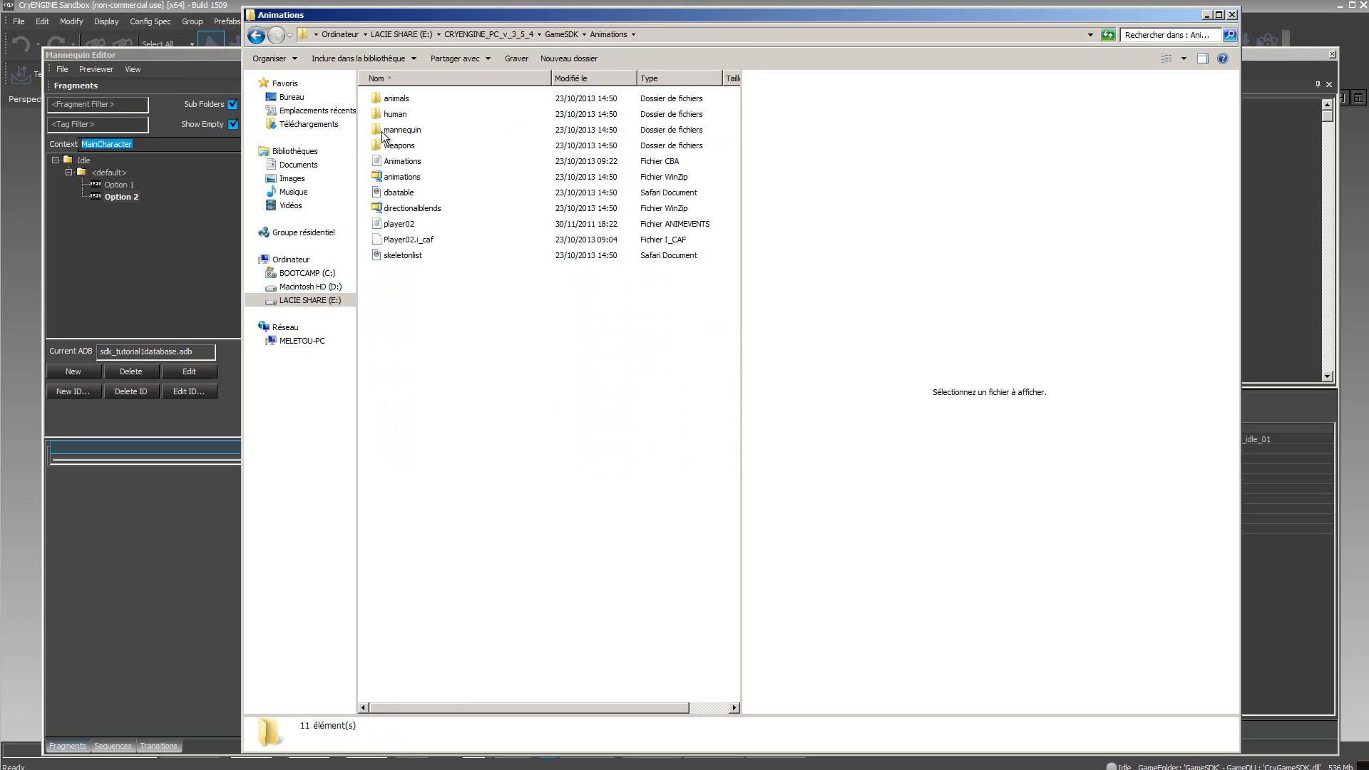
pyautogui.doubleClick(382, 132)
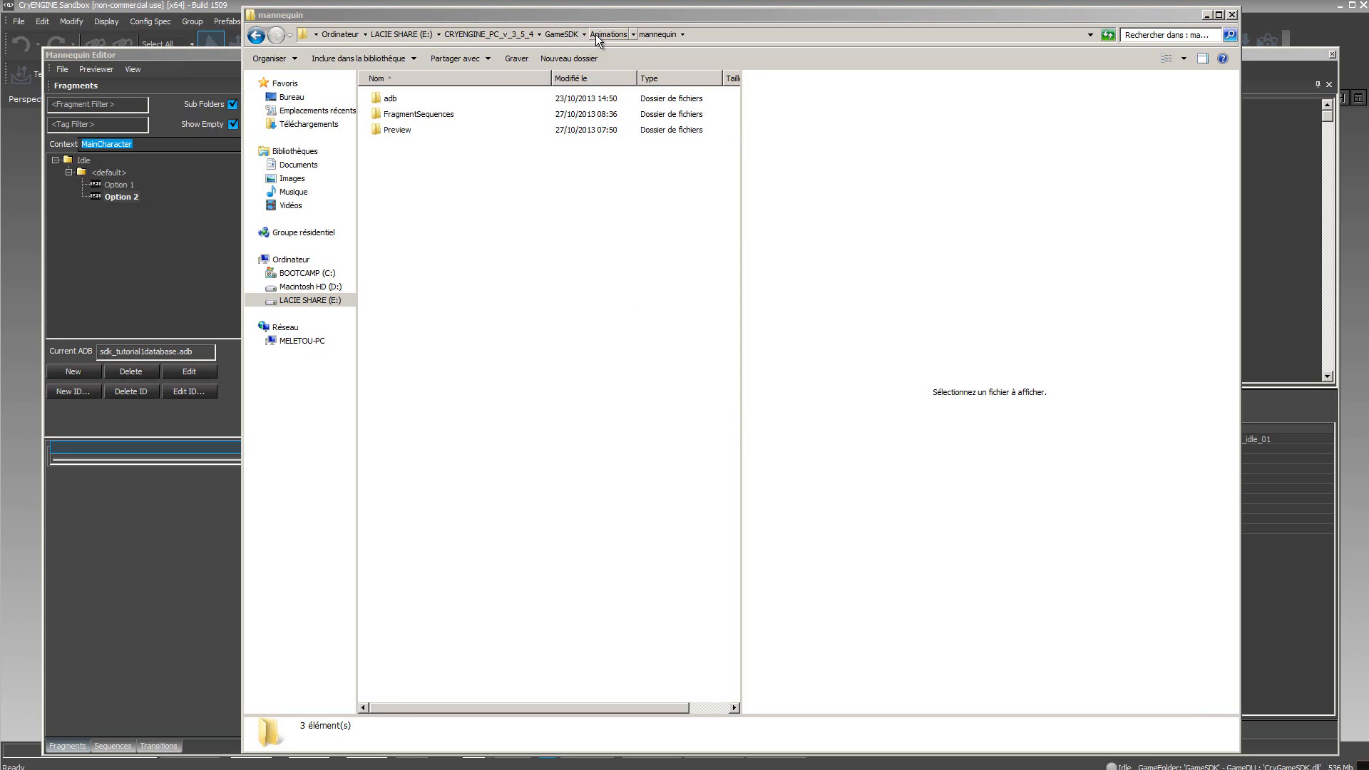
pyautogui.doubleClick(385, 99)
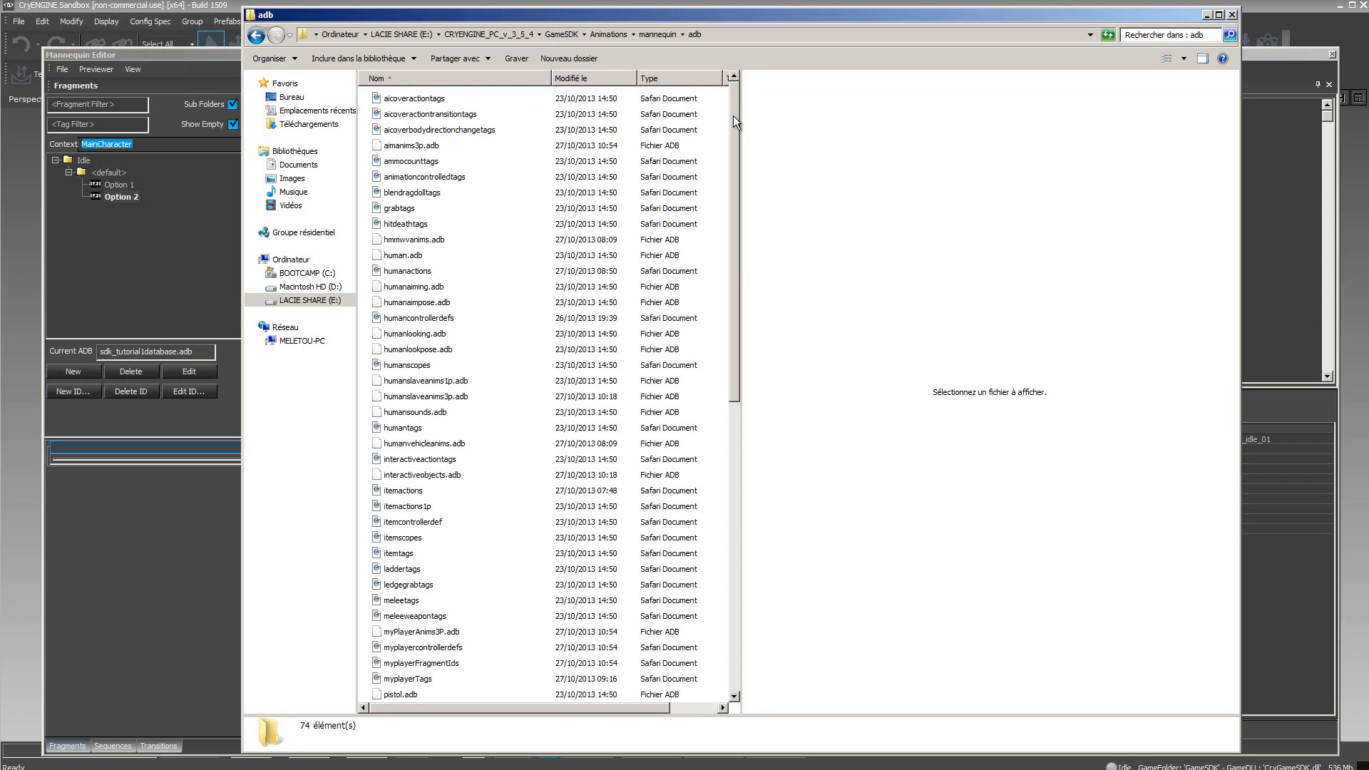
# Examine the contents of the playercontrollerdefs and sampleControllerdefs files in the adb folder
pyautogui.moveTo(733, 116); pyautogui.dragTo(738, 287)
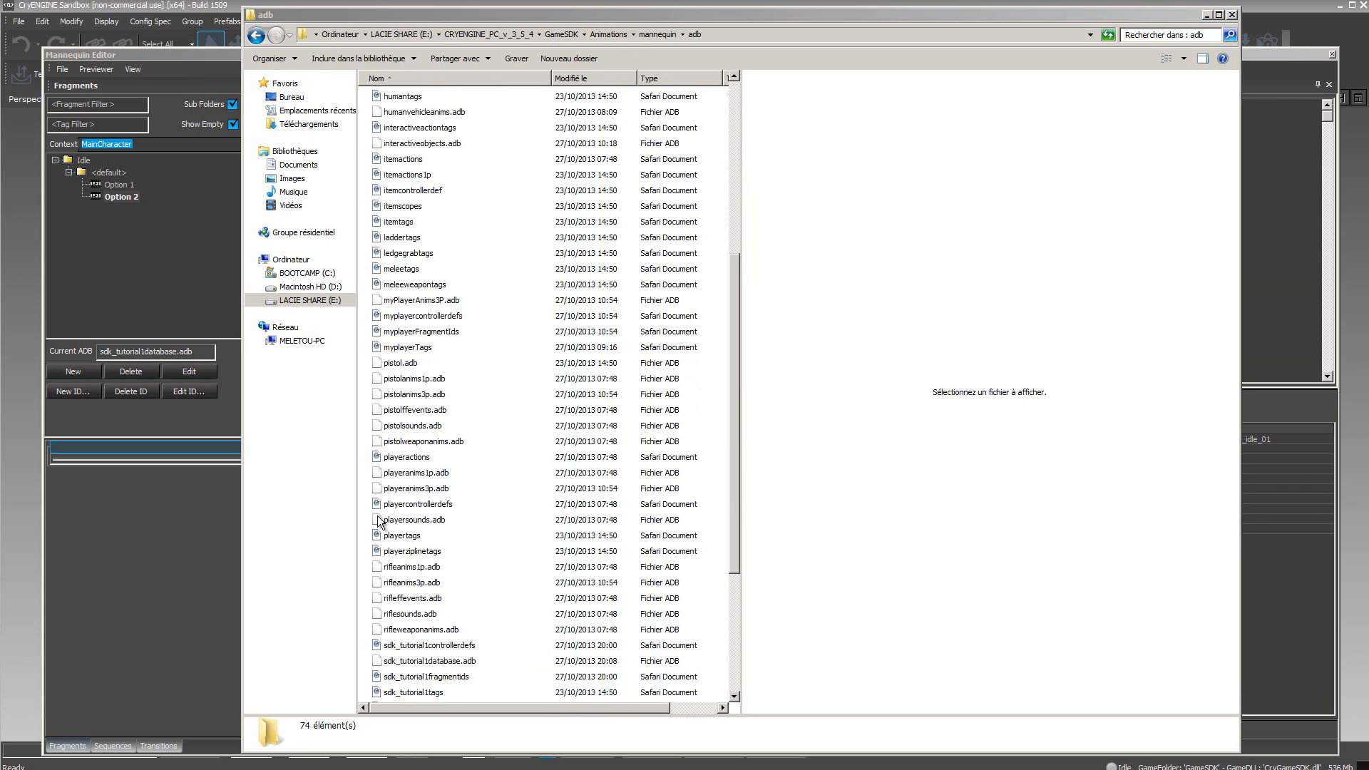
pyautogui.click(411, 505)
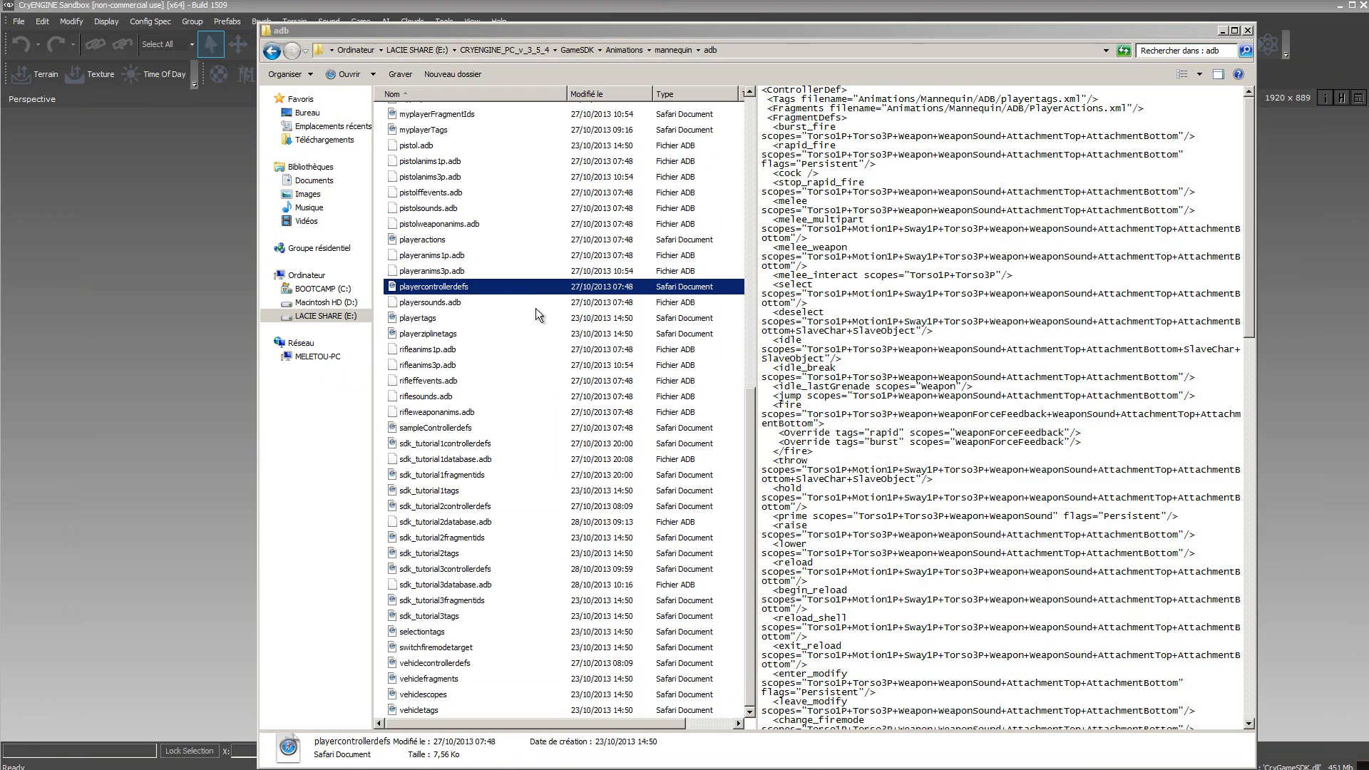
pyautogui.click(443, 430)
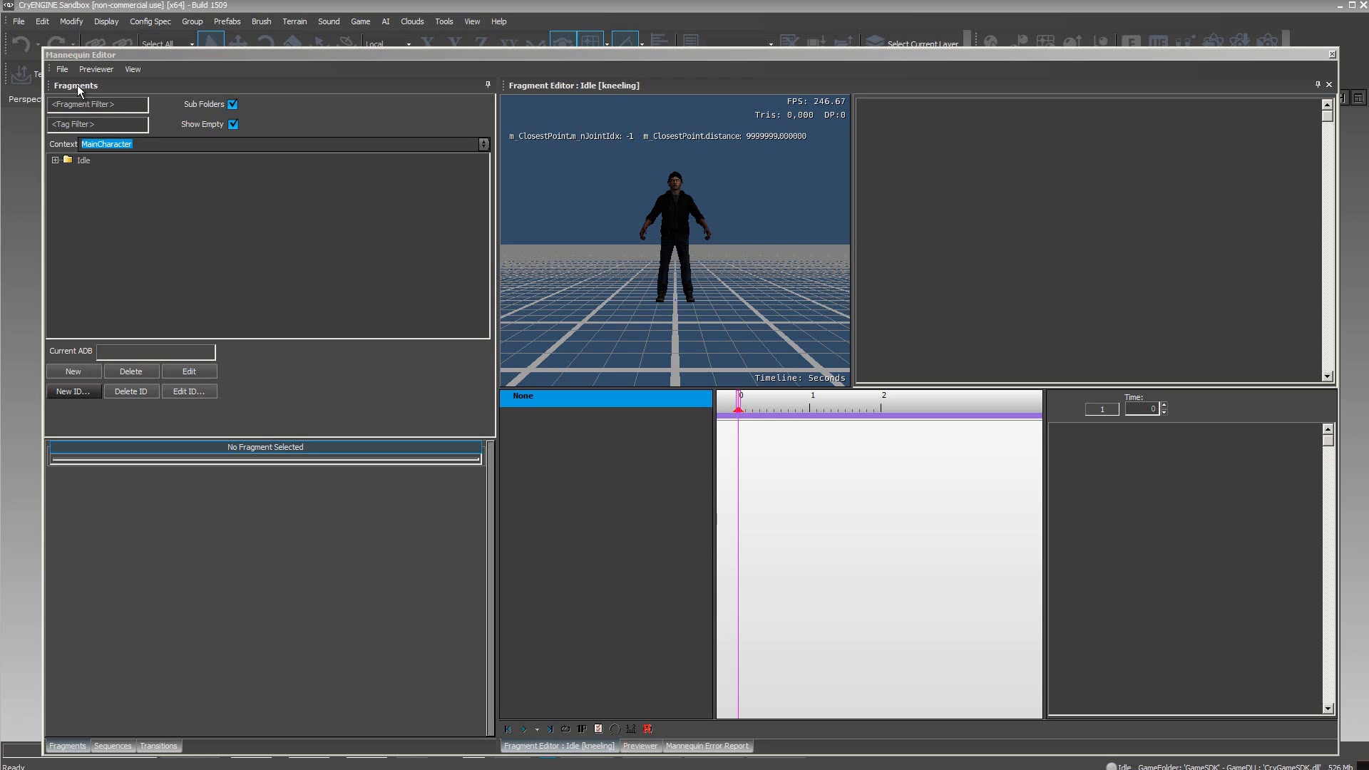
# Create a new tag definition named sampleTags in the Mannequin Tag Definitions Editor
pyautogui.click(63, 69)
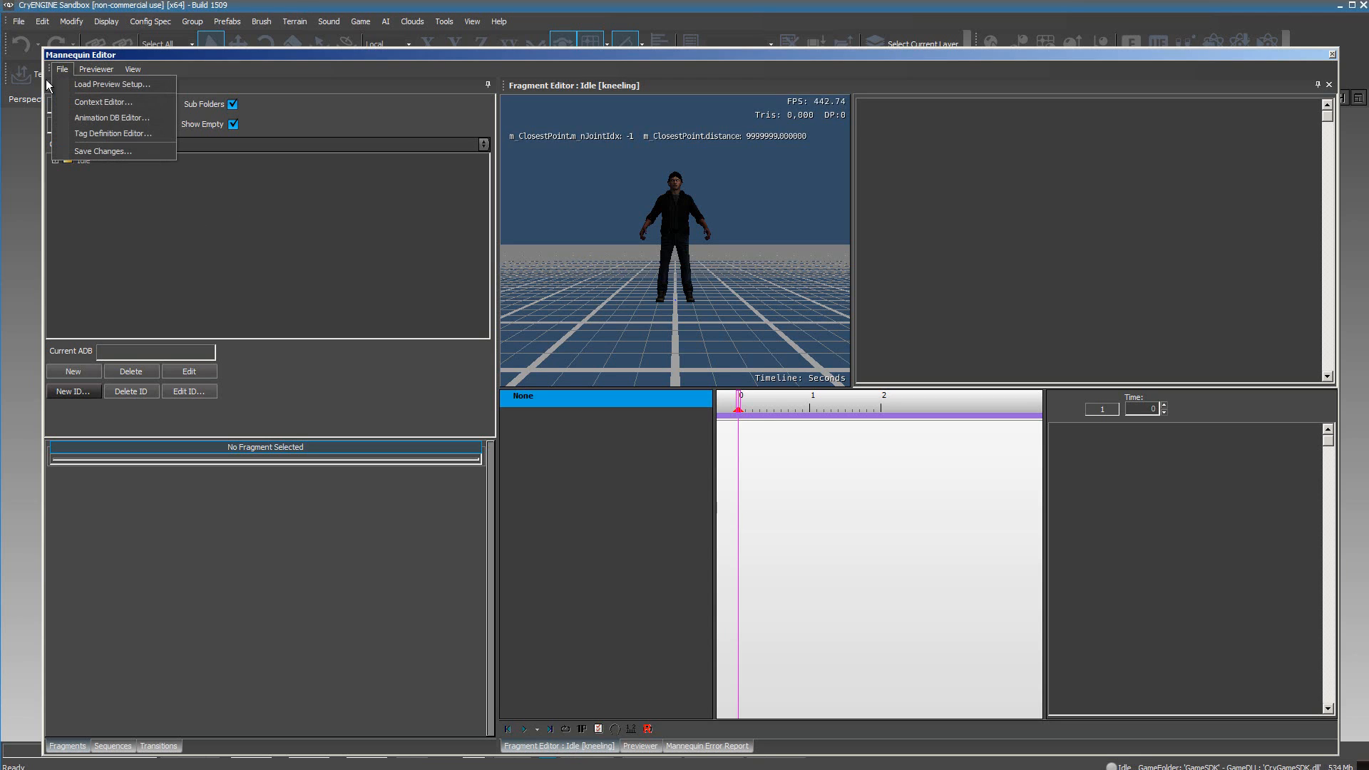
pyautogui.click(98, 133)
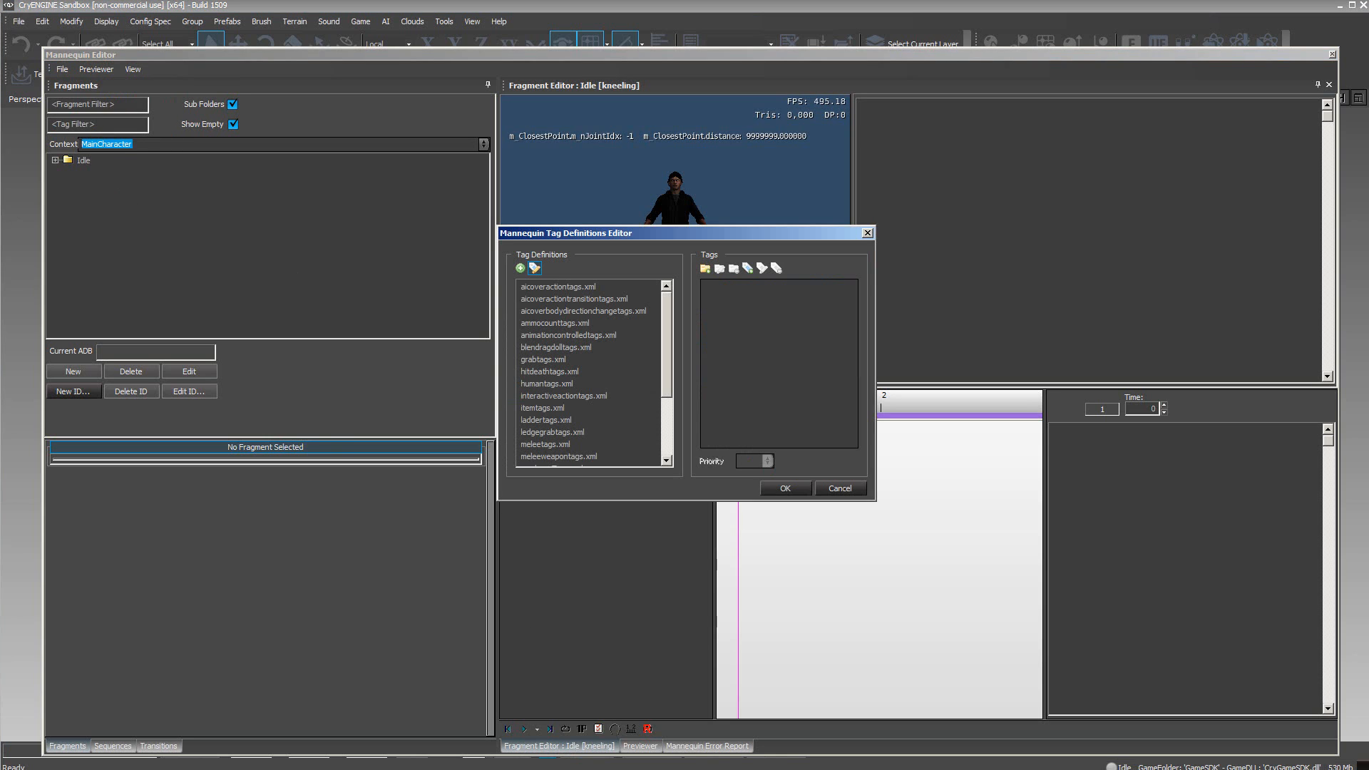
pyautogui.click(588, 544)
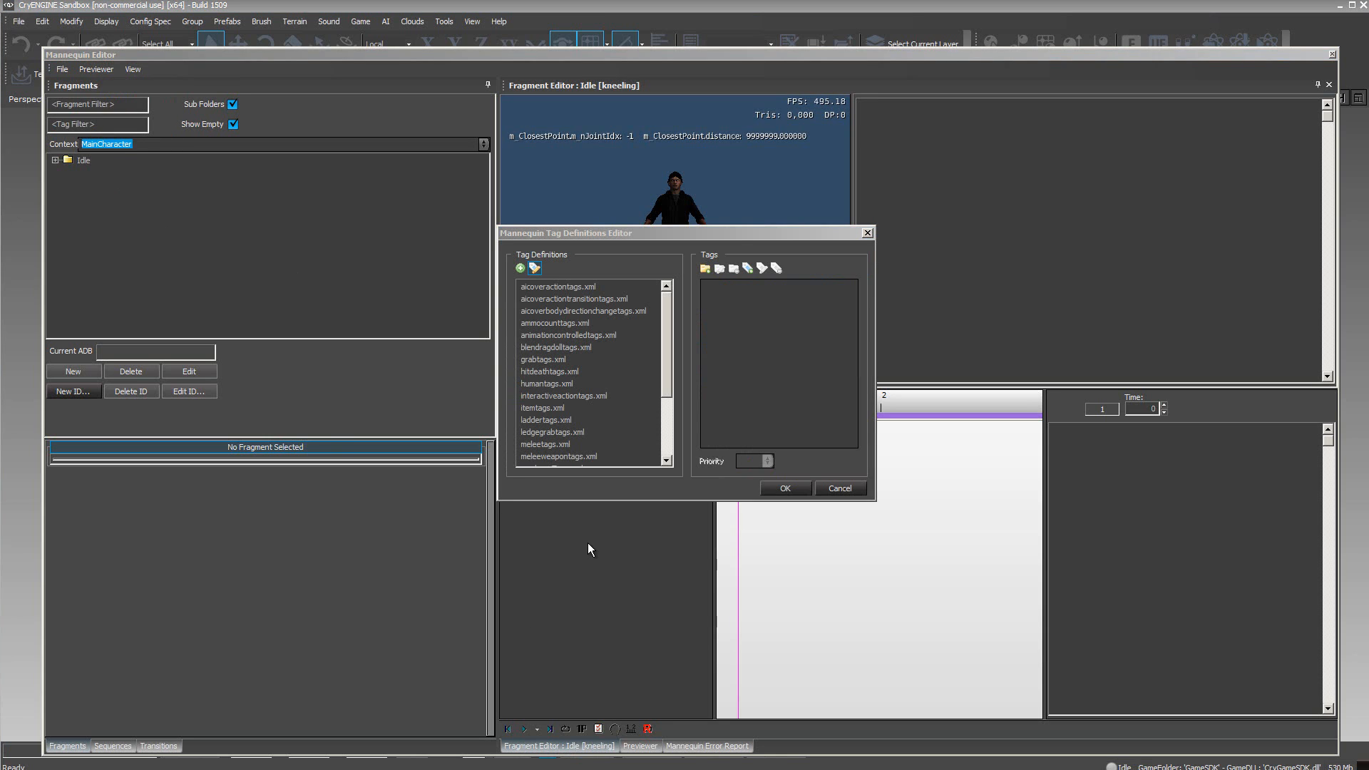
pyautogui.click(520, 269)
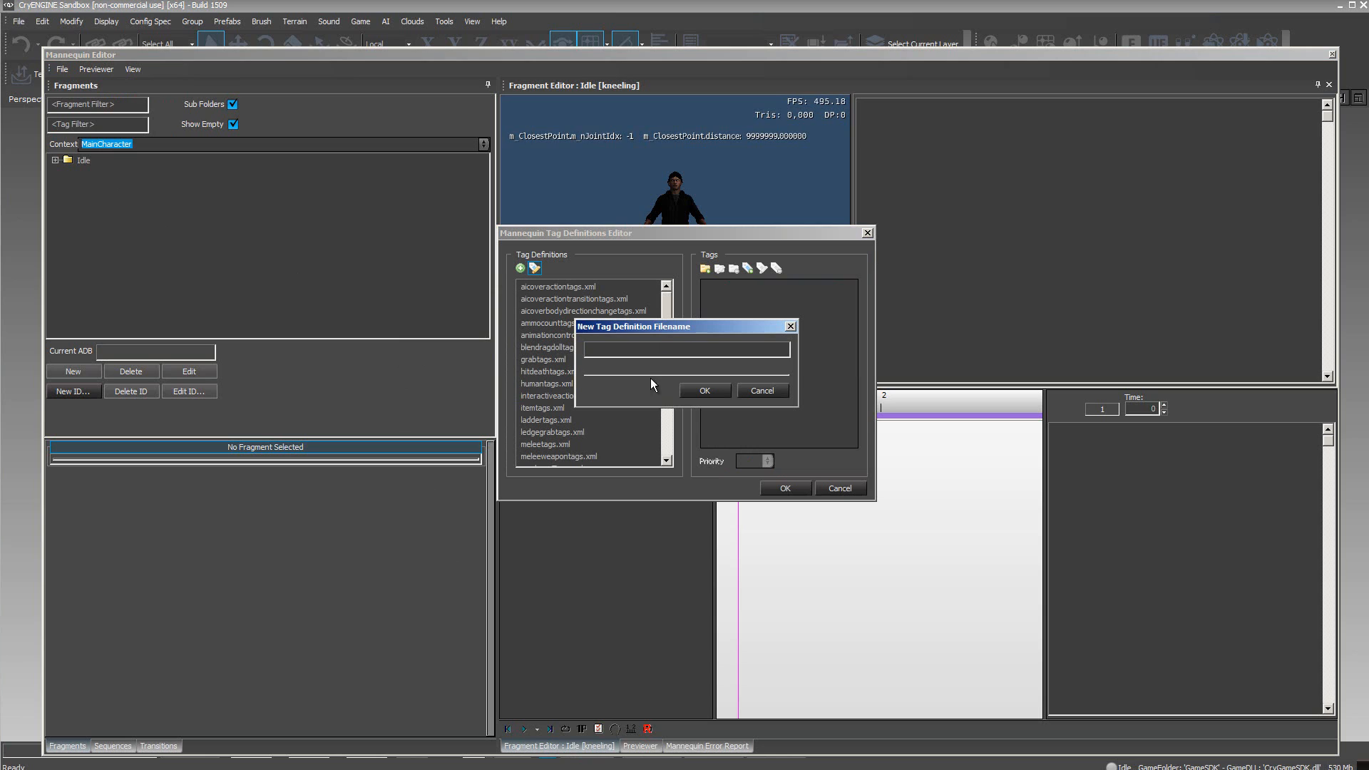
pyautogui.write('sampleTags')
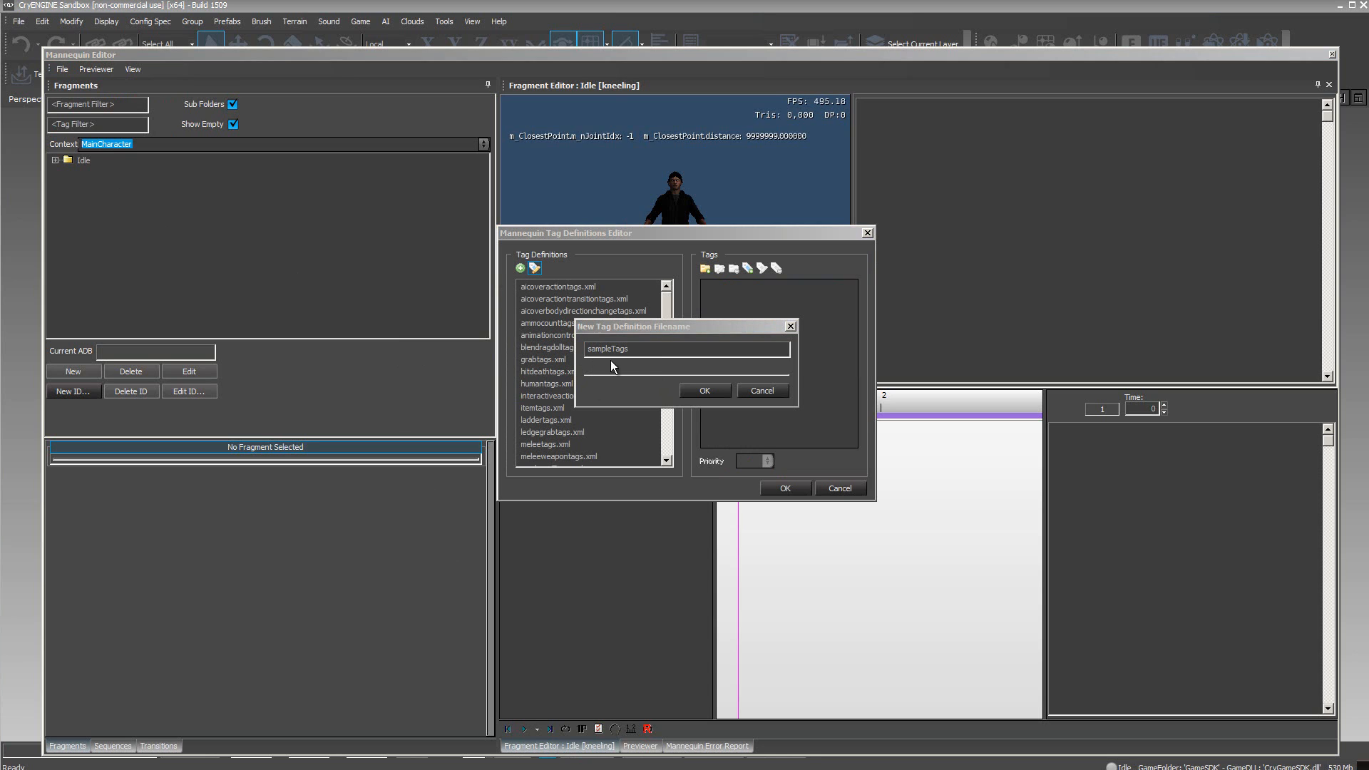
pyautogui.click(703, 392)
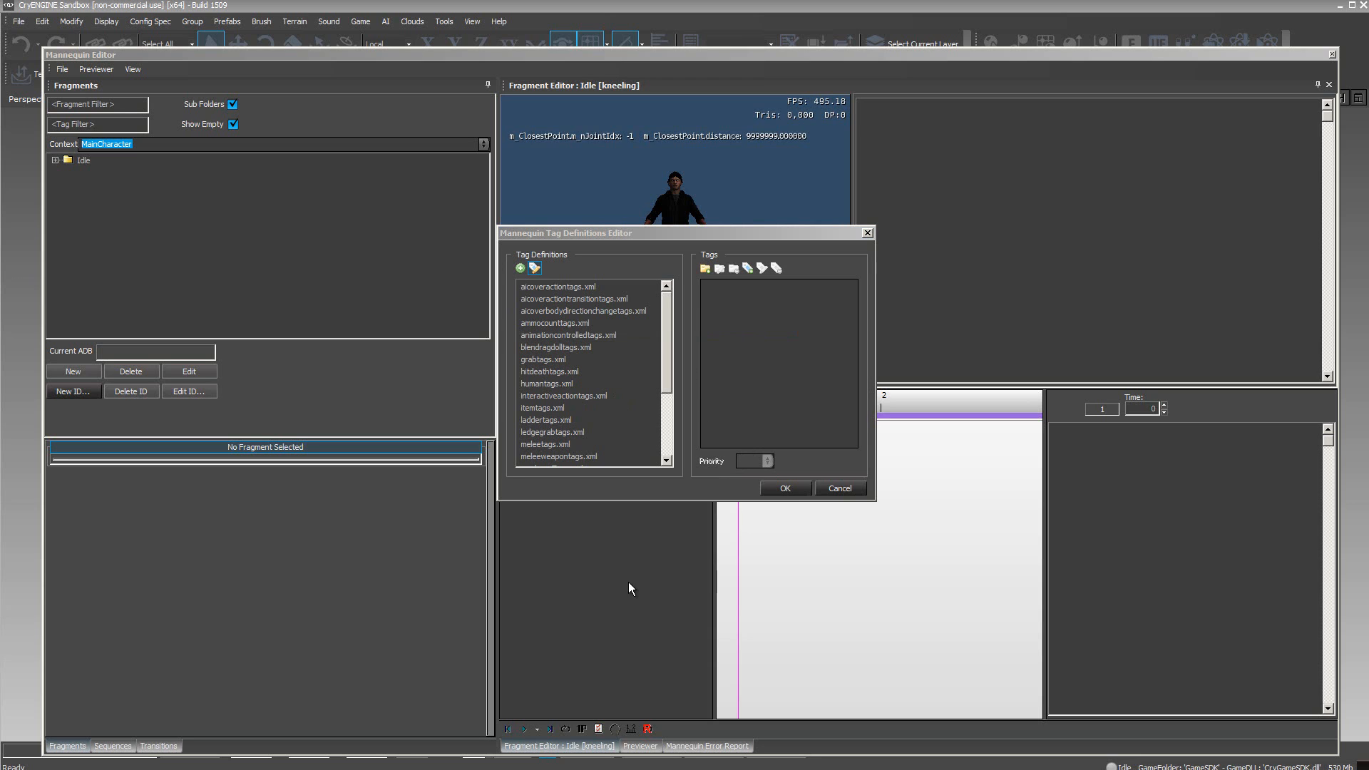
# Add a second tag definition named sampleFragmentIds, check both new entries in the list and accept the tag definitions
pyautogui.click(521, 266)
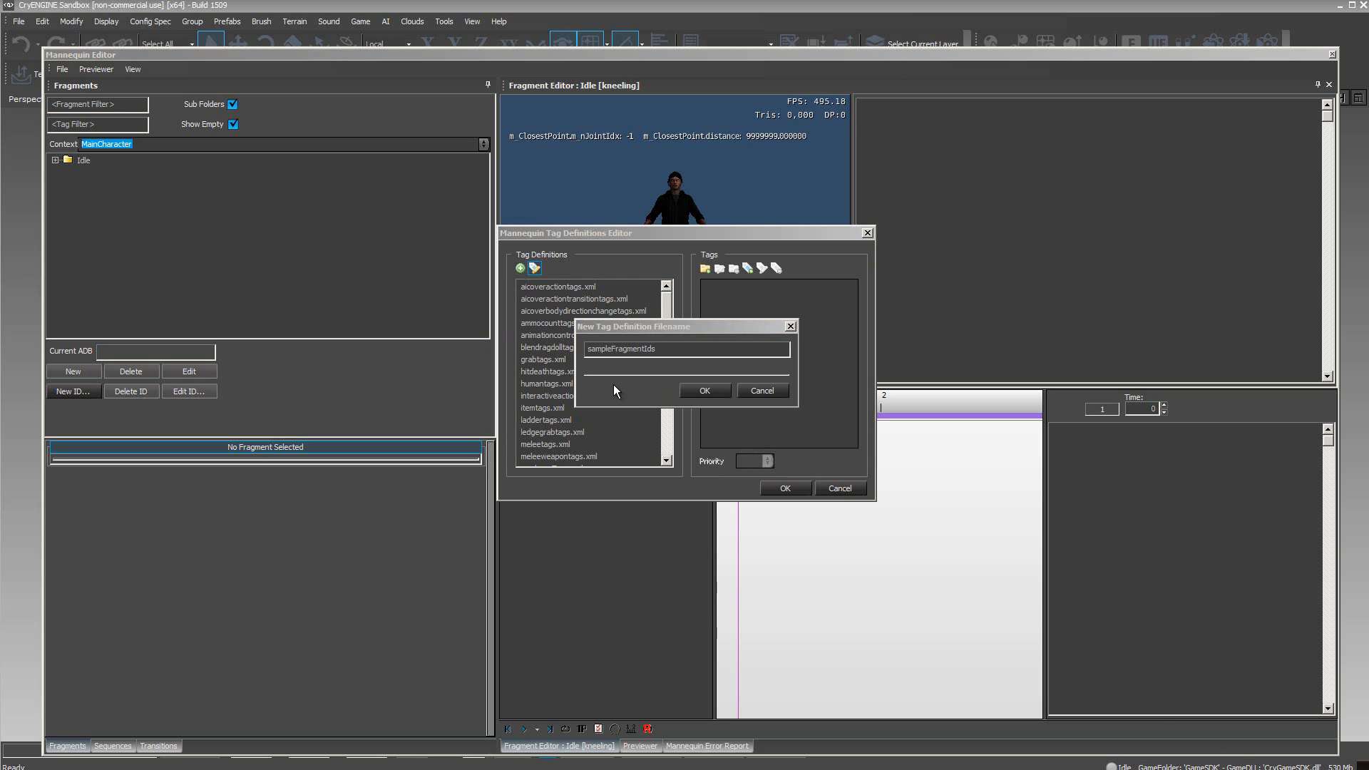
pyautogui.click(704, 391)
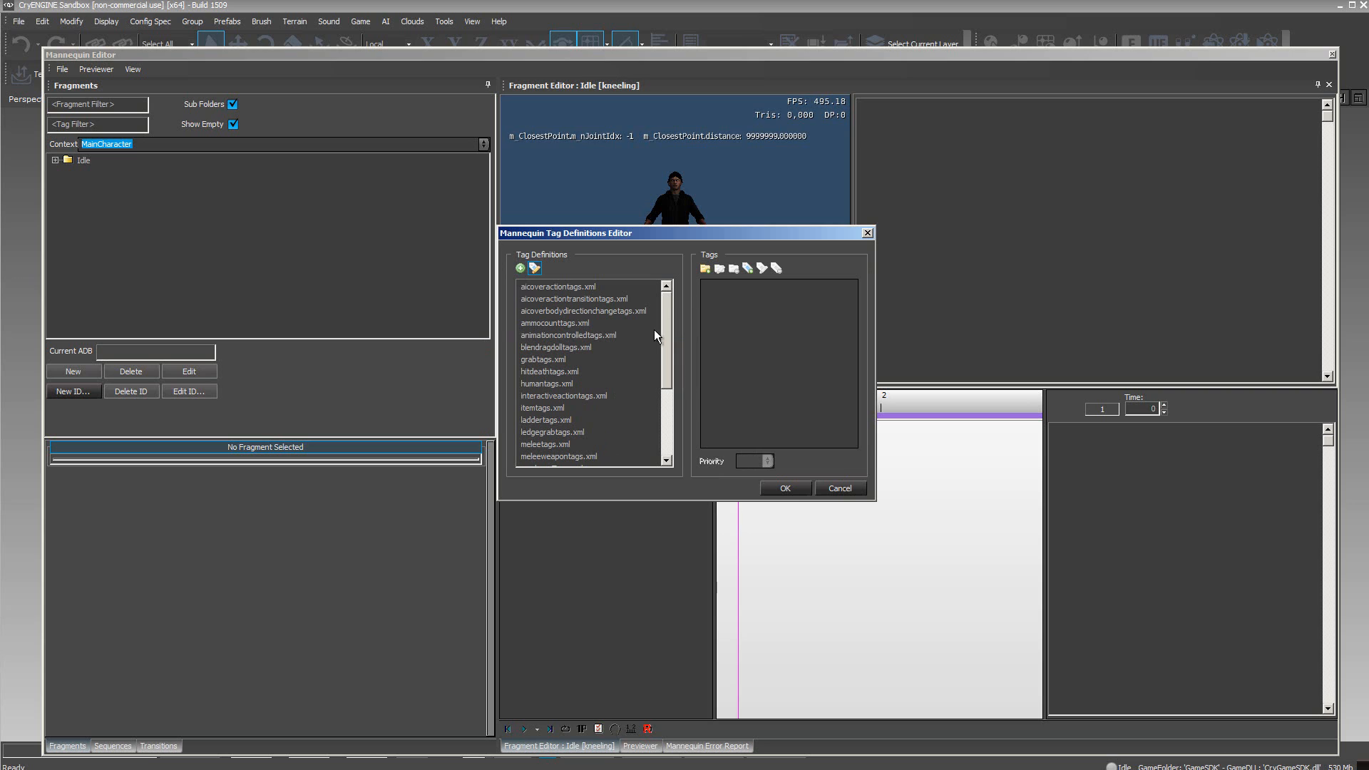
pyautogui.moveTo(666, 310); pyautogui.dragTo(669, 390)
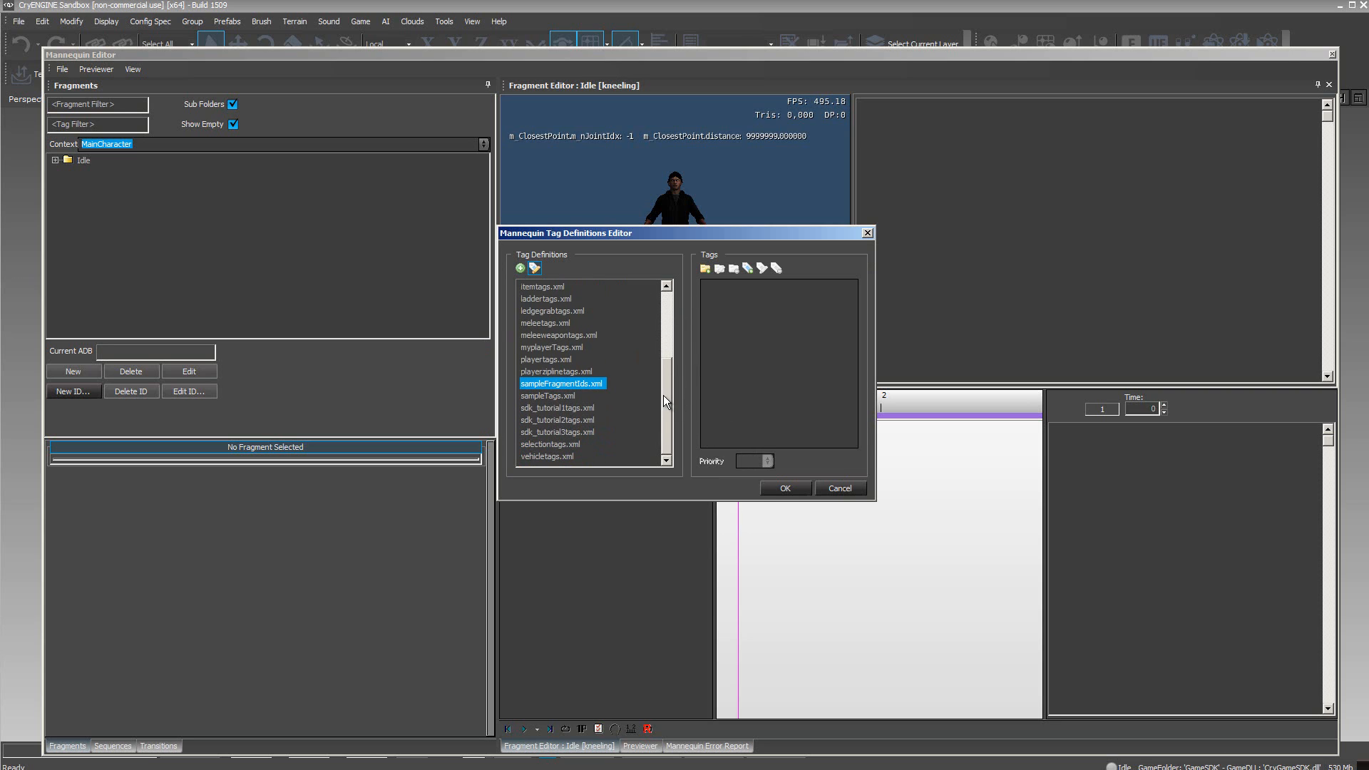
pyautogui.click(555, 398)
pyautogui.click(549, 385)
pyautogui.hotkey('alt', 'Tab')
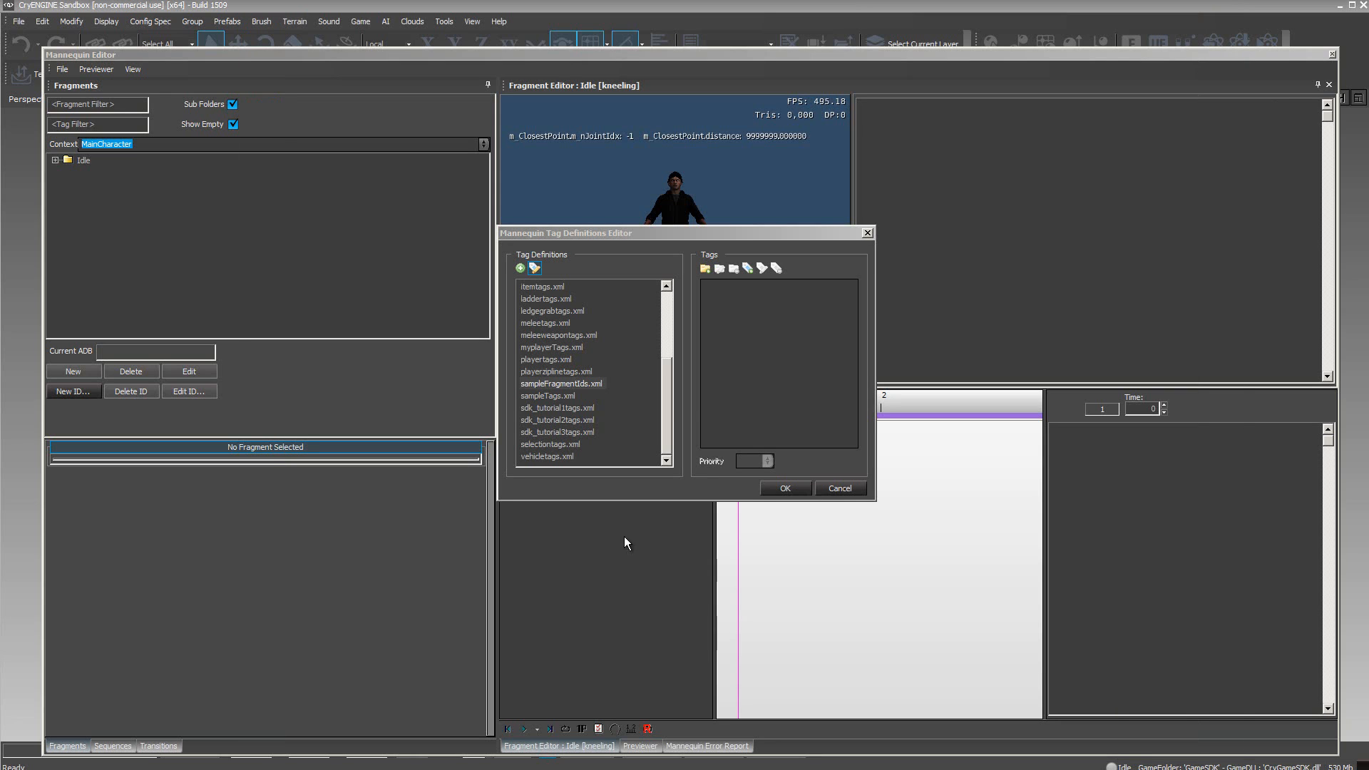
pyautogui.click(785, 489)
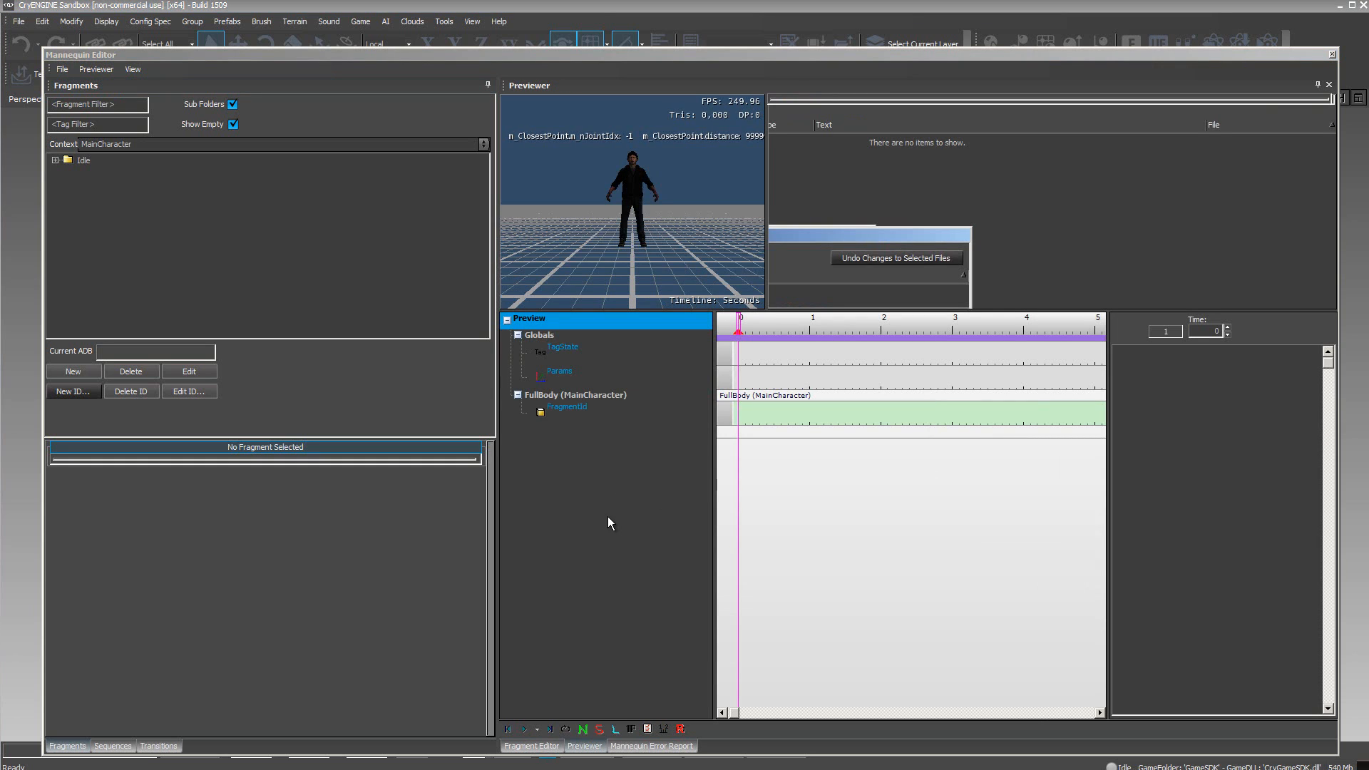
# Save the changed sampleTags.xml and sampleFragmentIds.xml tag definition files through the Mannequin File Manager
pyautogui.click(63, 69)
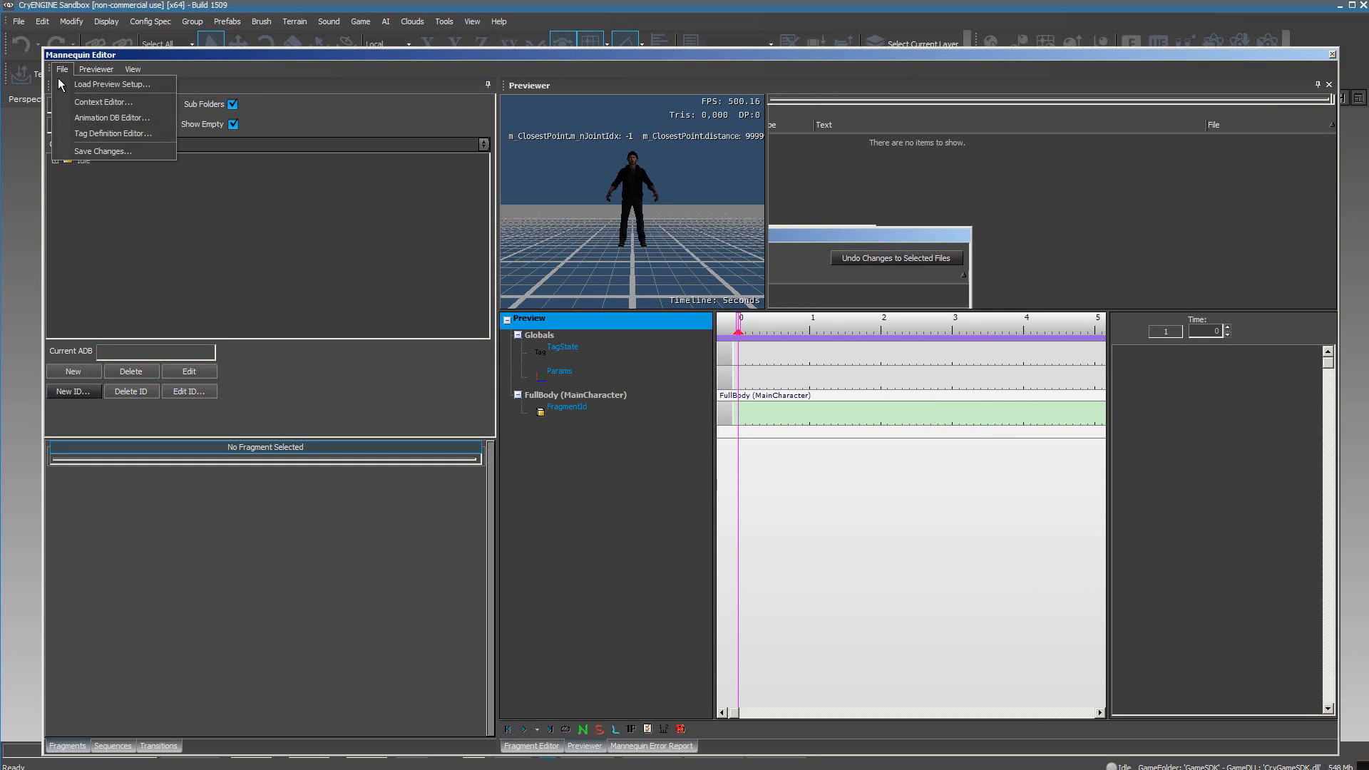
pyautogui.click(91, 154)
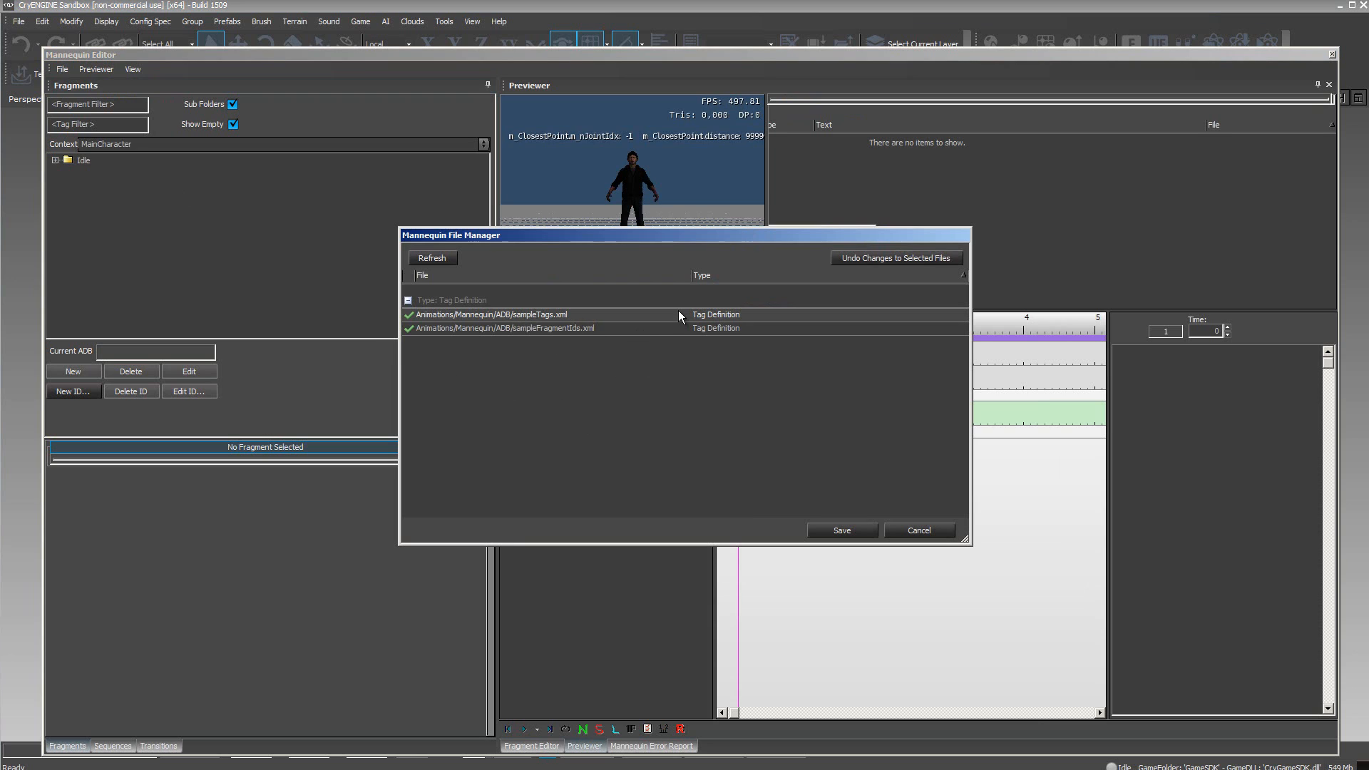
pyautogui.click(830, 532)
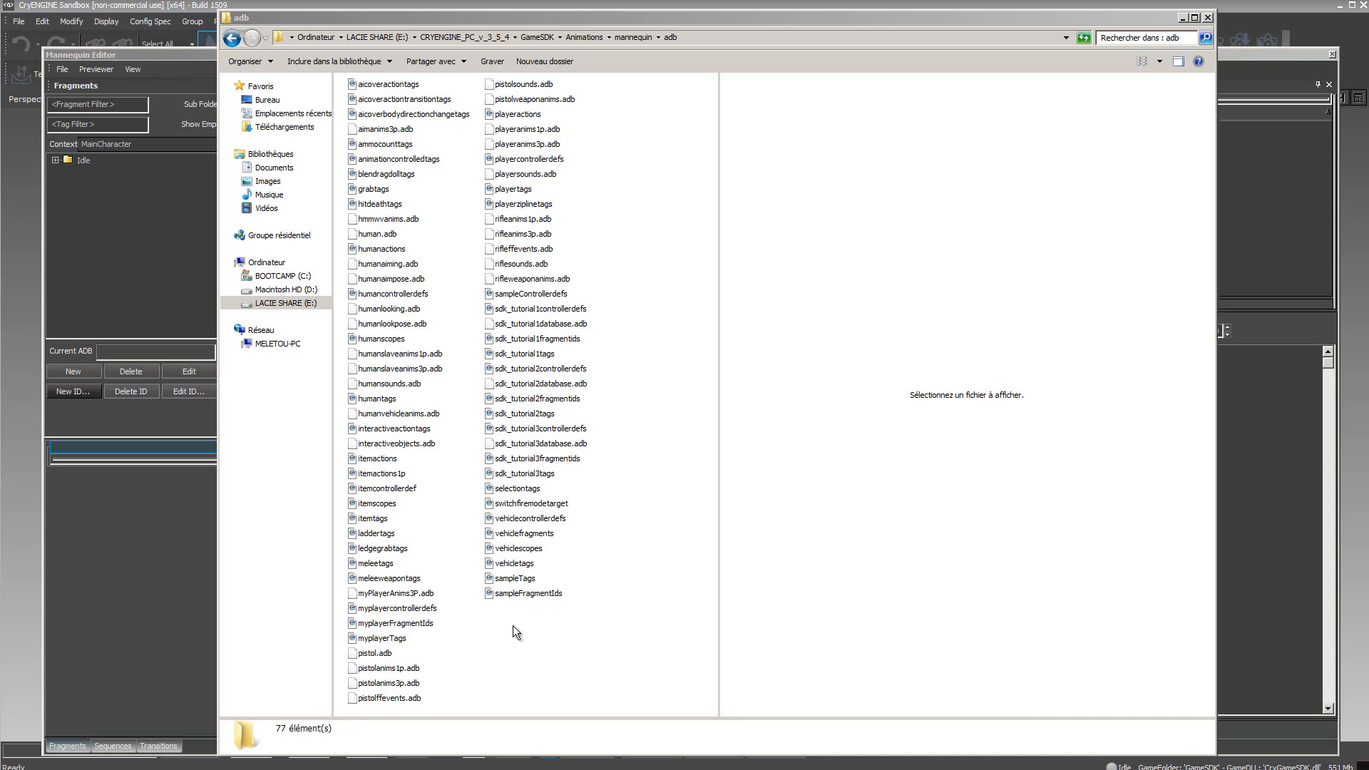
# Inspect the saved sampleTags and sampleFragmentIds files in the adb folder
pyautogui.click(505, 578)
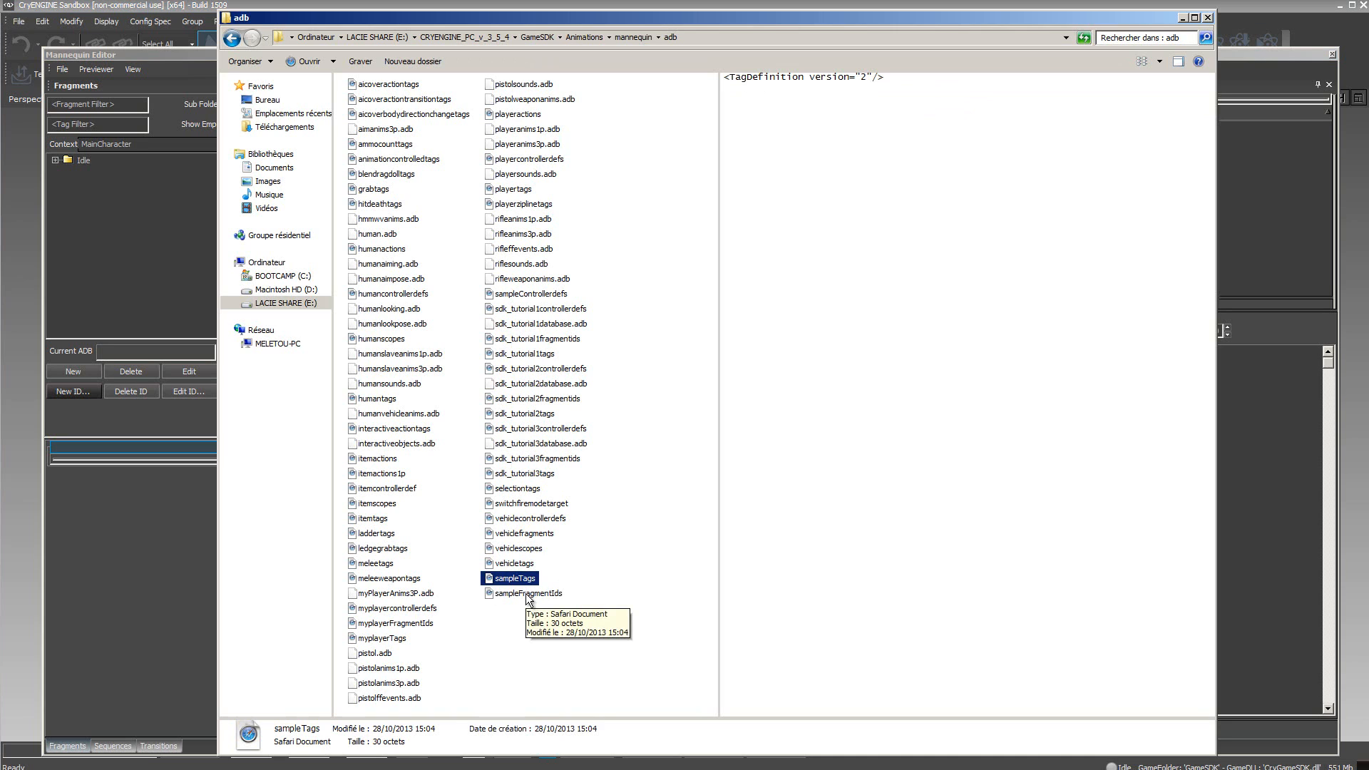
pyautogui.click(528, 594)
pyautogui.click(533, 636)
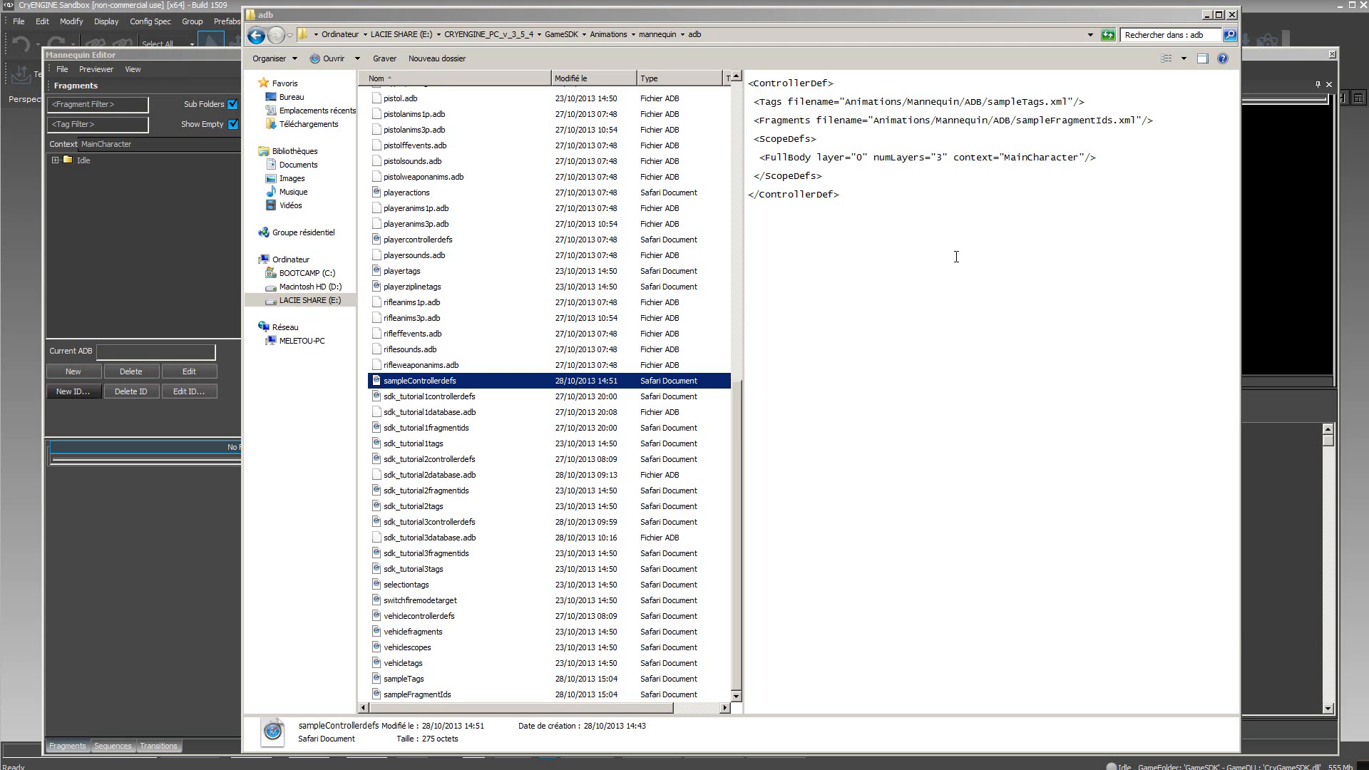
# Check the MannequinsamplePreview file in the mannequin Preview folder and return to the Mannequin Editor
pyautogui.click(655, 35)
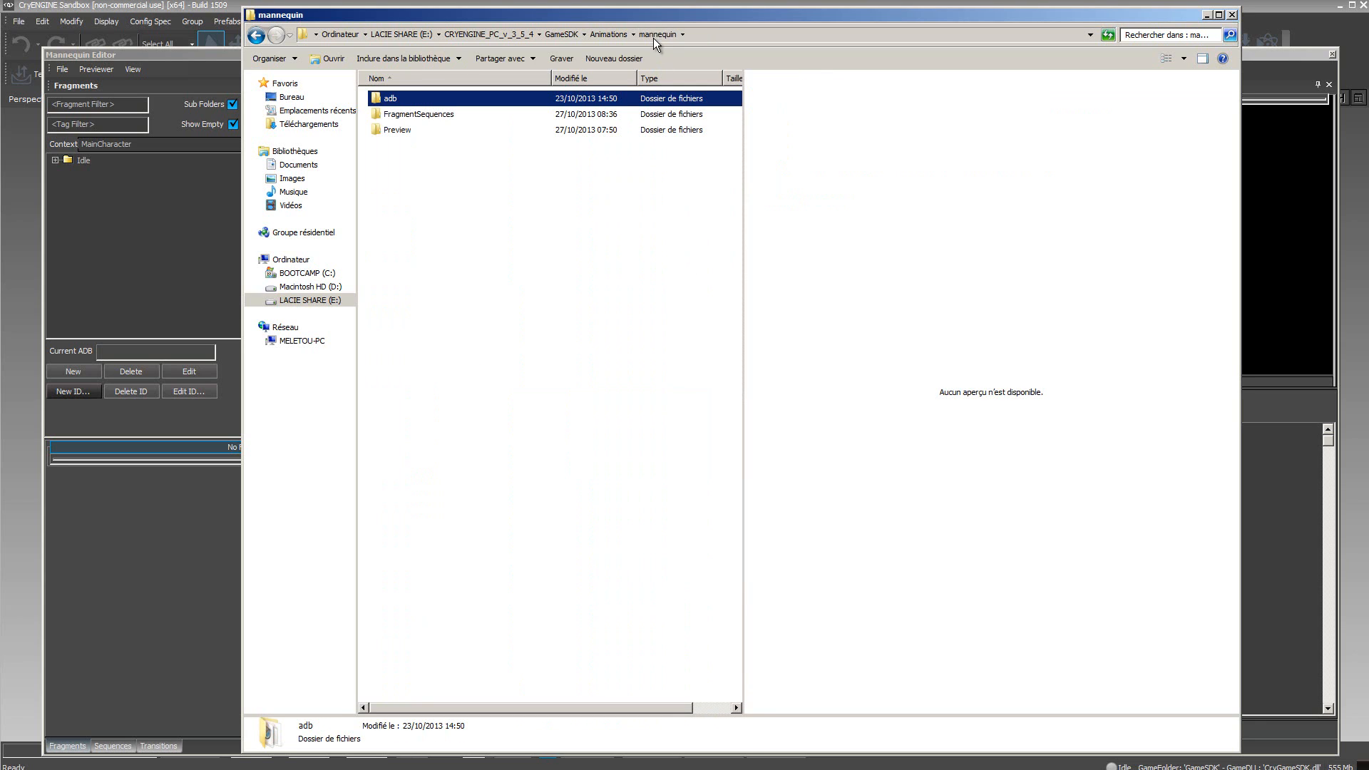
pyautogui.doubleClick(379, 134)
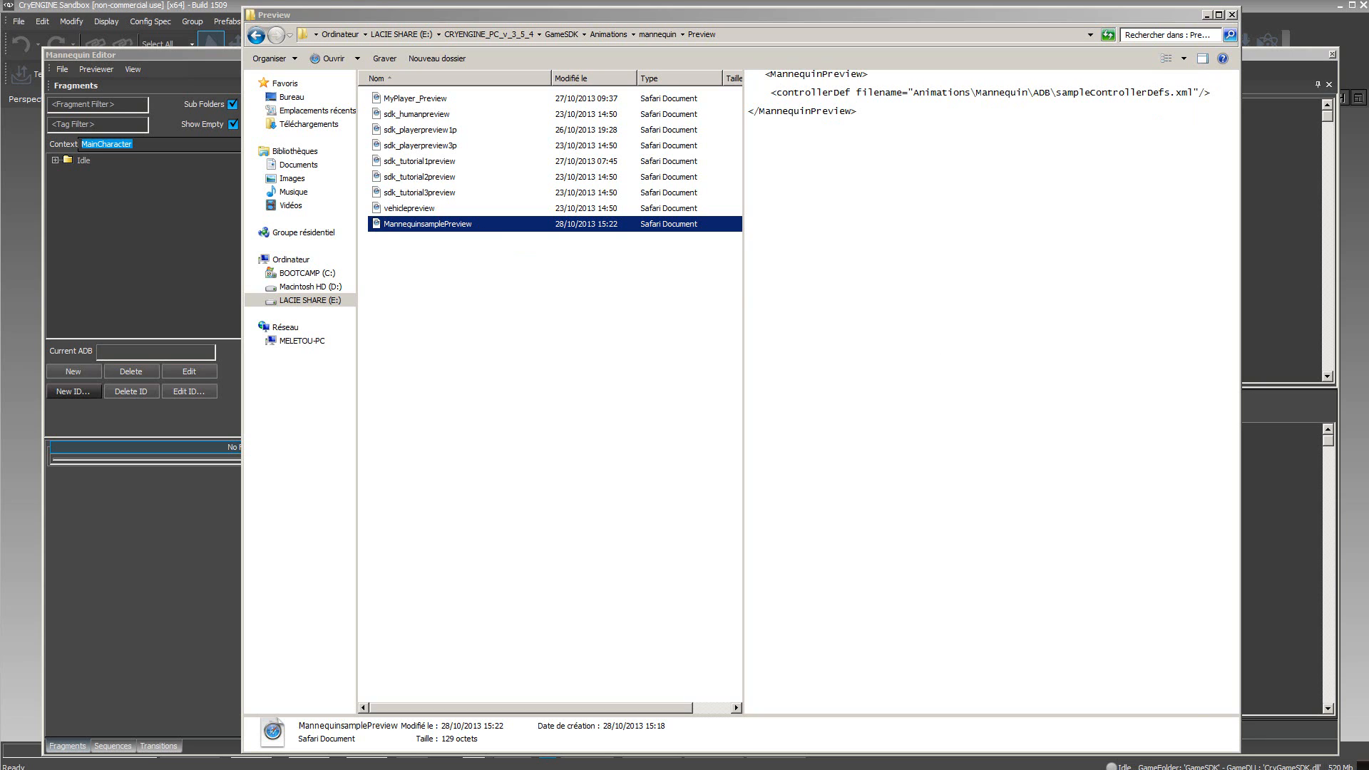
pyautogui.hotkey('alt', 'F4')
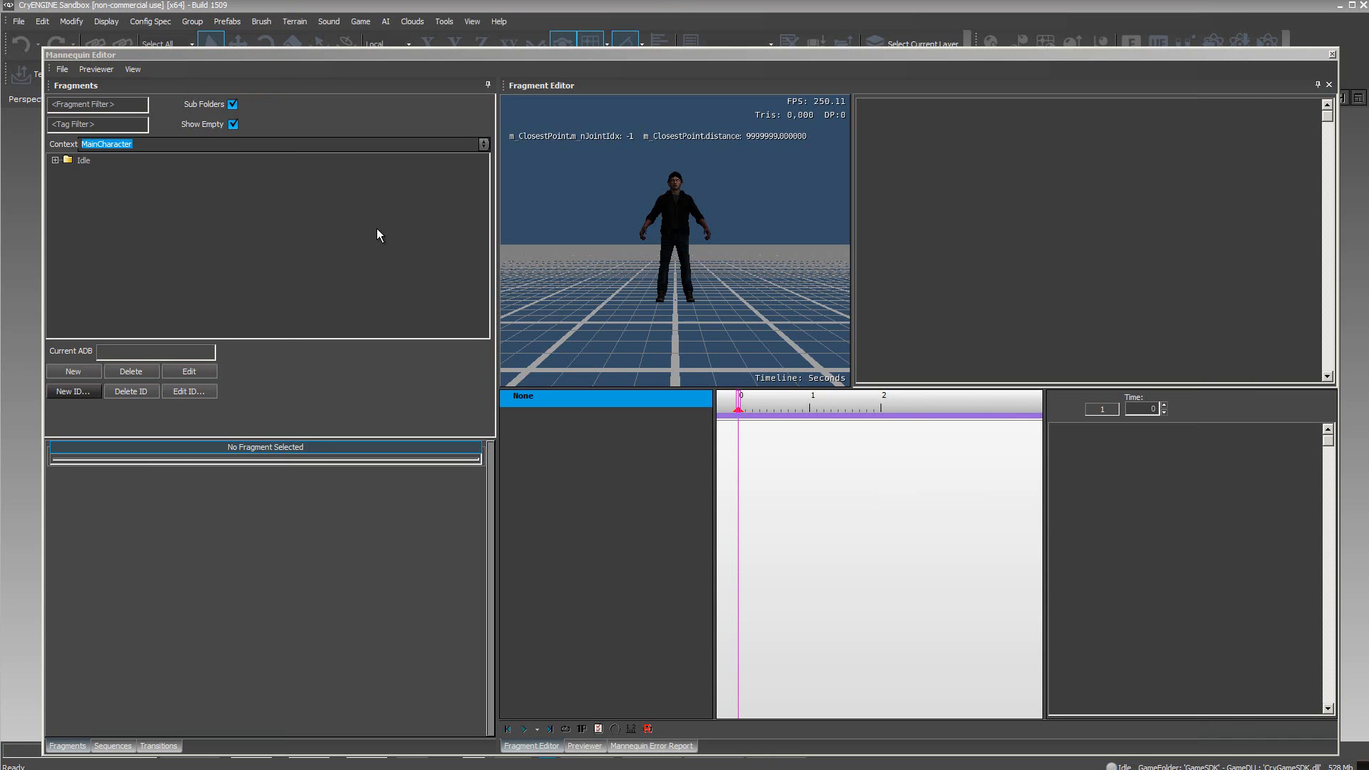
# Load the preview setup MannequinsamplePreview.xml into the Mannequin Editor
pyautogui.click(62, 71)
pyautogui.click(89, 85)
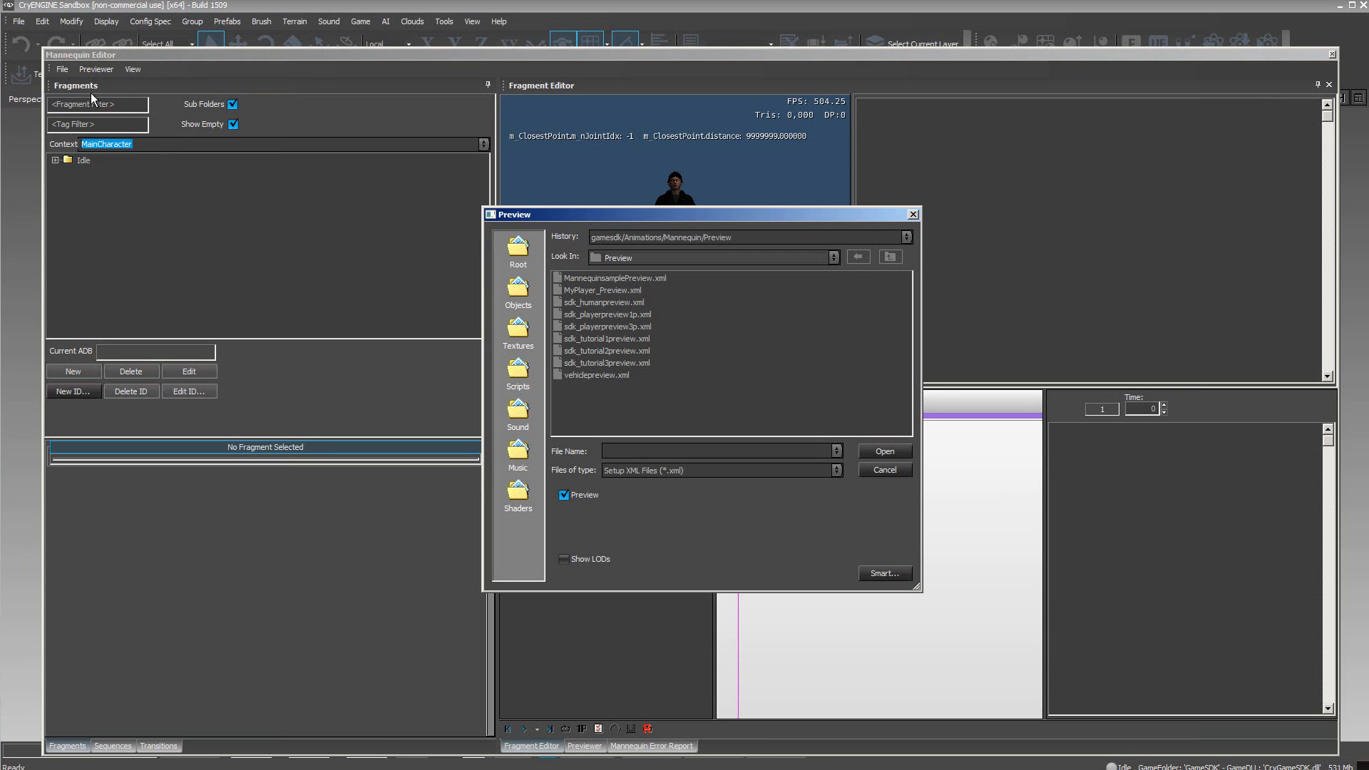
pyautogui.click(628, 279)
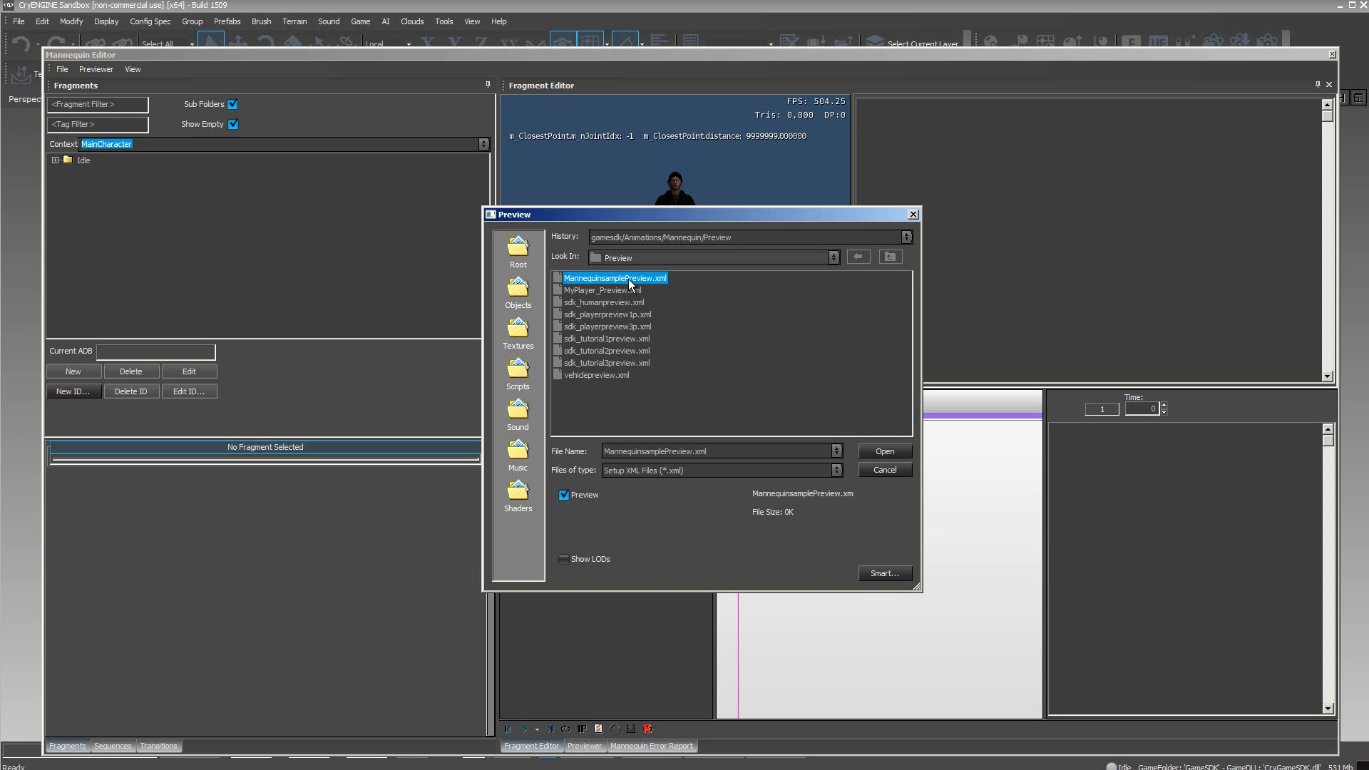
pyautogui.click(901, 454)
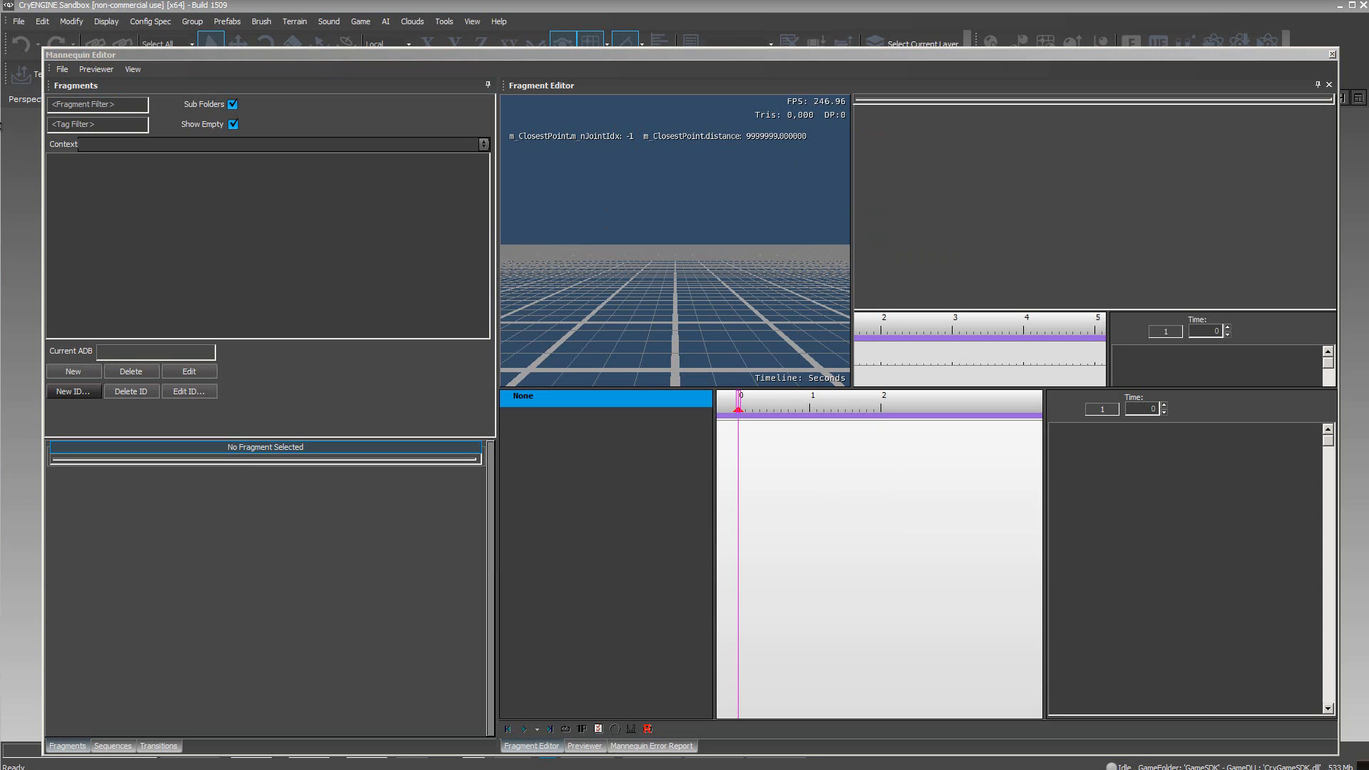
# Start a new context in the Context Editor, set it to start active and name it MainCharacter
pyautogui.click(58, 70)
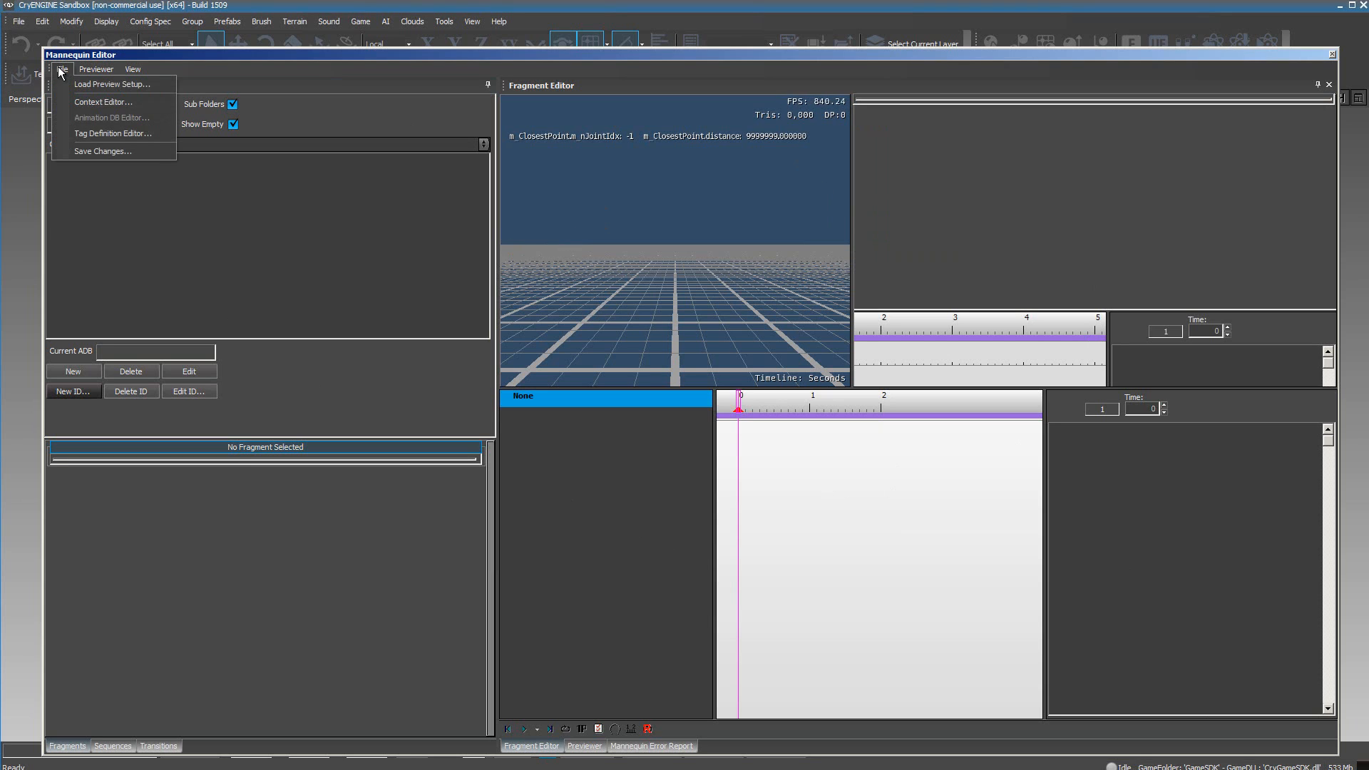
pyautogui.click(94, 103)
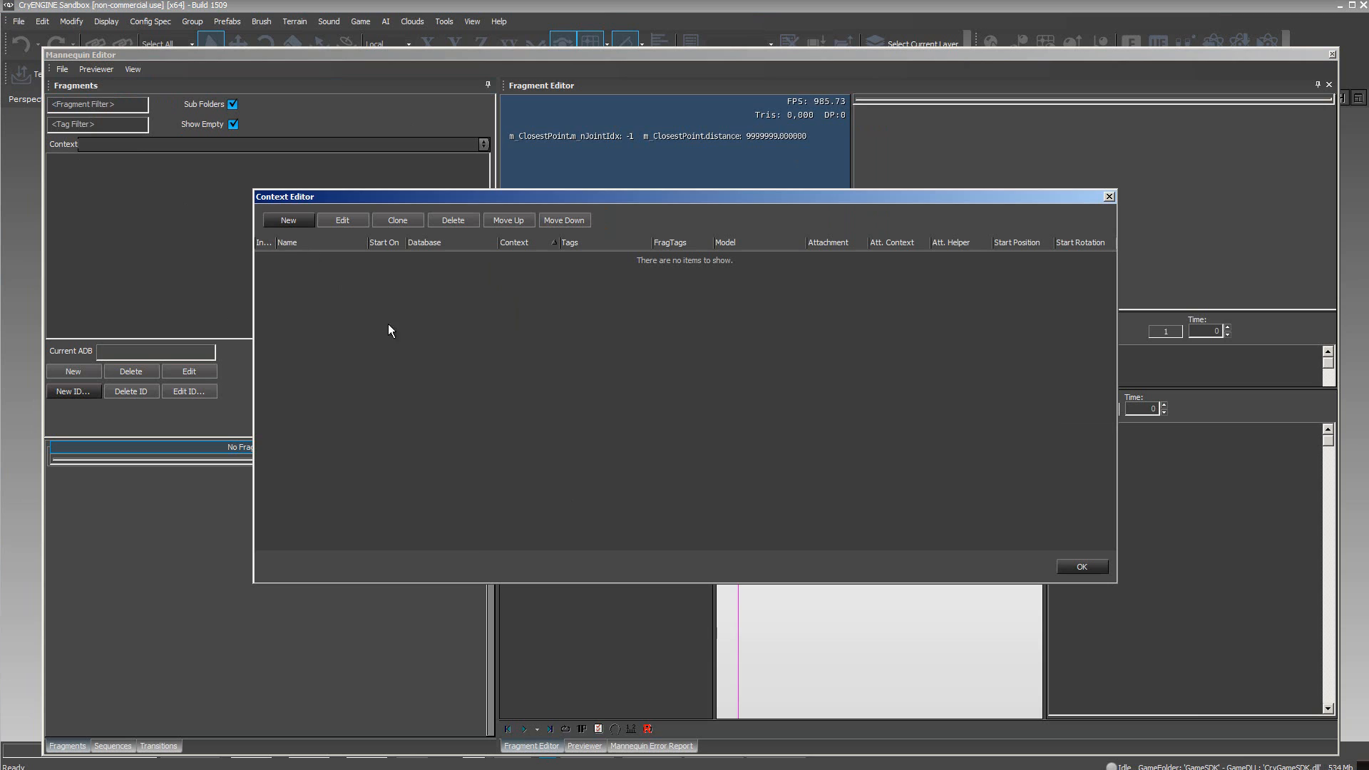
pyautogui.click(295, 219)
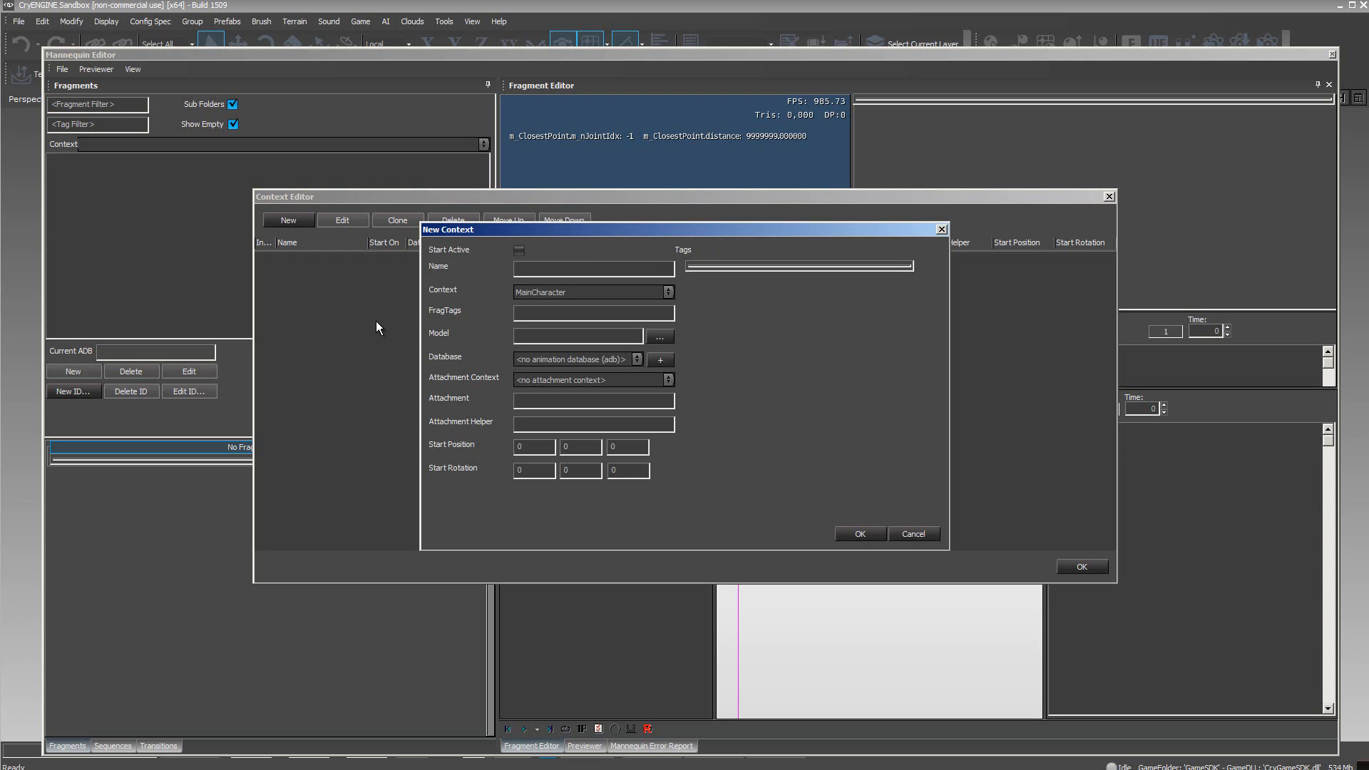
pyautogui.click(518, 252)
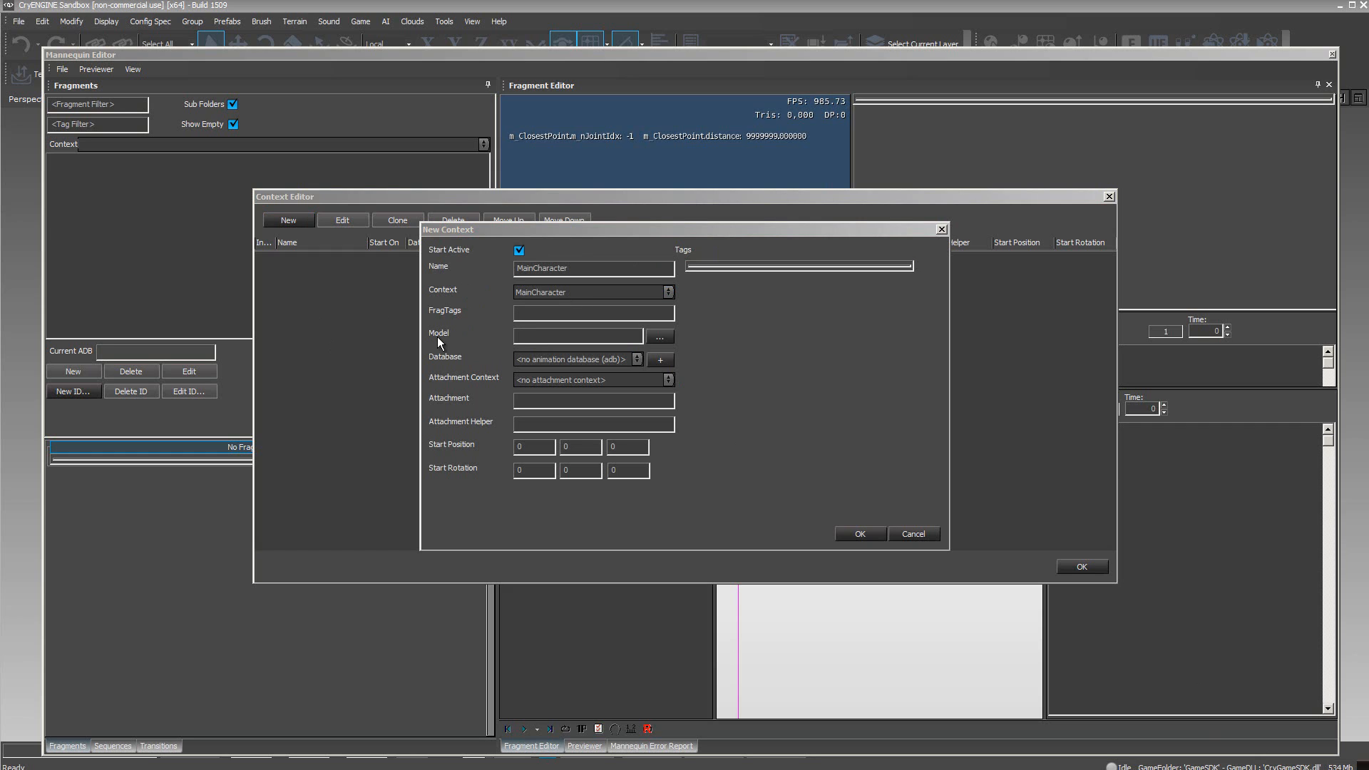
# Assign sdk_player.cdf from the sdk_player folder as the new context's model
pyautogui.click(664, 341)
pyautogui.click(603, 292)
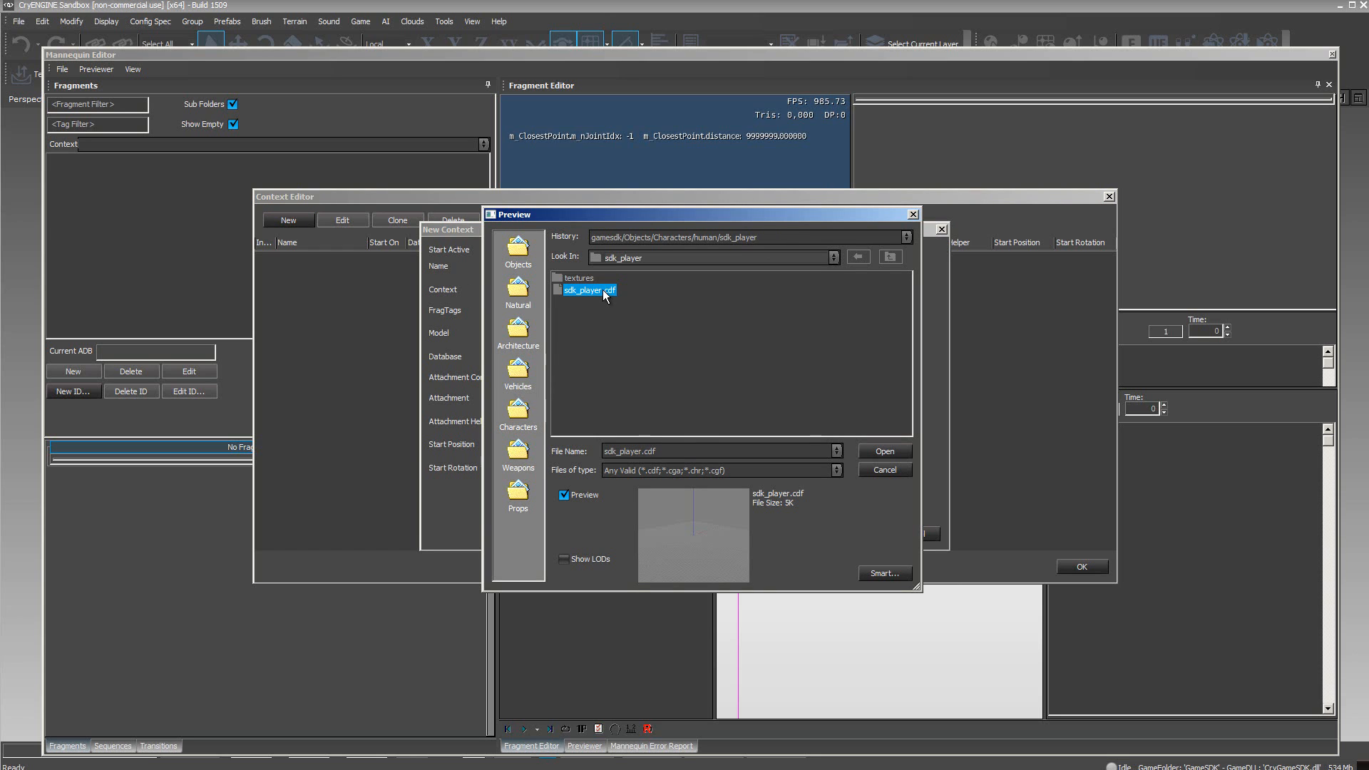
pyautogui.click(876, 449)
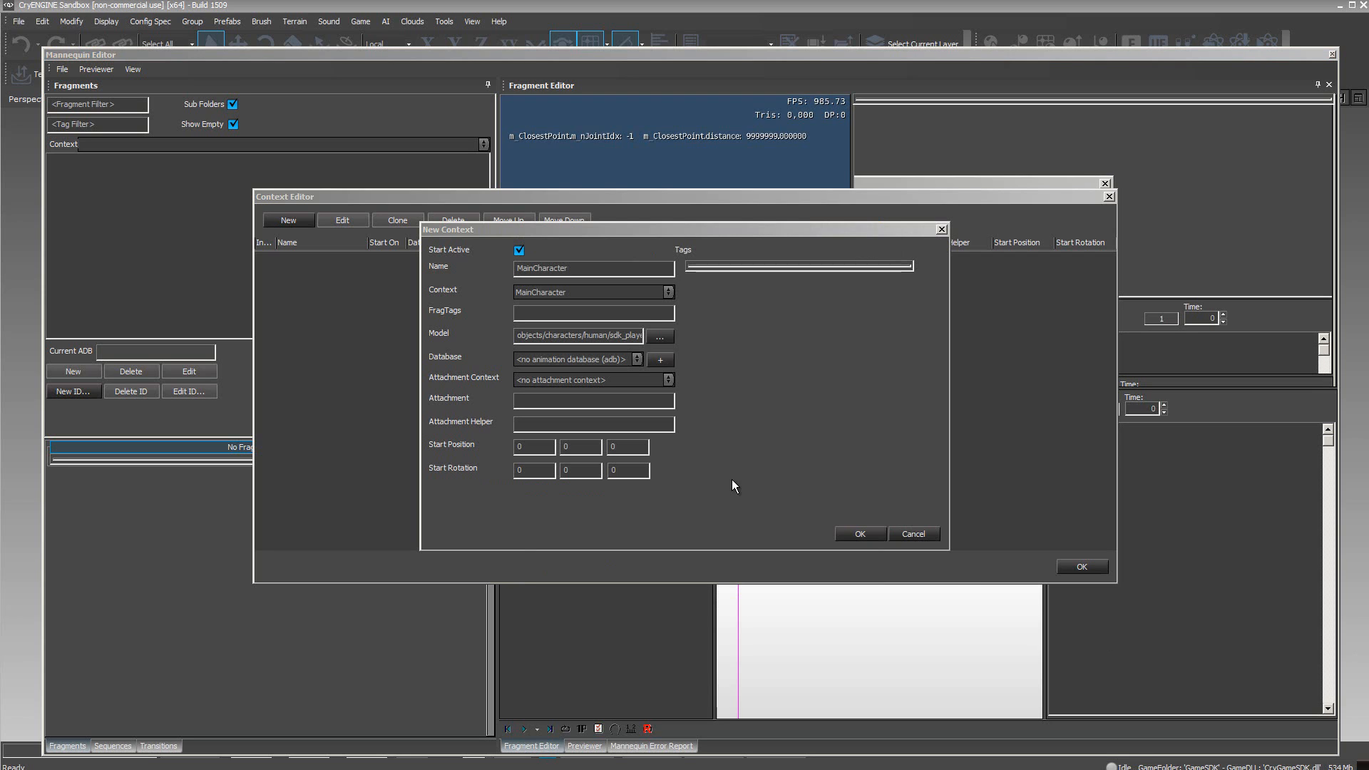
# Create an animation database named sampleDatabase for the new context, overwriting the changed local files, and confirm the MainCharacter context
pyautogui.click(660, 360)
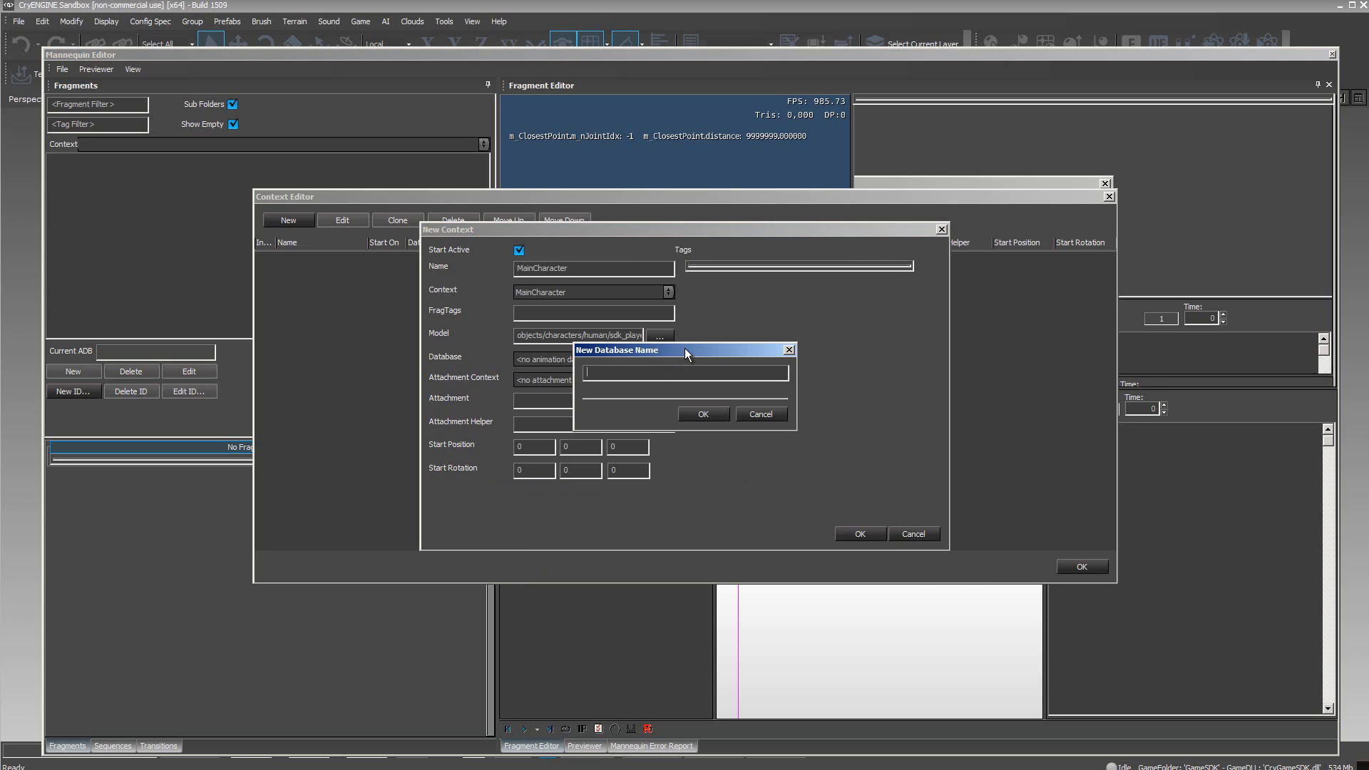
pyautogui.write('sampleDatabase')
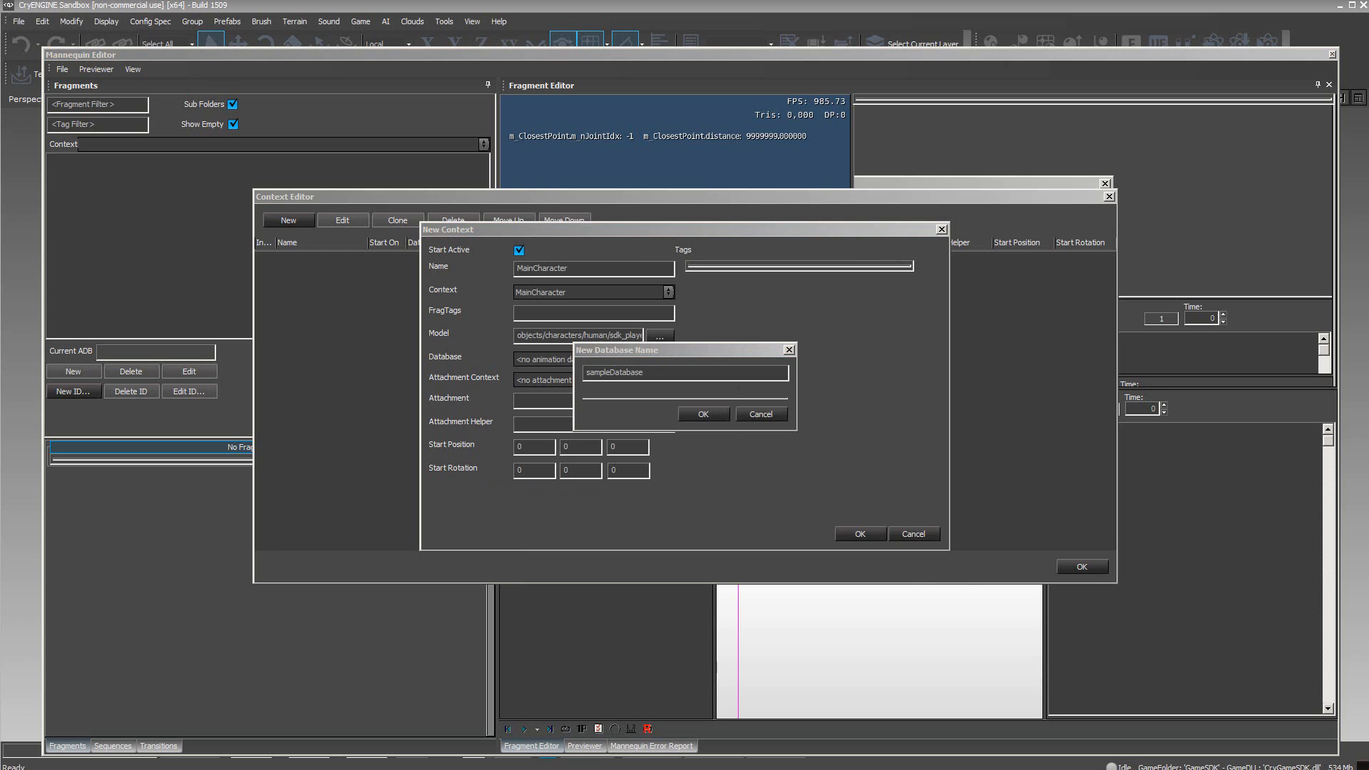
pyautogui.click(709, 414)
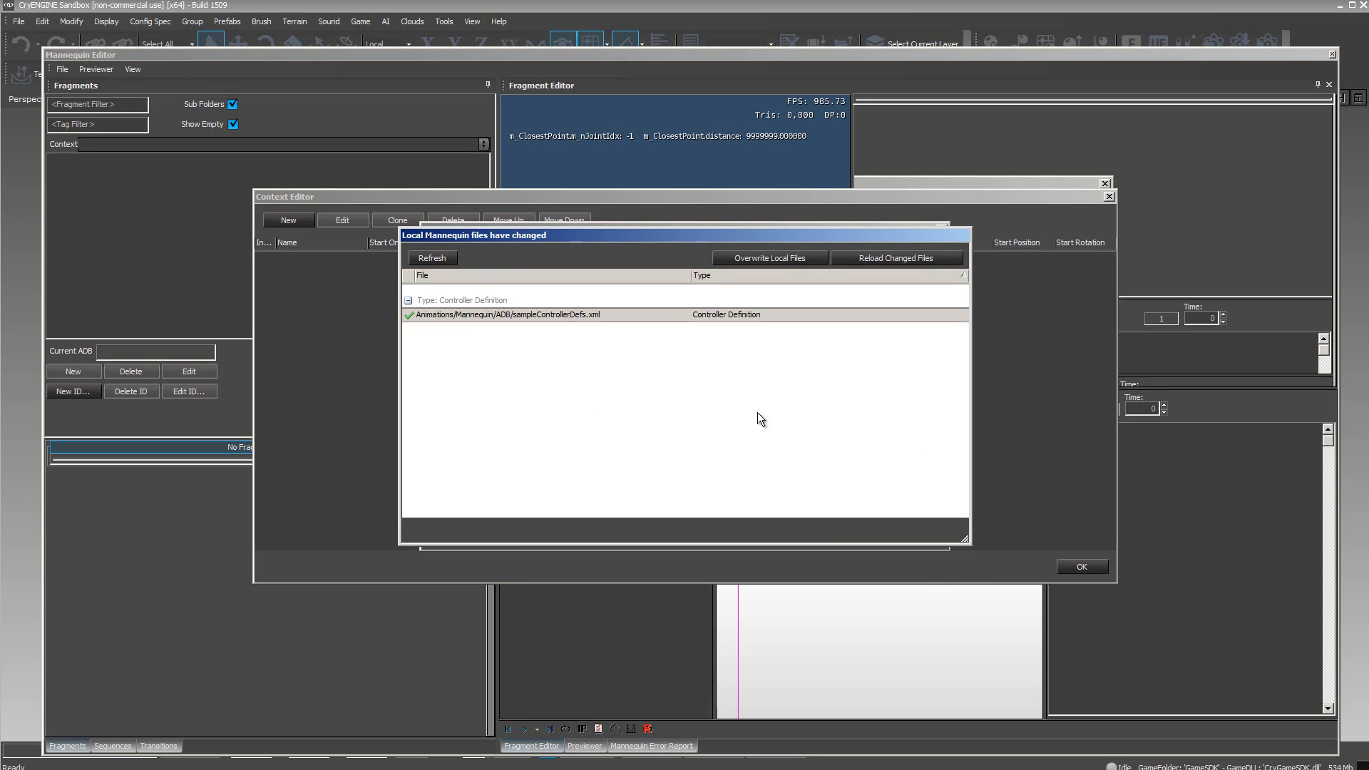
pyautogui.click(771, 259)
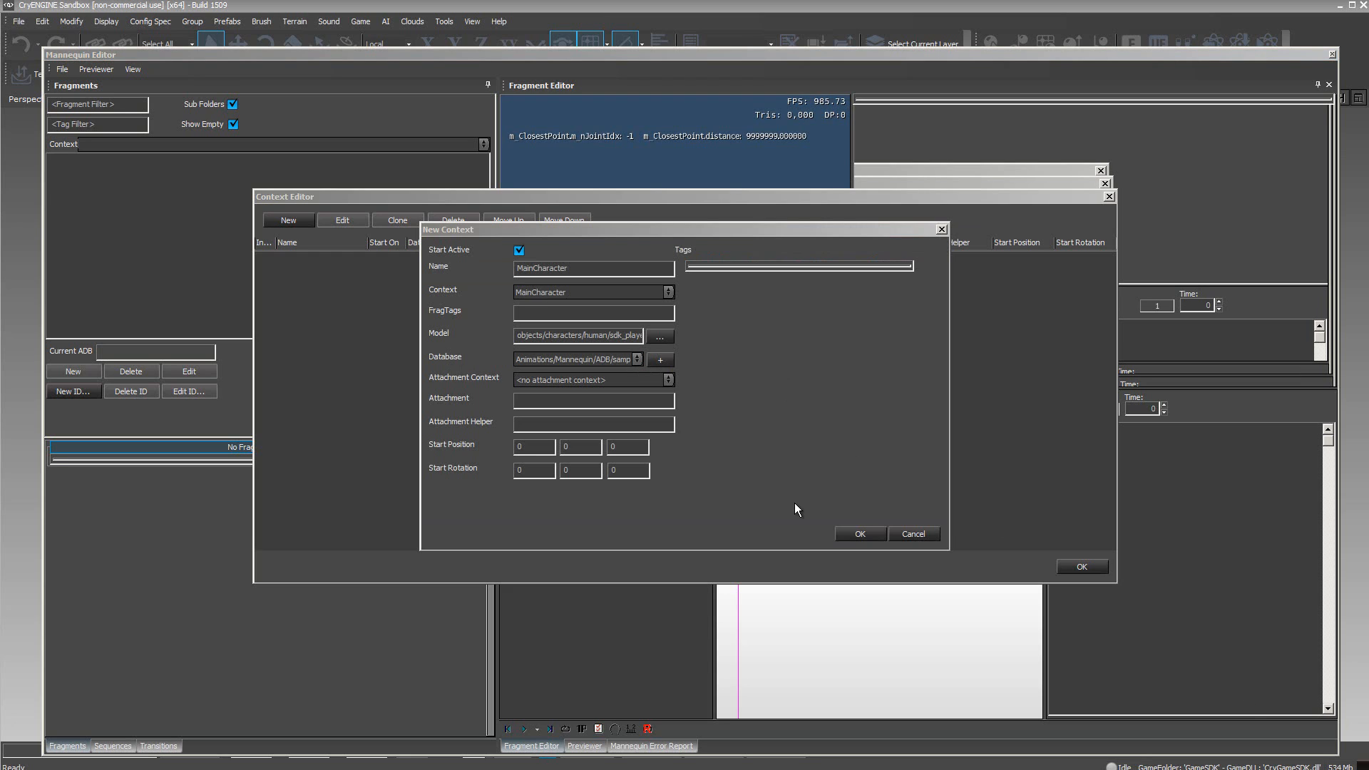
pyautogui.click(855, 533)
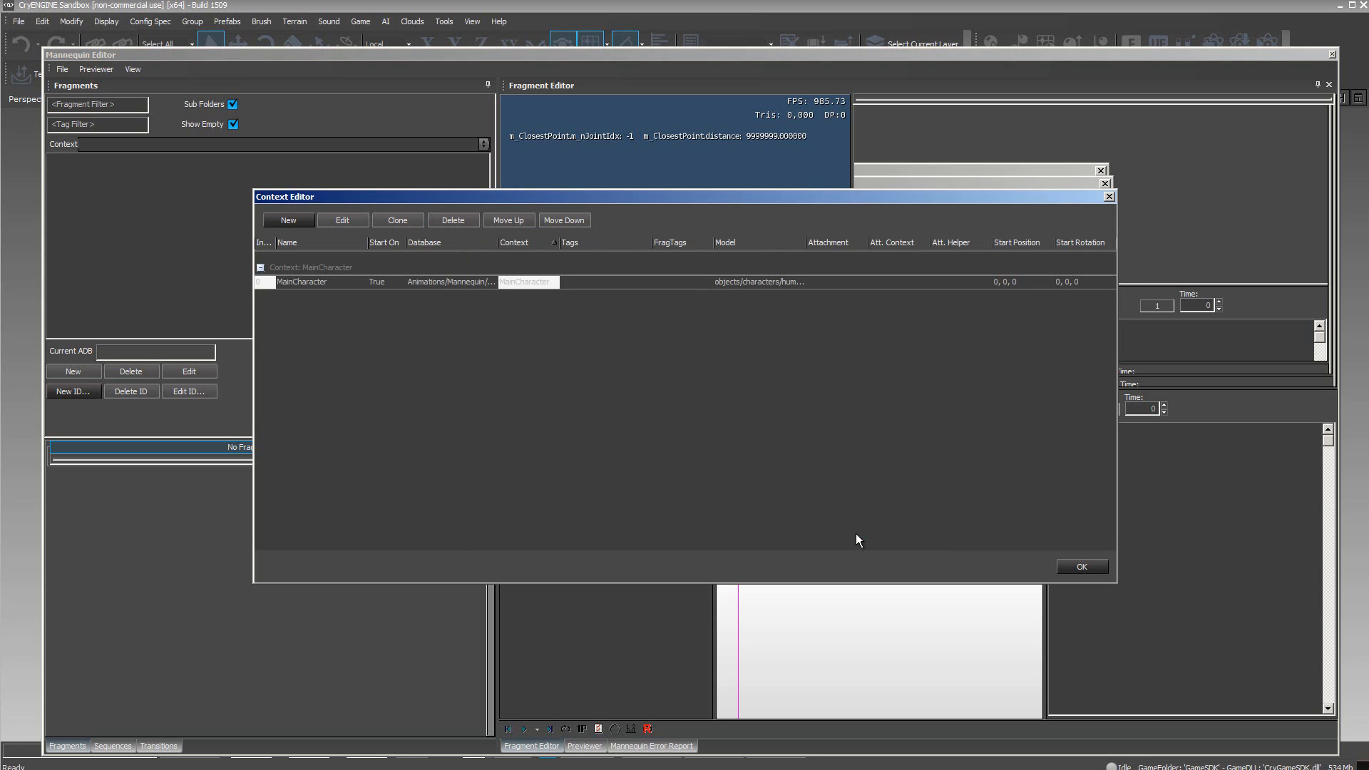
pyautogui.click(1083, 565)
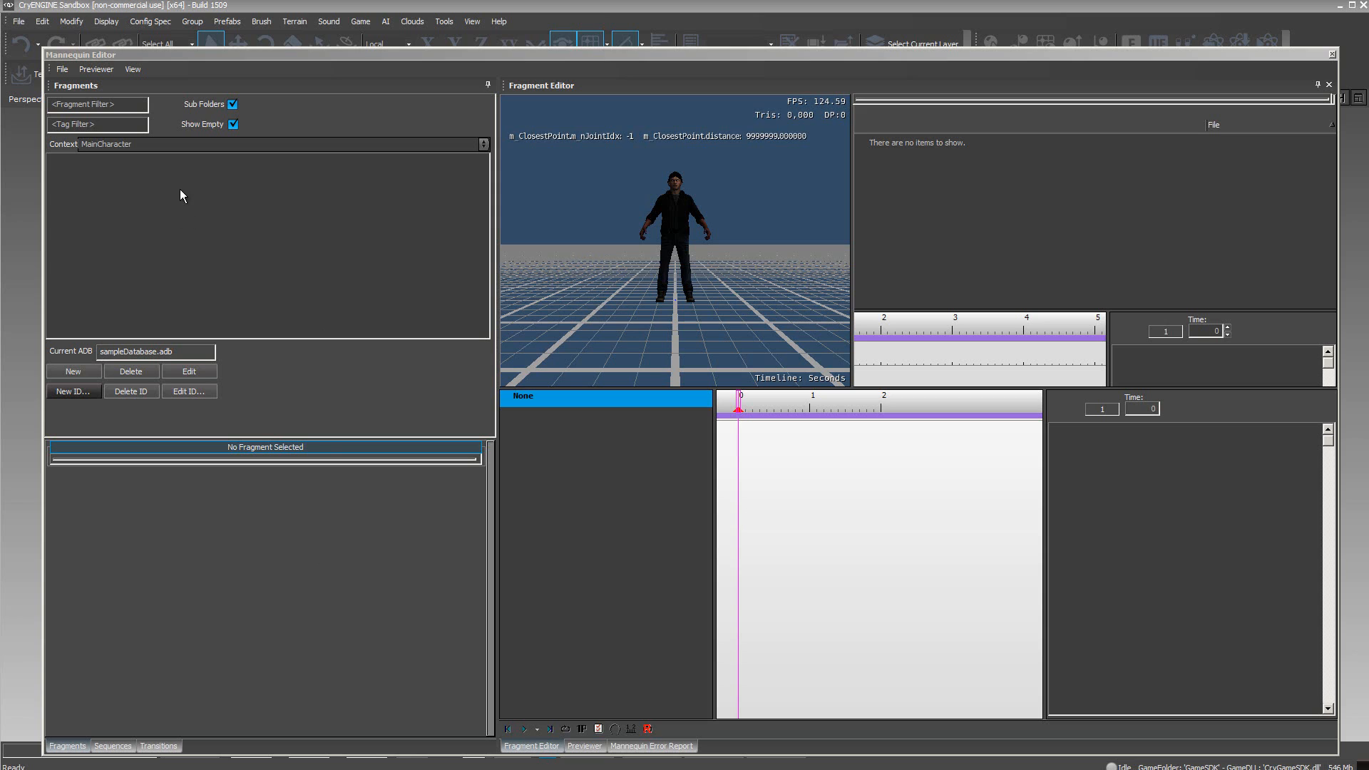
# Create a fragment ID named Idle in sampleDatabase.adb with FullBody as its default scope
pyautogui.click(72, 392)
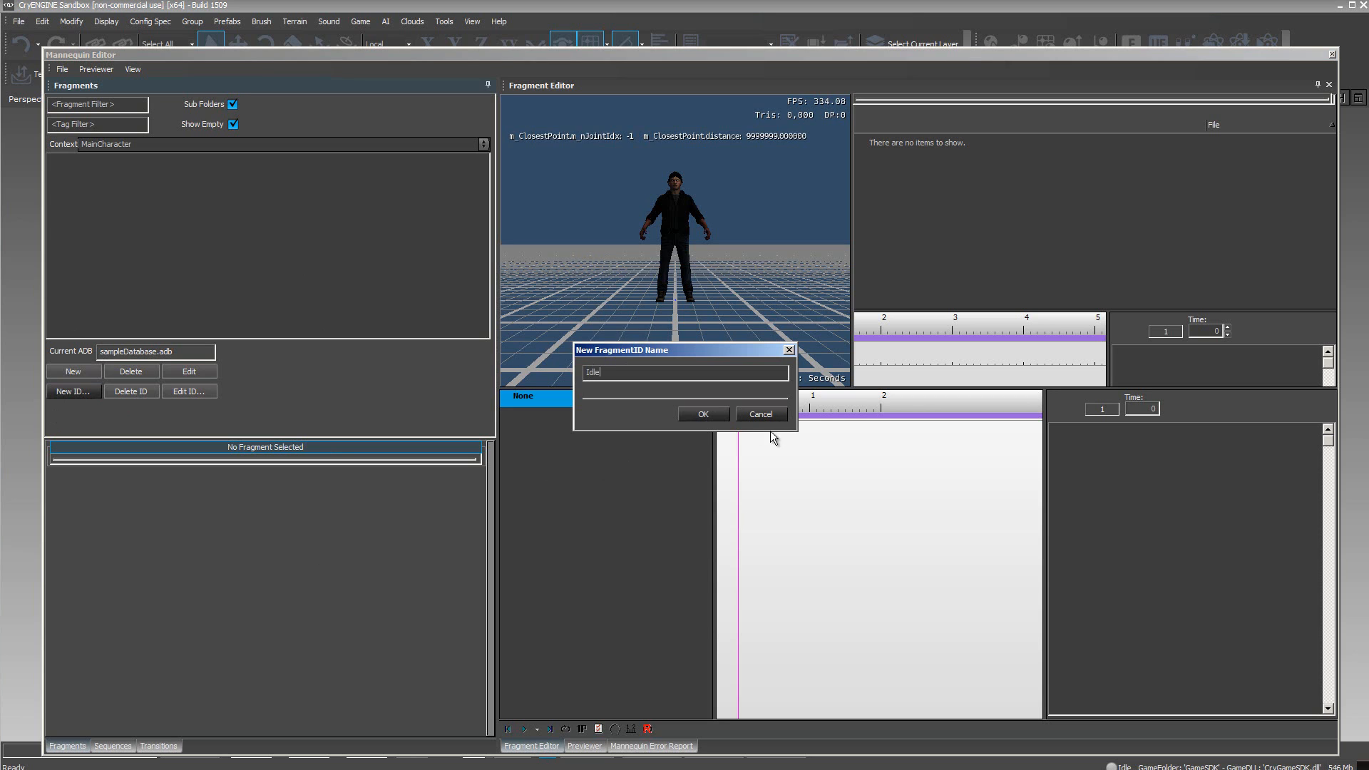
pyautogui.click(711, 417)
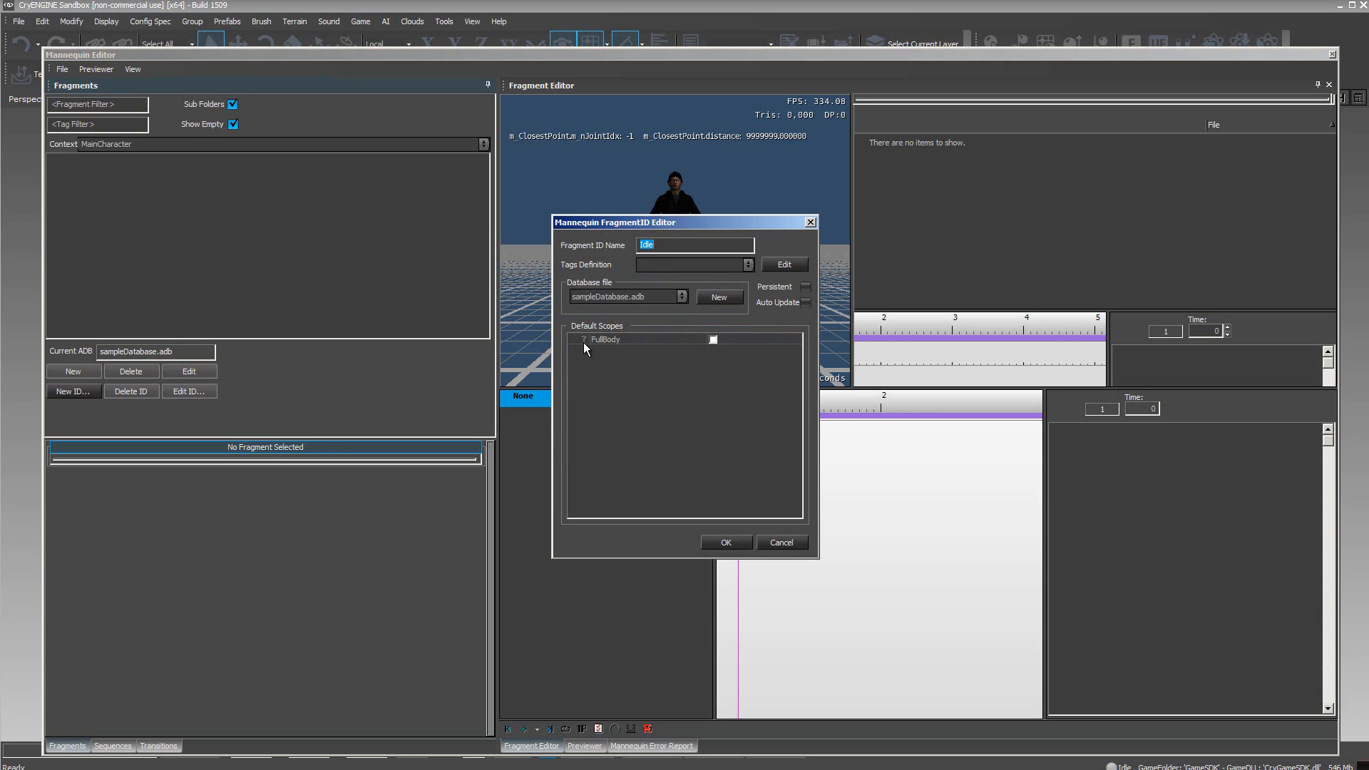
pyautogui.click(713, 340)
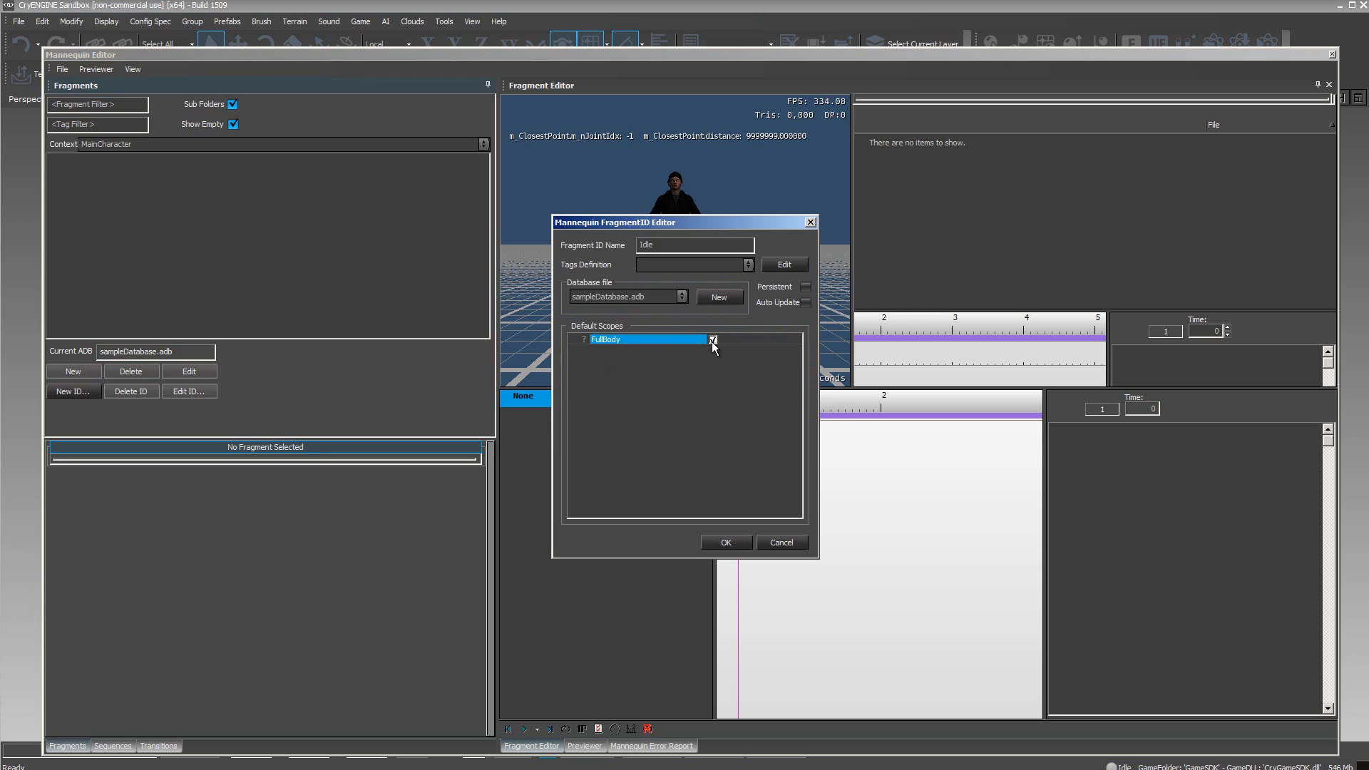
pyautogui.click(724, 544)
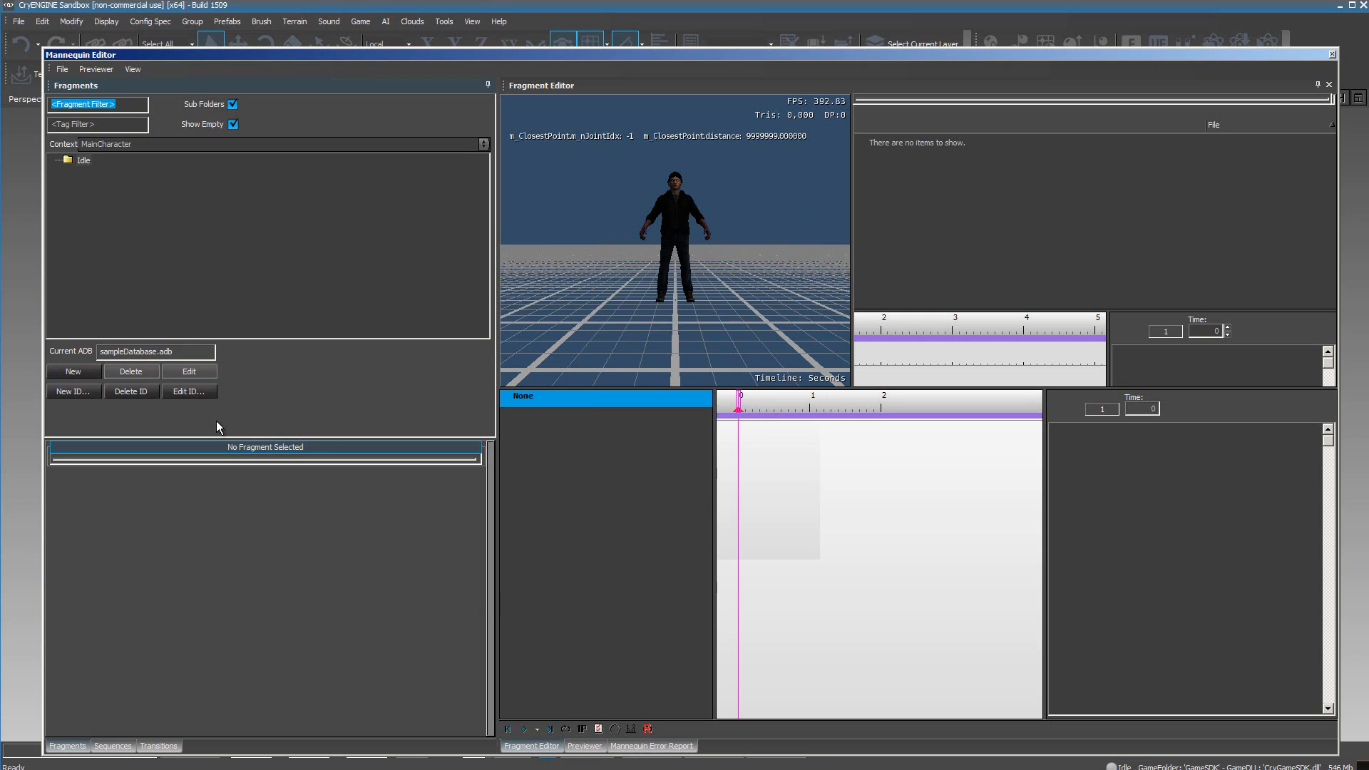
# Create a fragment ID named Motion in sampleDatabase.adb with FullBody as its default scope
pyautogui.click(74, 390)
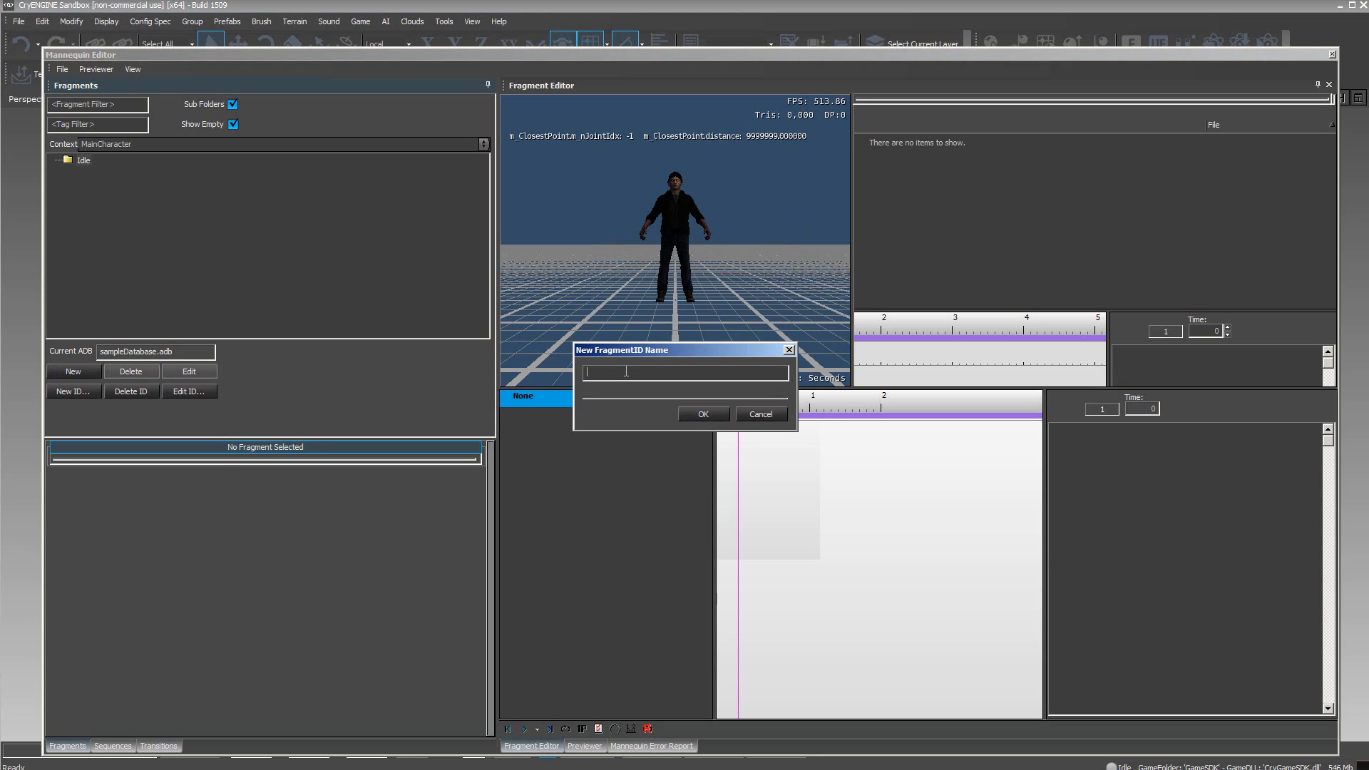
pyautogui.write('Motion')
pyautogui.click(688, 414)
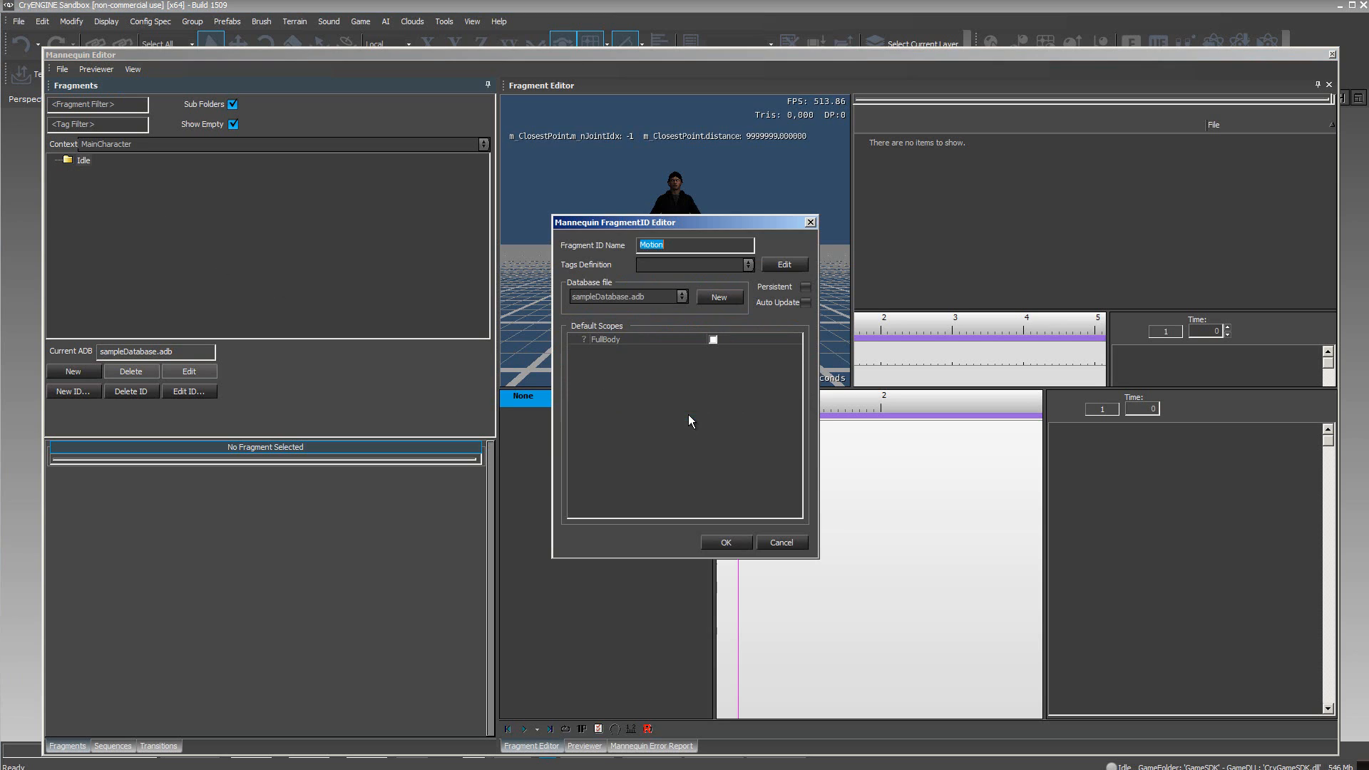
pyautogui.click(712, 339)
pyautogui.click(726, 542)
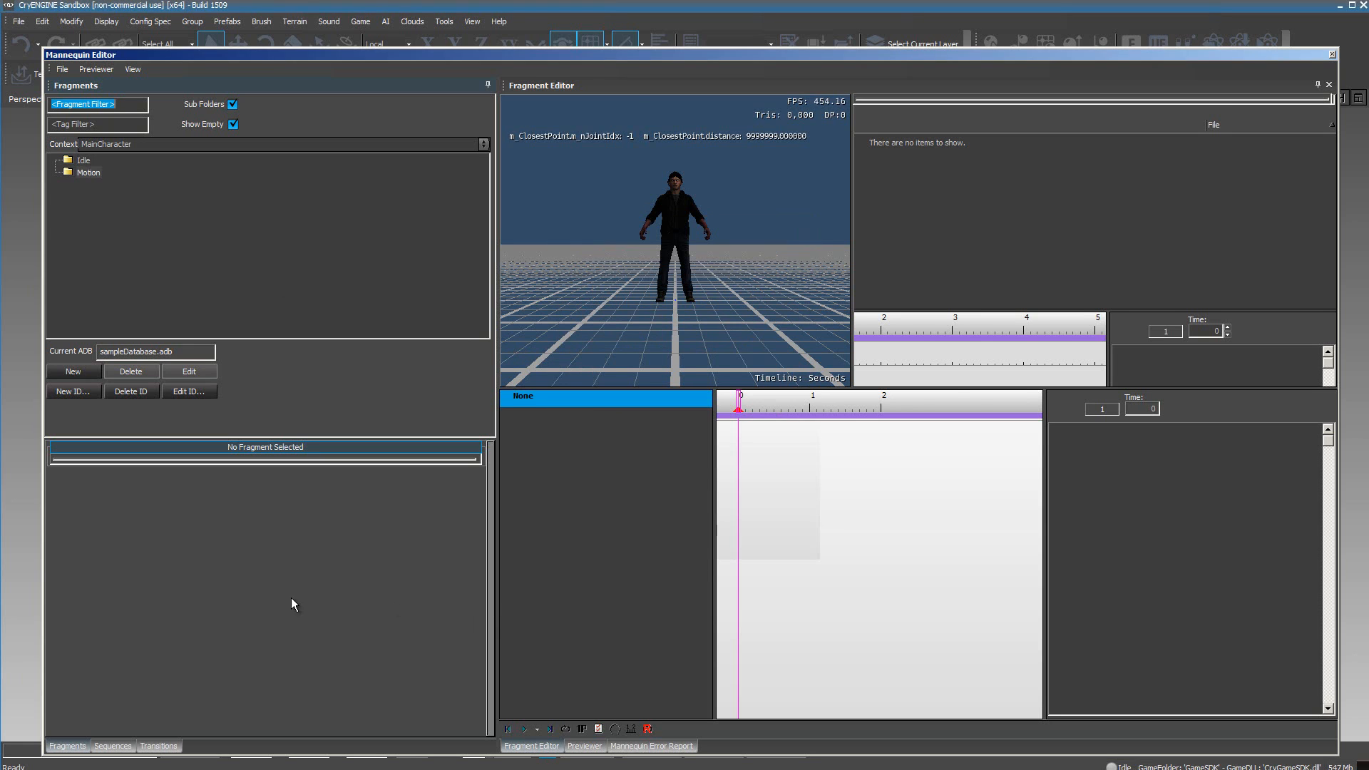
# Add a new default fragment option under both the Idle and the Motion fragment IDs
pyautogui.click(82, 160)
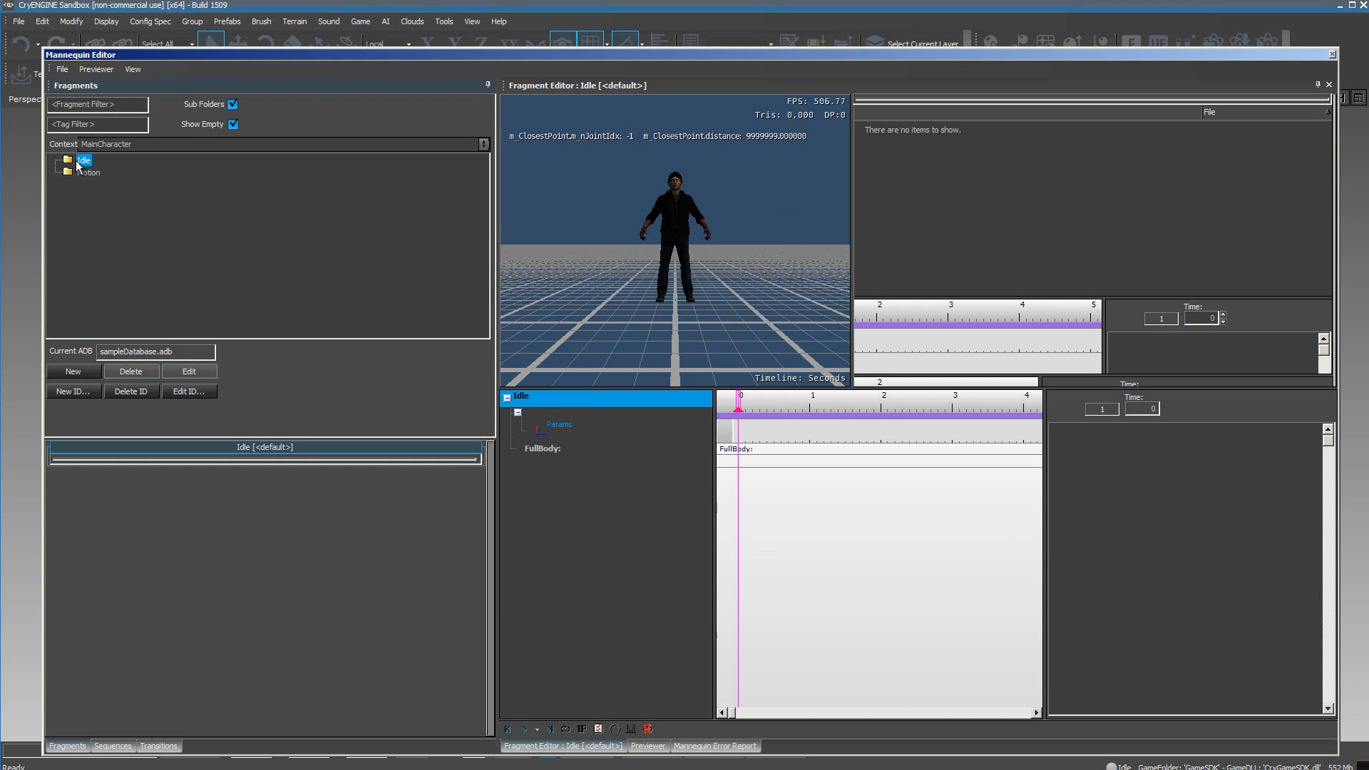
pyautogui.click(80, 372)
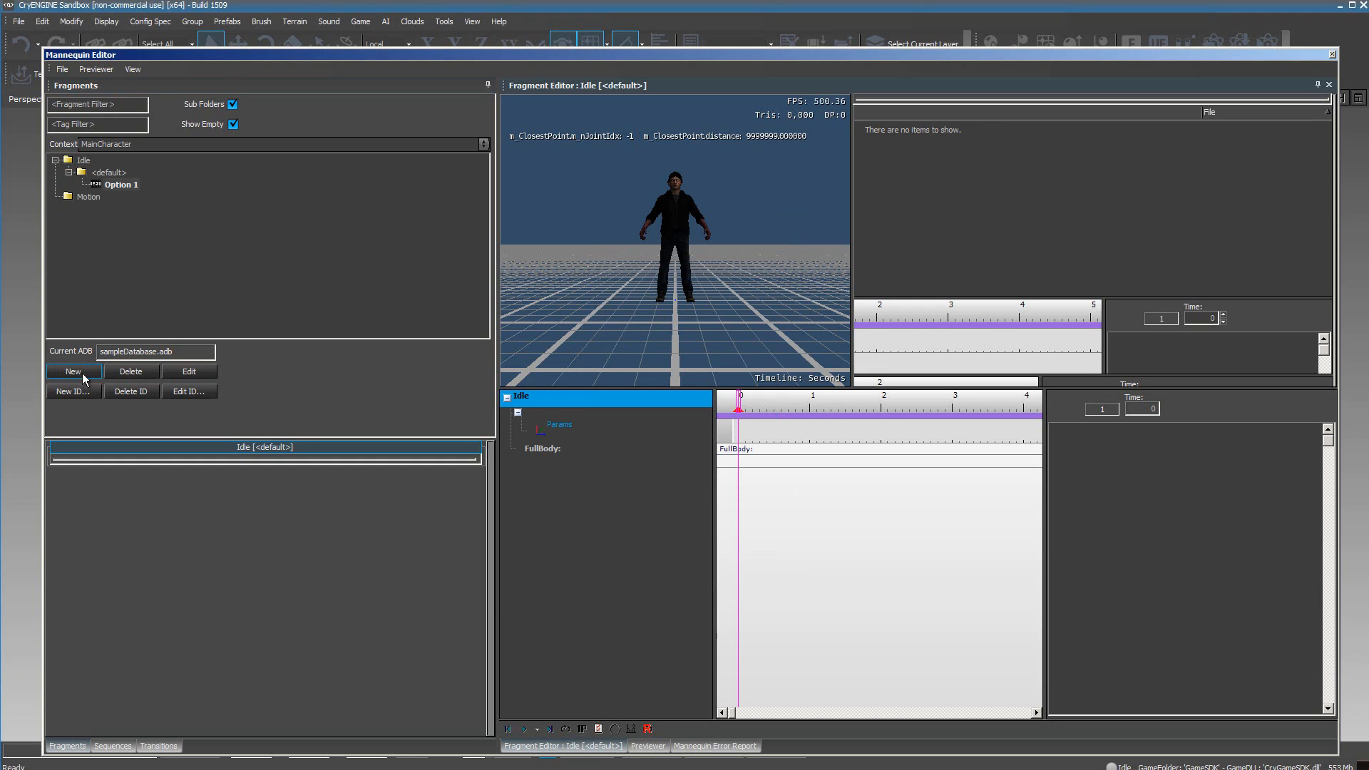
pyautogui.click(77, 198)
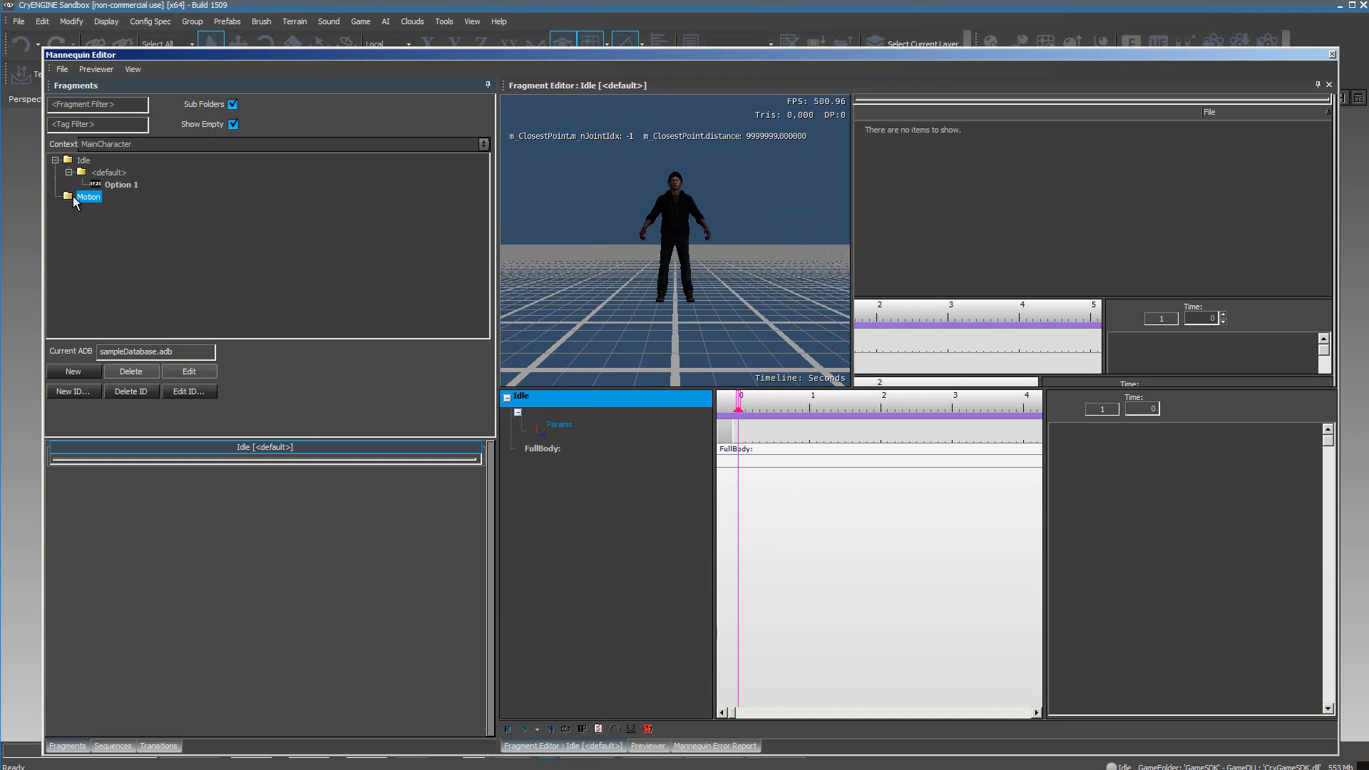
pyautogui.click(73, 371)
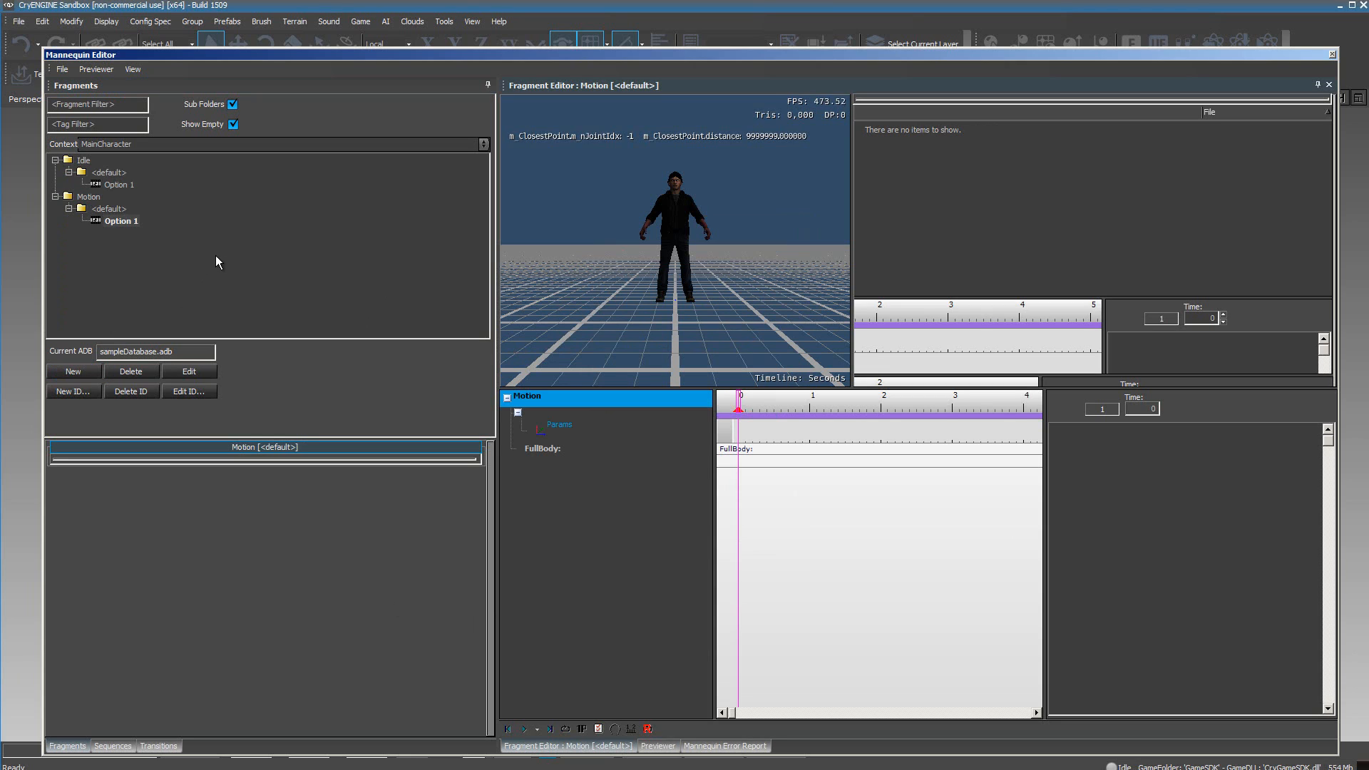
# Open the Idle fragment's Option 1 and add an AnimLayer track to its FullBody scope
pyautogui.click(119, 185)
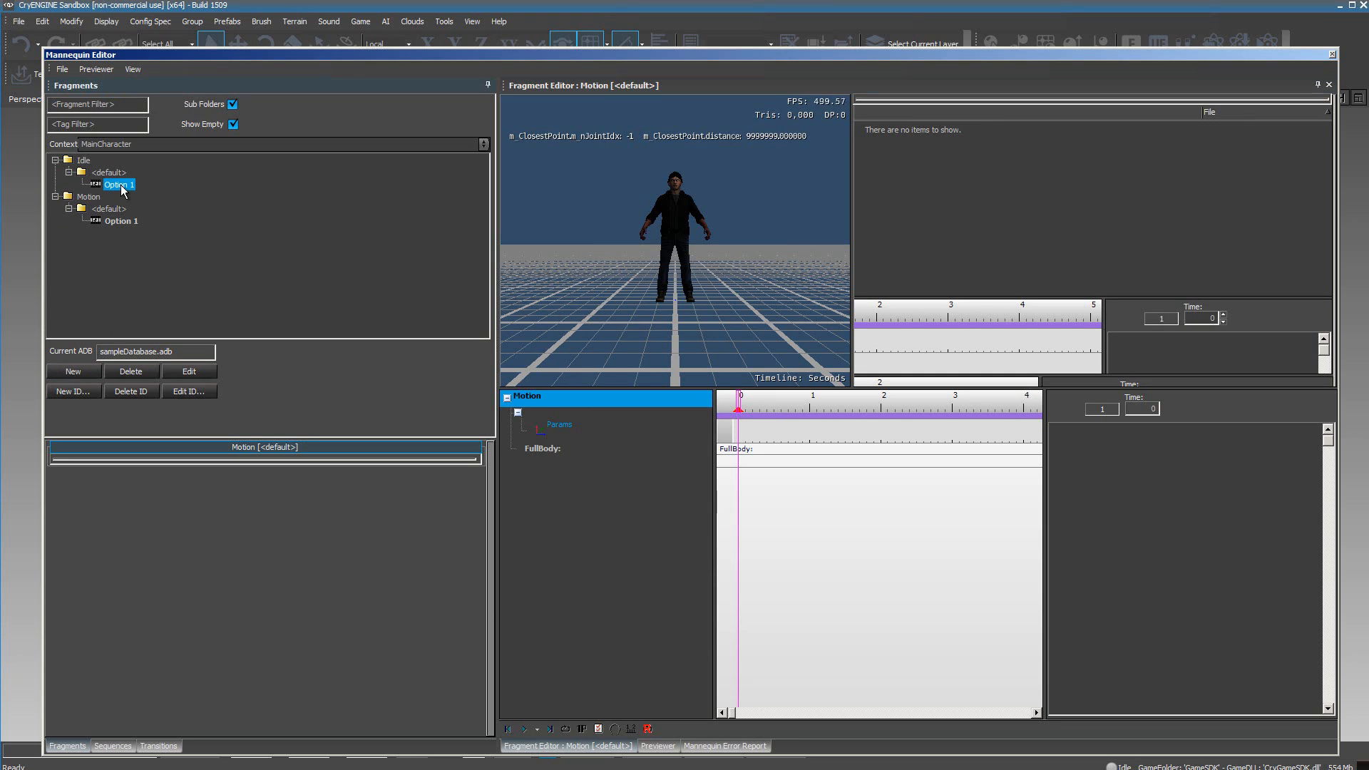
pyautogui.doubleClick(120, 185)
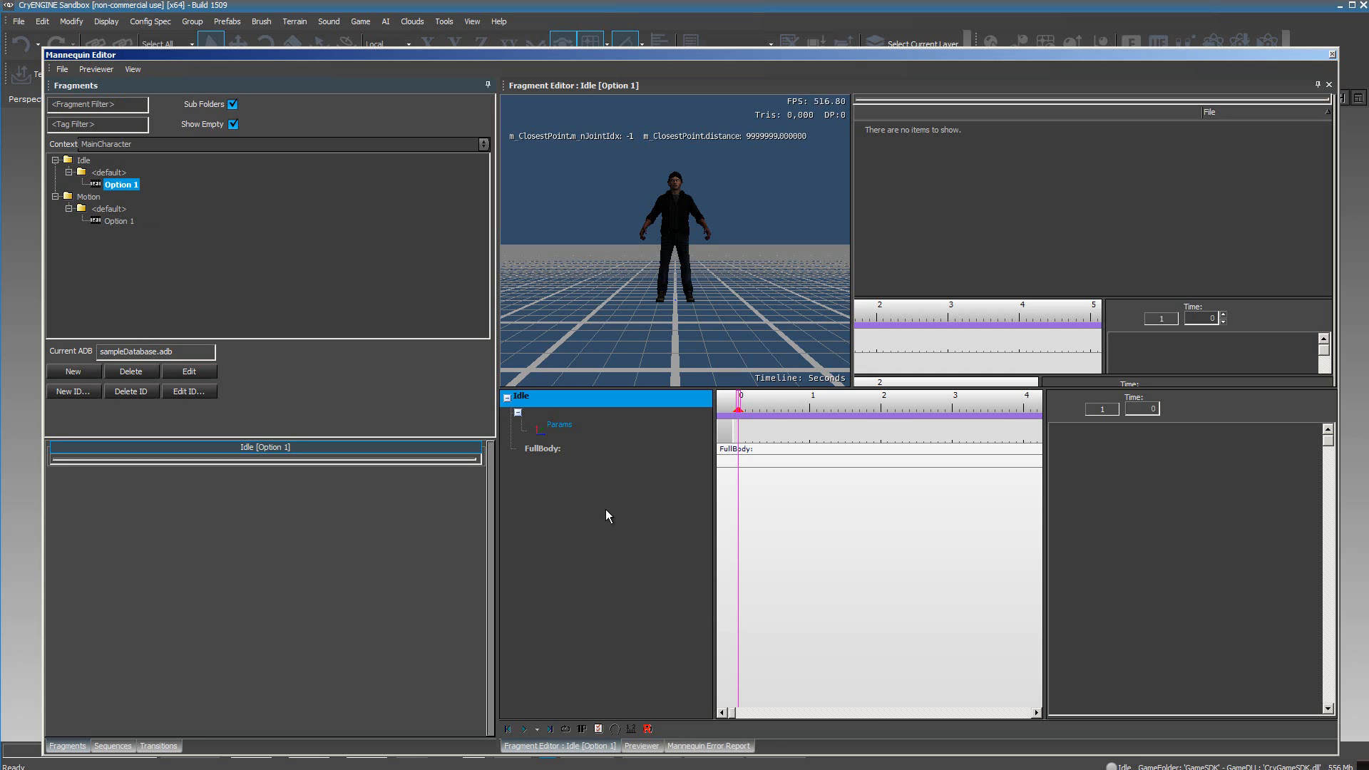
pyautogui.click(542, 448)
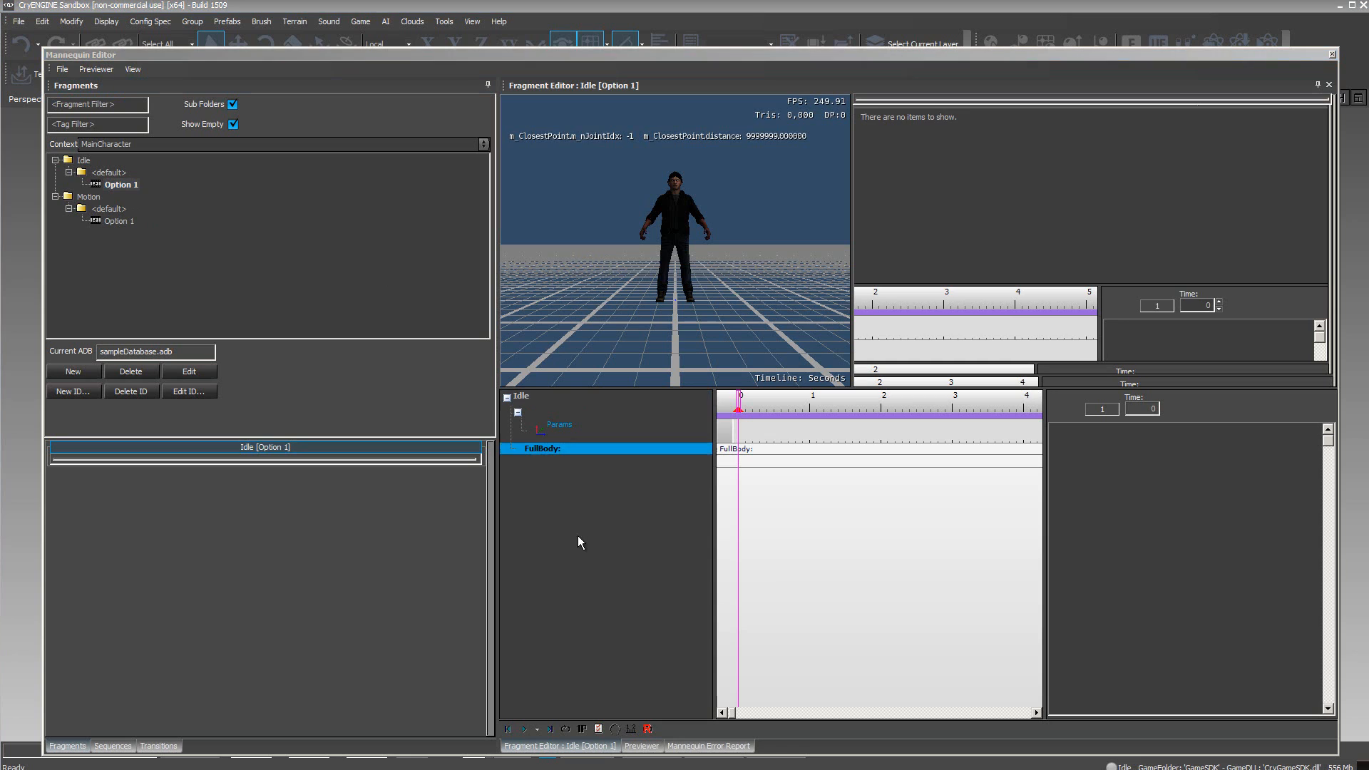
pyautogui.rightClick(596, 451)
pyautogui.moveTo(644, 513)
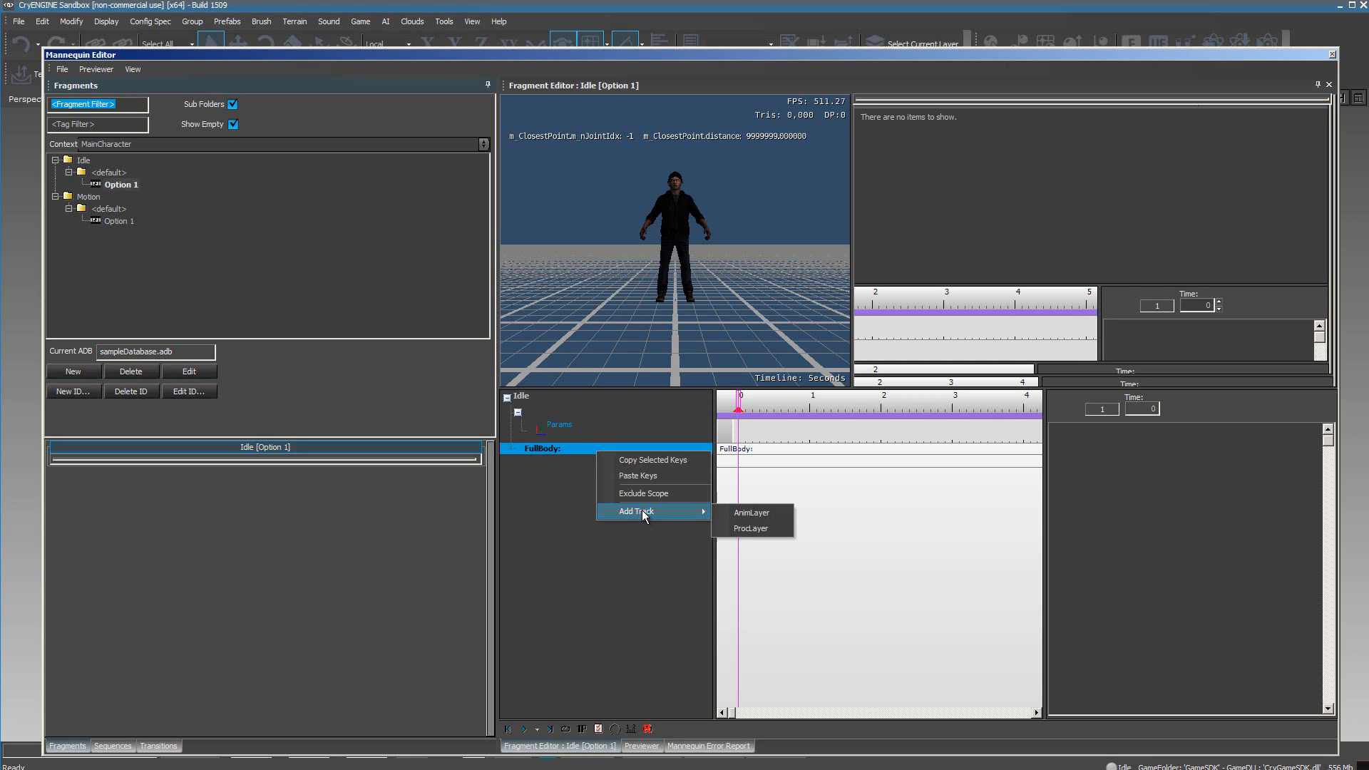
pyautogui.click(781, 514)
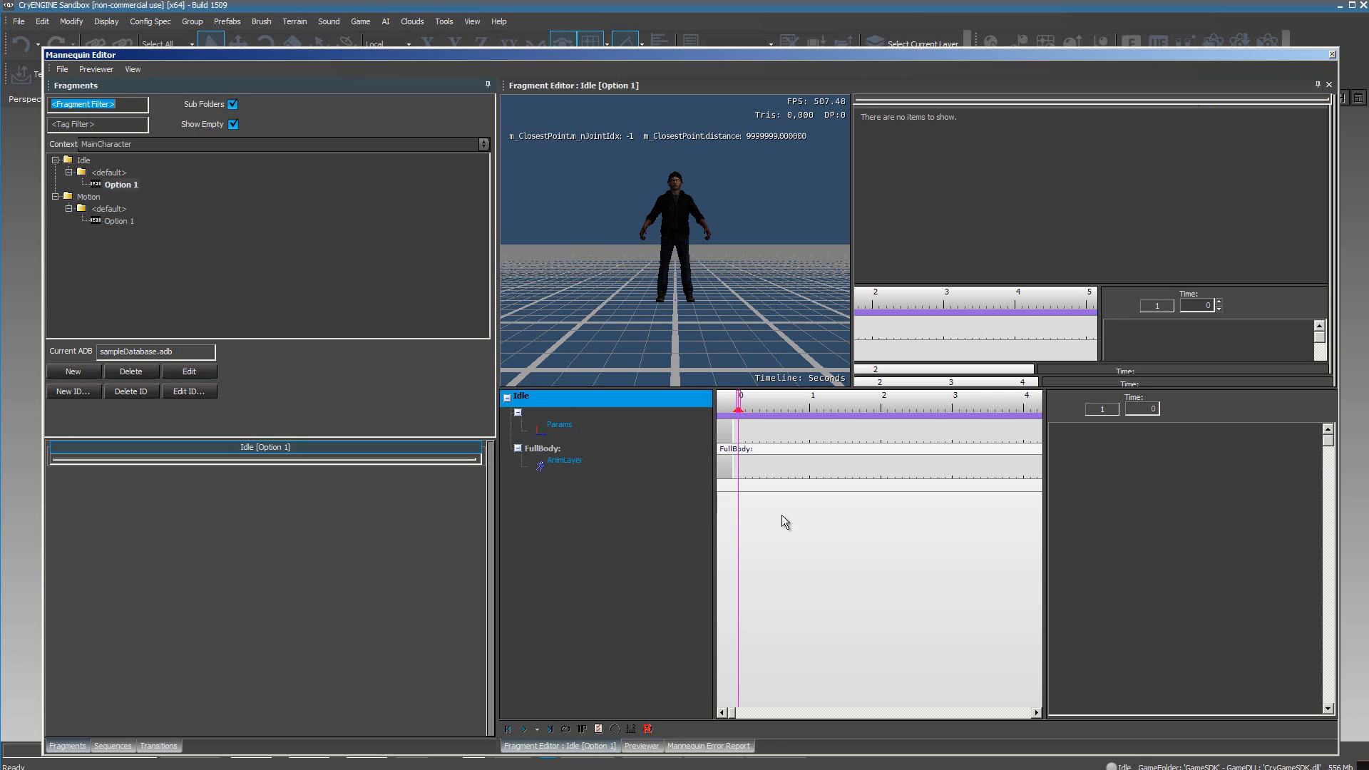
# Open the Motion fragment's Option 1 and add an AnimLayer track to its FullBody scope
pyautogui.click(121, 223)
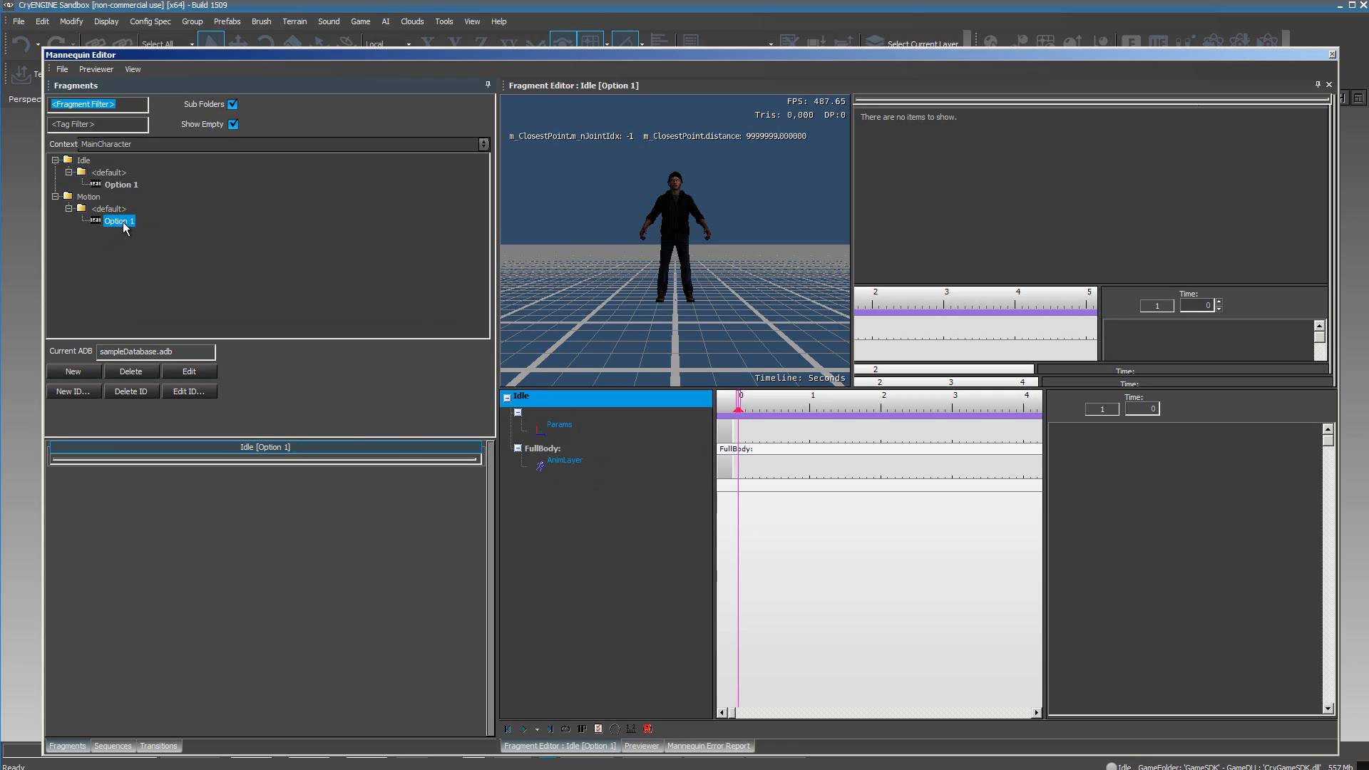
pyautogui.rightClick(543, 450)
pyautogui.moveTo(650, 514)
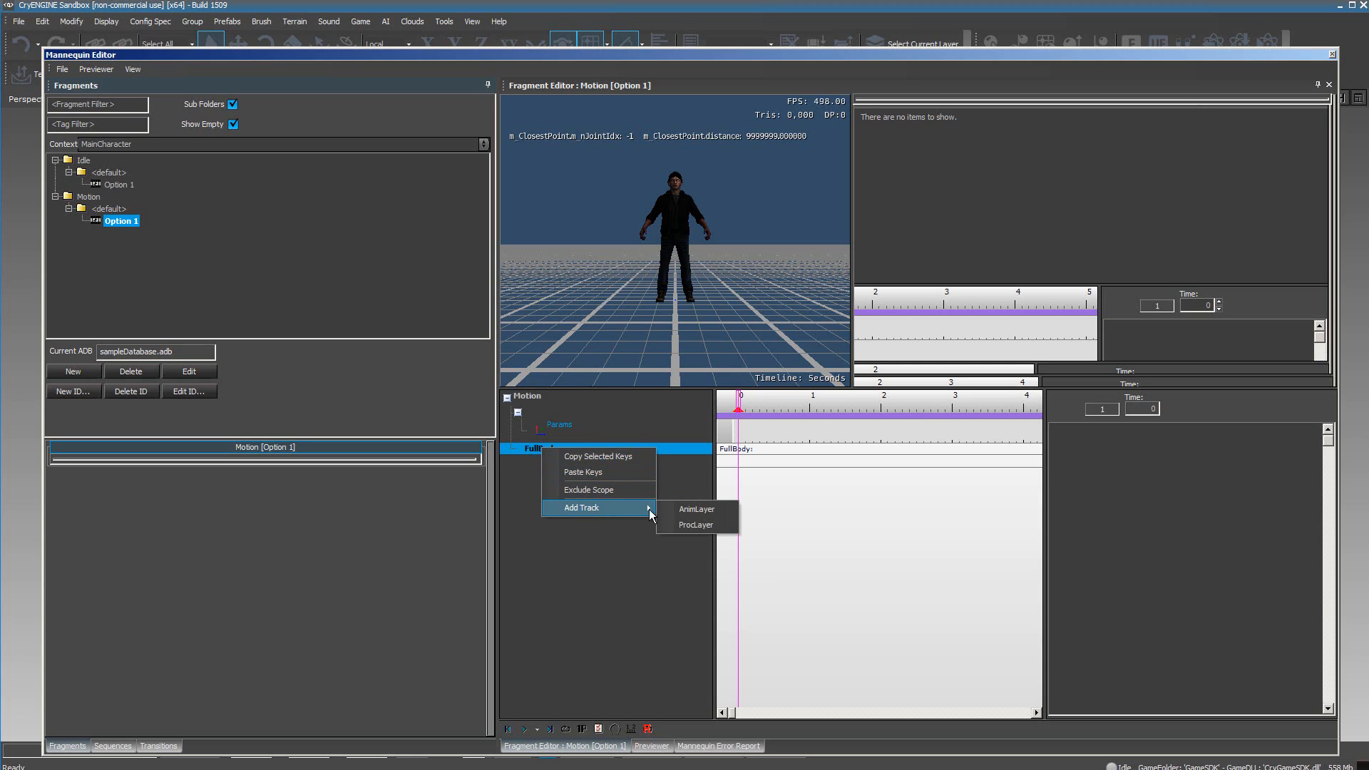
pyautogui.click(696, 509)
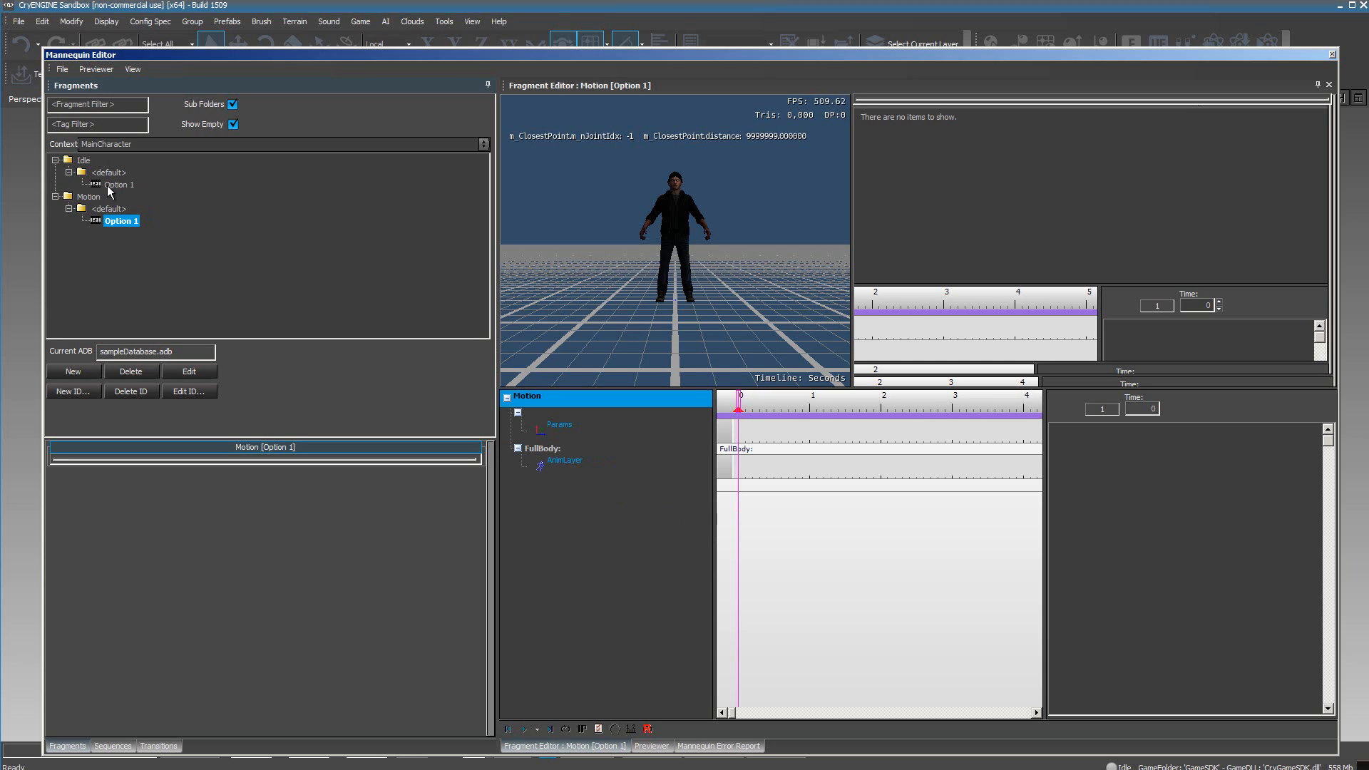
# Add an animation clip to the AnimLayer track of Idle's Option 1 and align it to time 0
pyautogui.click(110, 187)
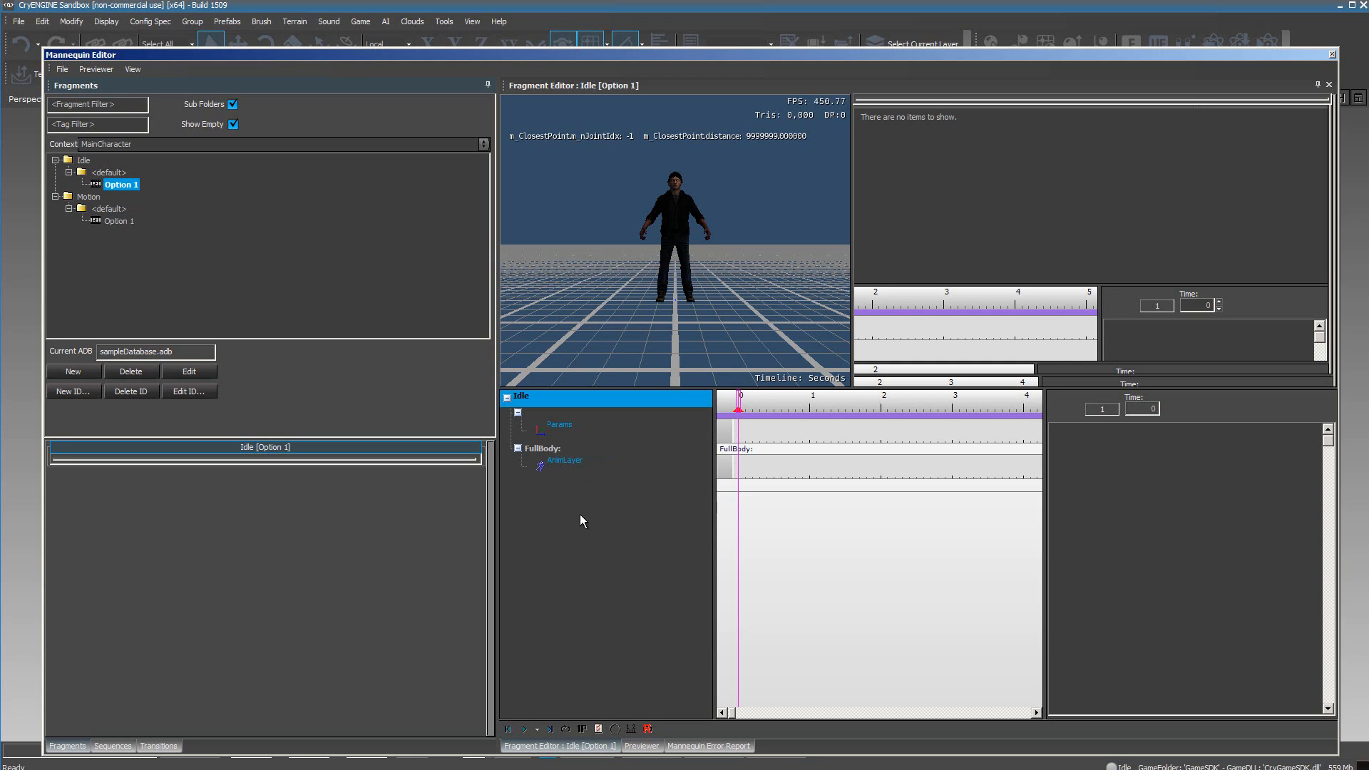
pyautogui.click(739, 471)
pyautogui.doubleClick(742, 470)
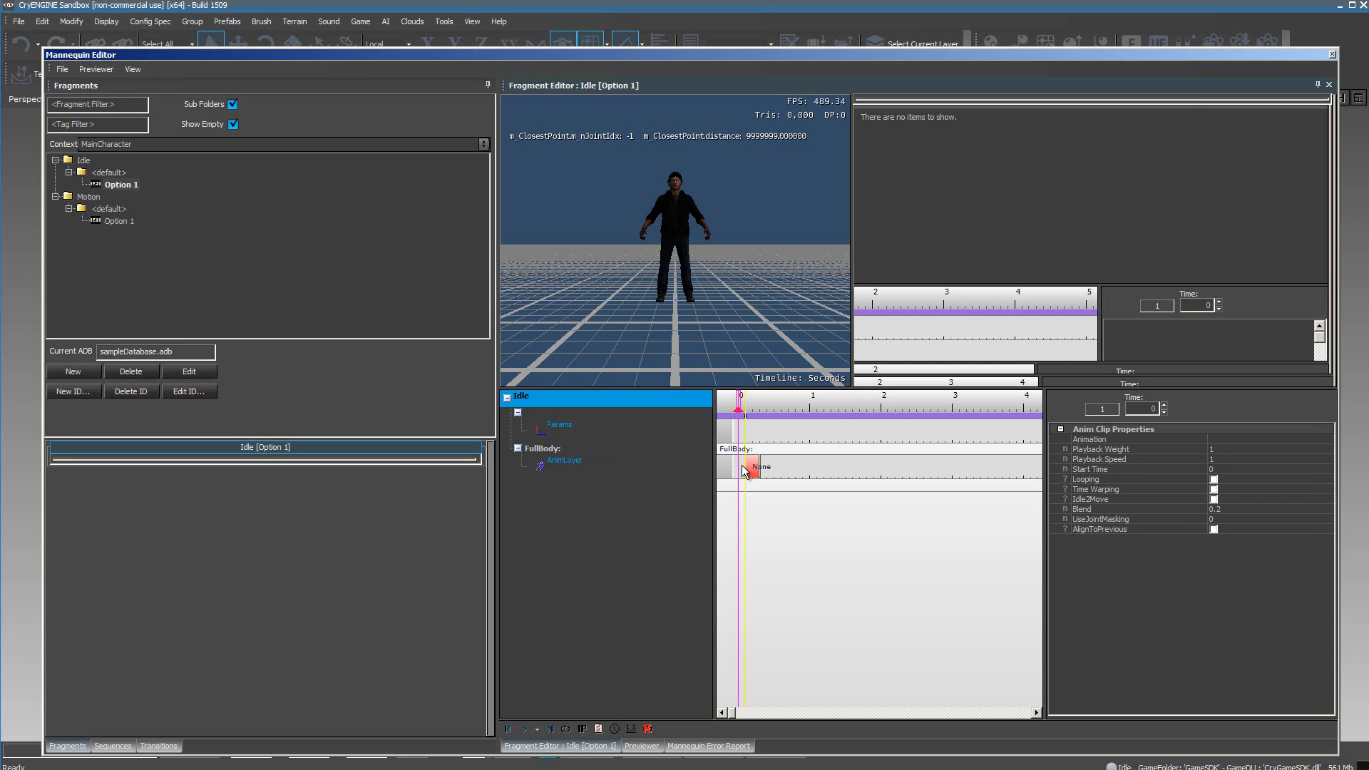
pyautogui.moveTo(744, 470); pyautogui.dragTo(738, 468)
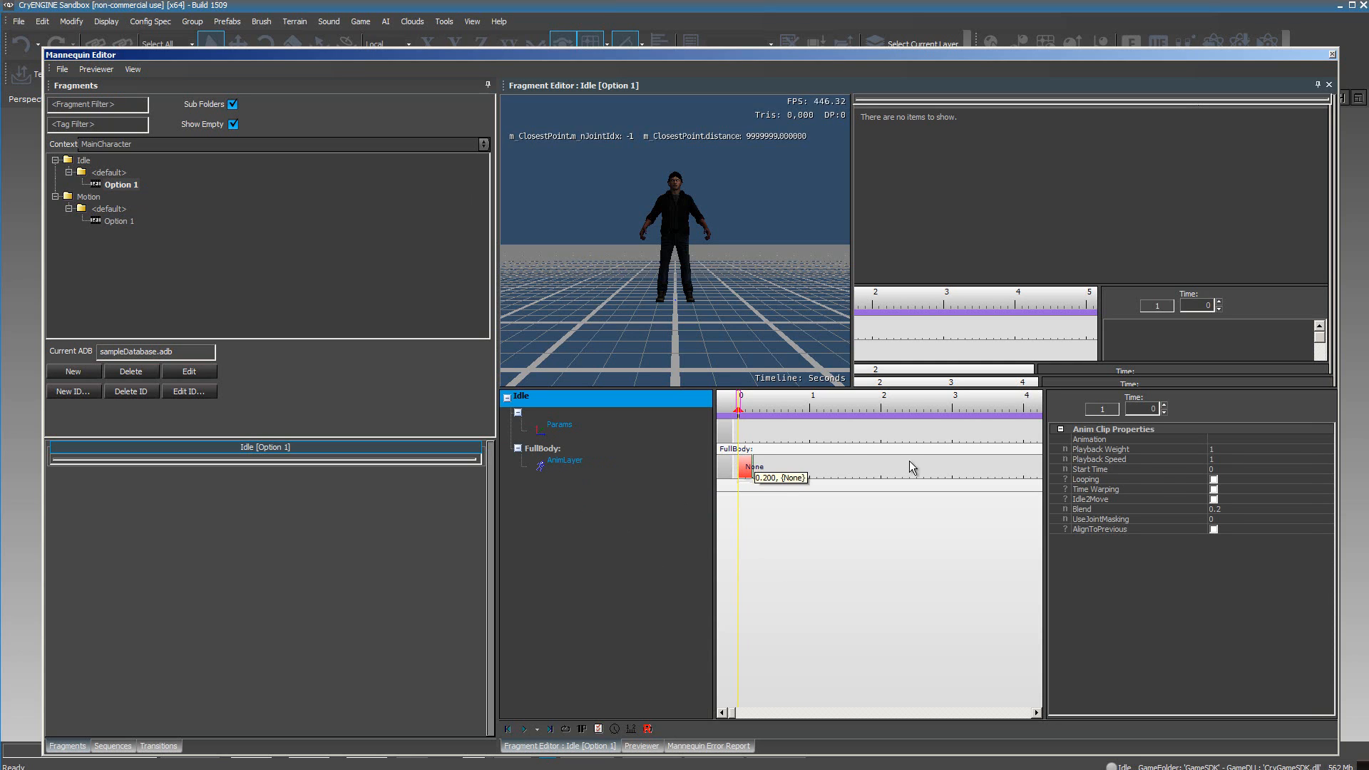
# Assign the animation stand_tac_idle_nw_3p_01 from the stand group to the Idle clip and close the Animation Browser
pyautogui.click(1292, 440)
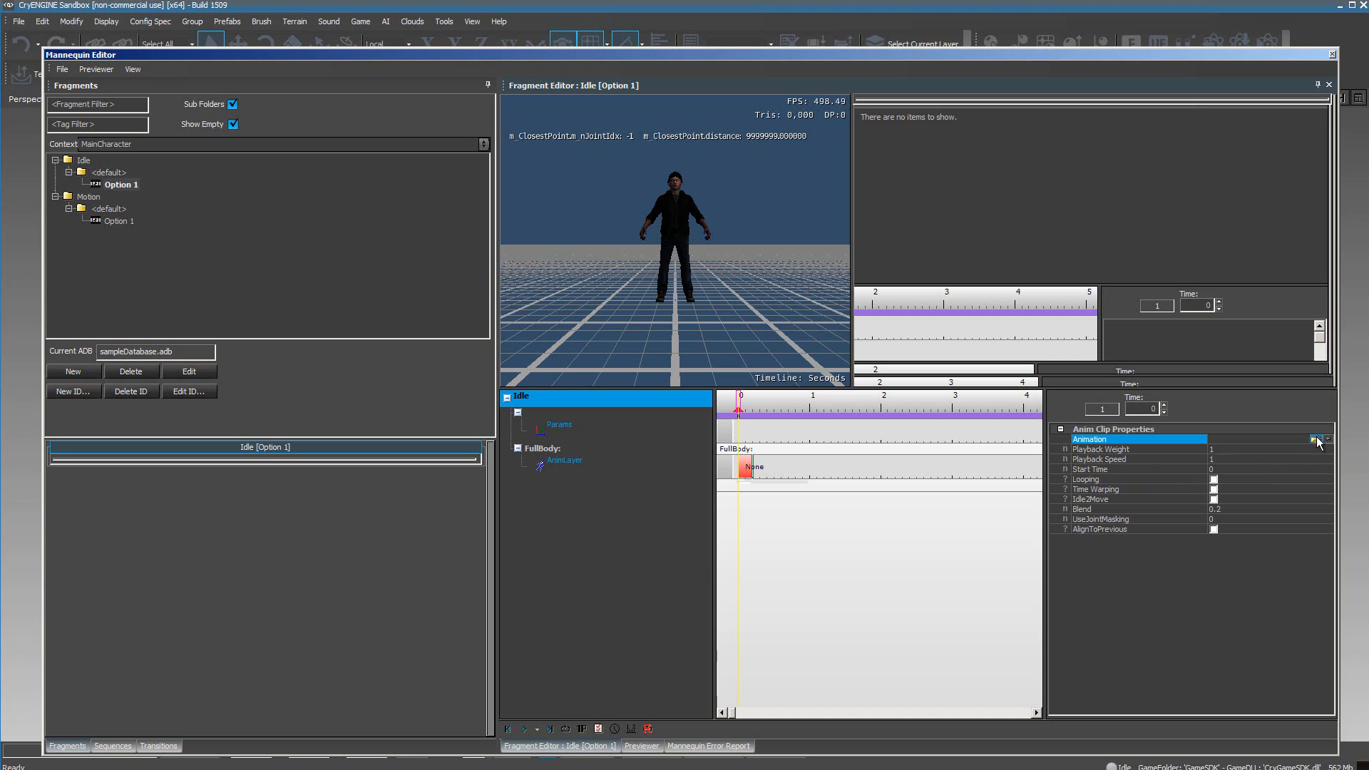
pyautogui.click(1315, 440)
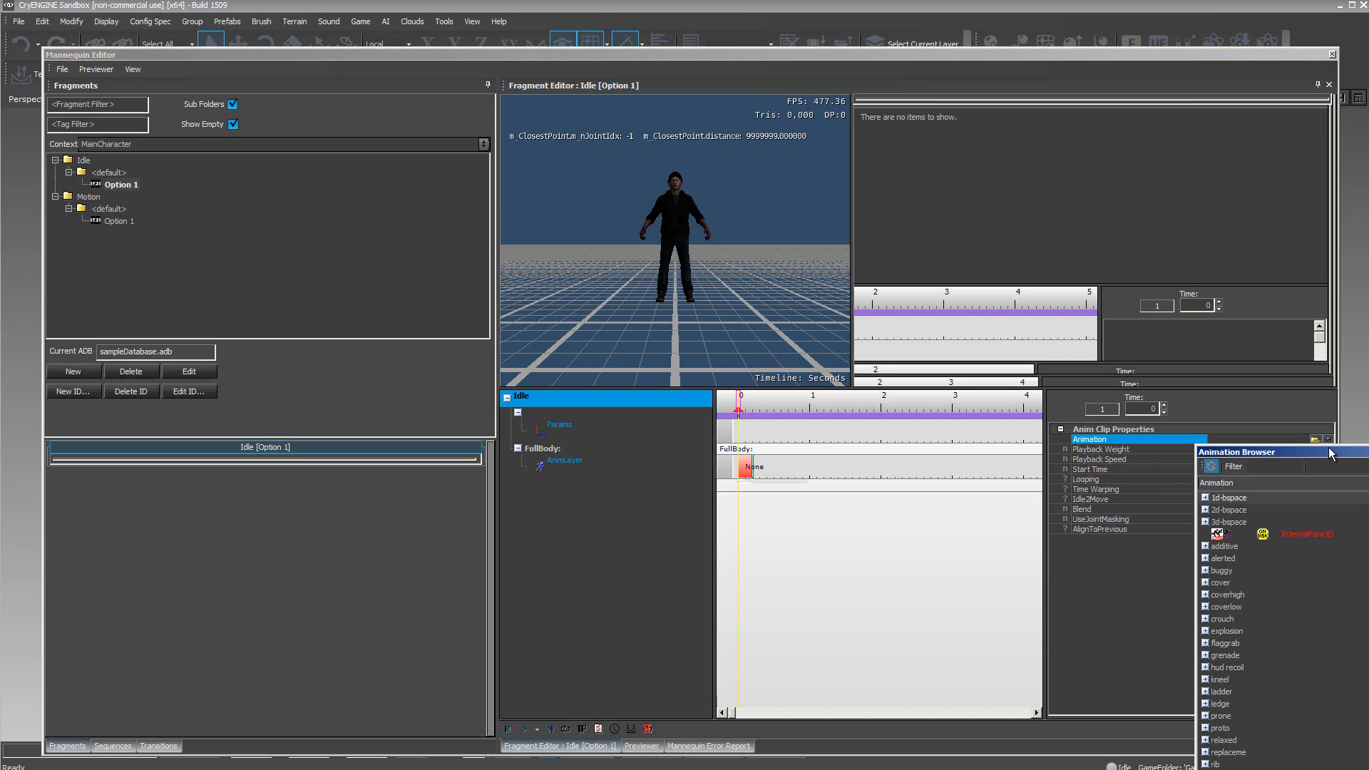
pyautogui.moveTo(1217, 301); pyautogui.dragTo(1021, 121)
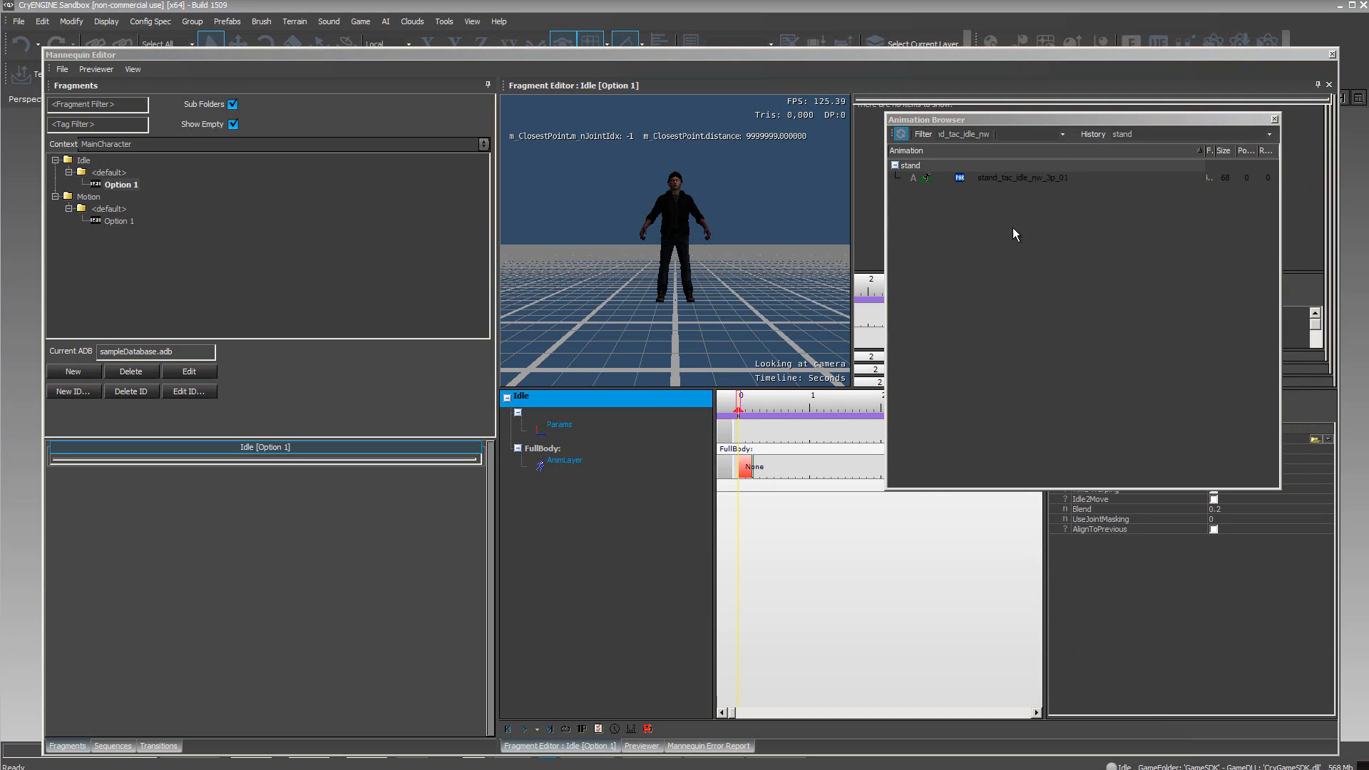
pyautogui.click(1033, 188)
pyautogui.doubleClick(1032, 183)
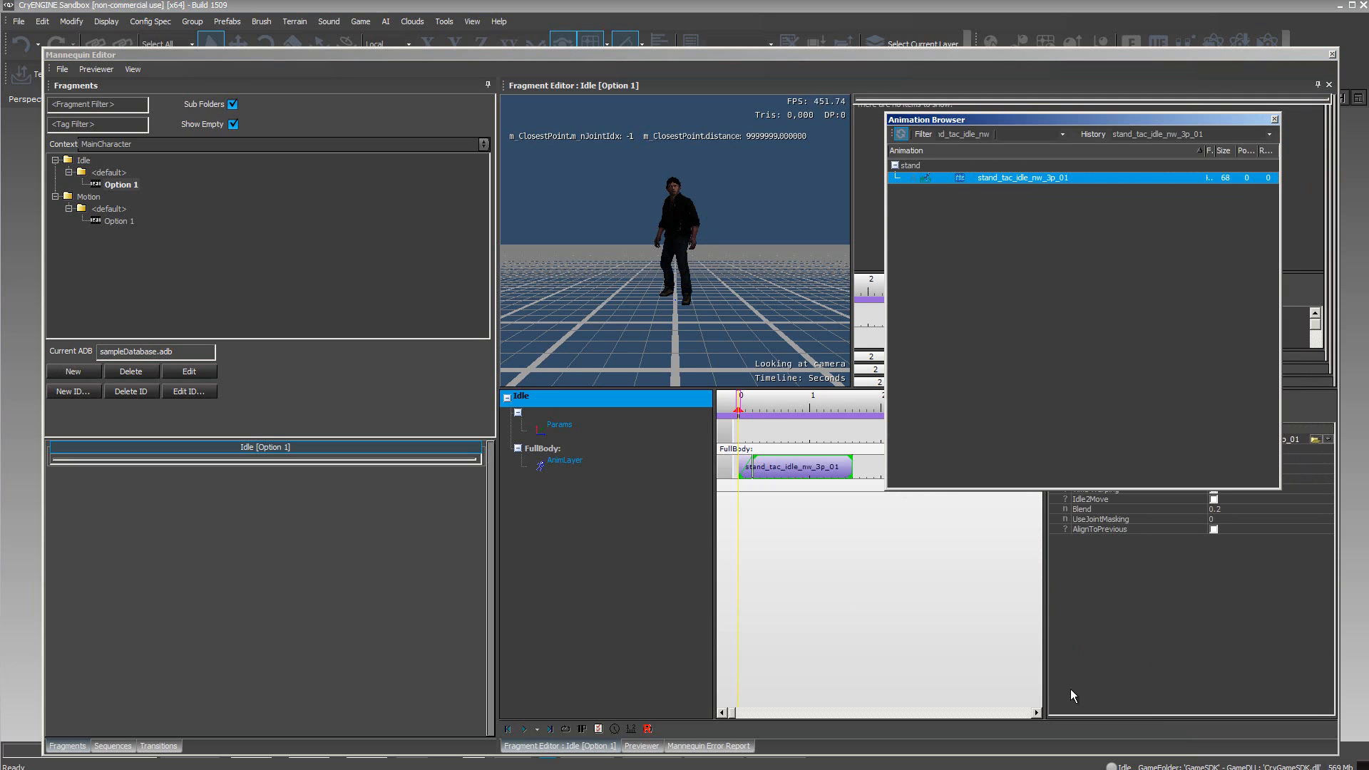
pyautogui.click(129, 243)
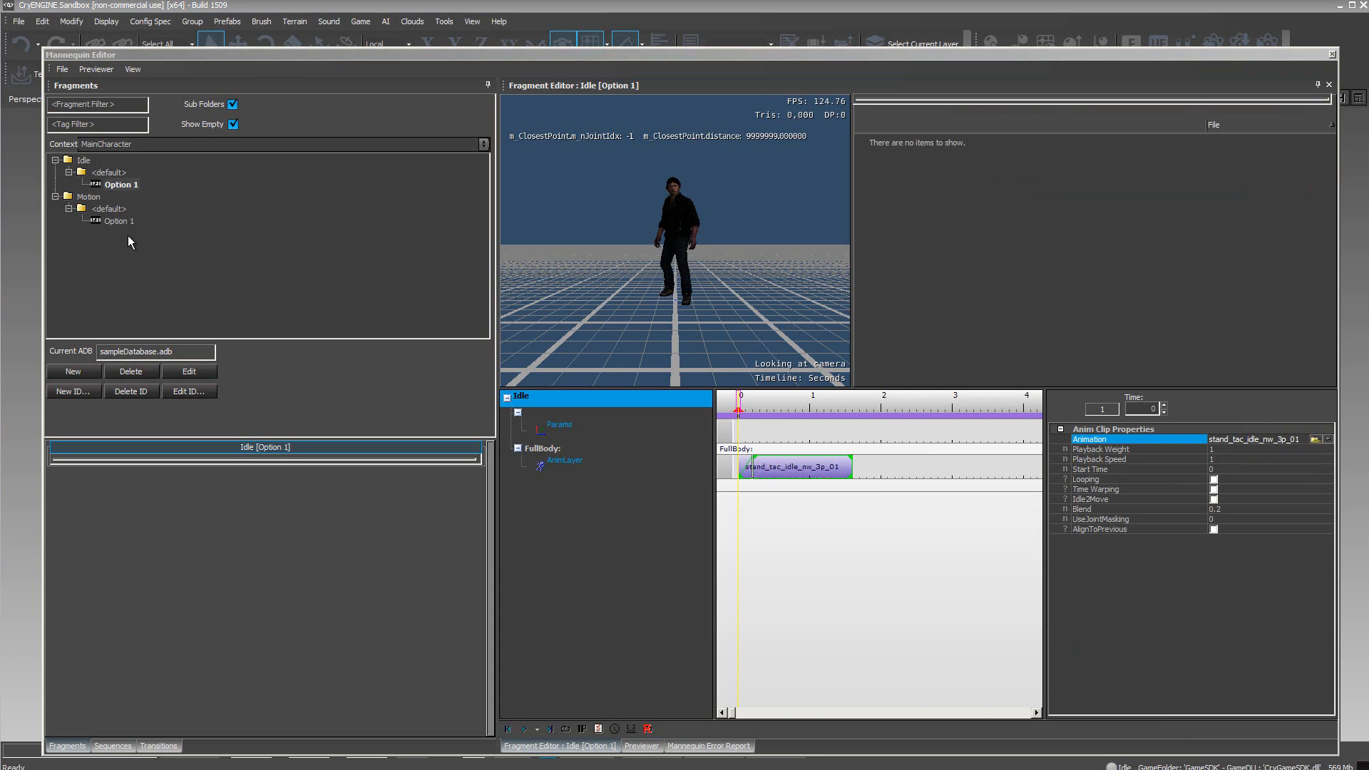
# Add an animation clip at time 0 on the AnimLayer track of Motion's Option 1
pyautogui.click(120, 221)
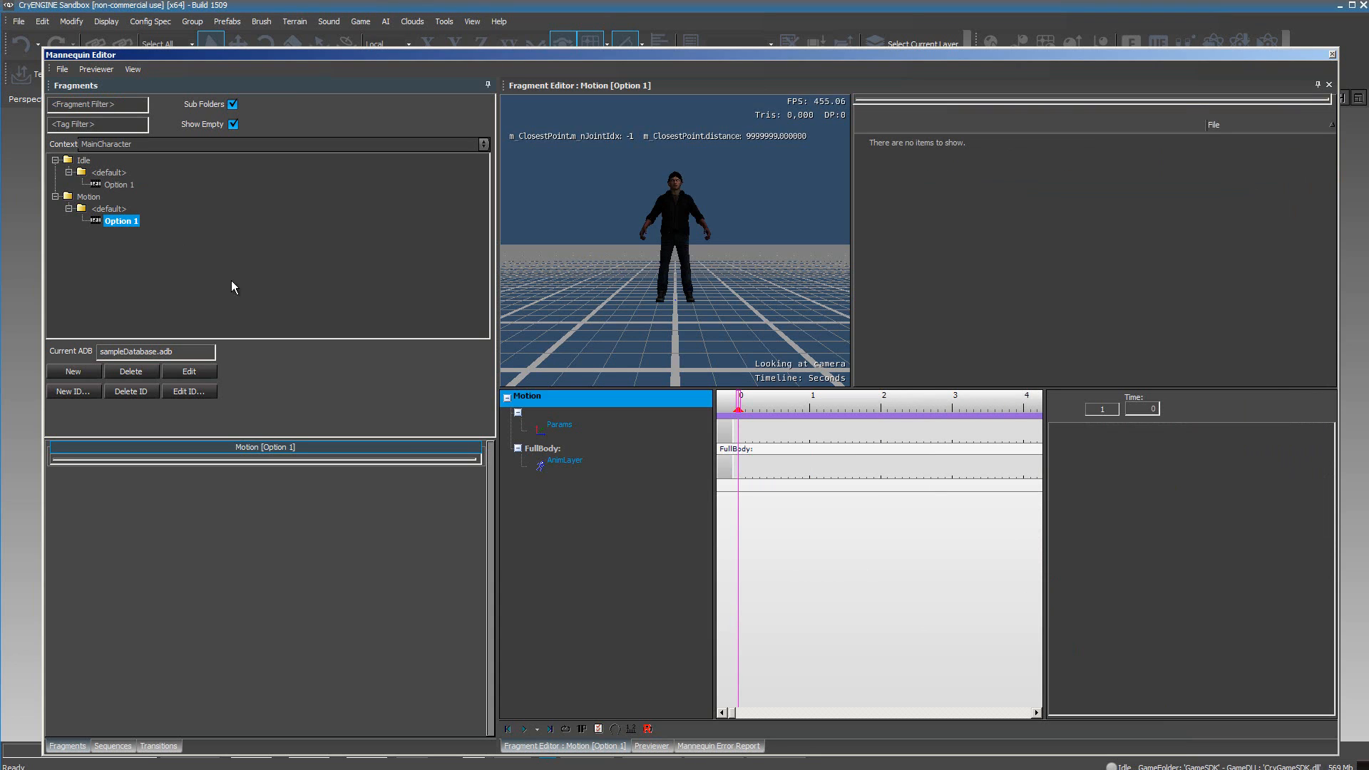
pyautogui.doubleClick(738, 474)
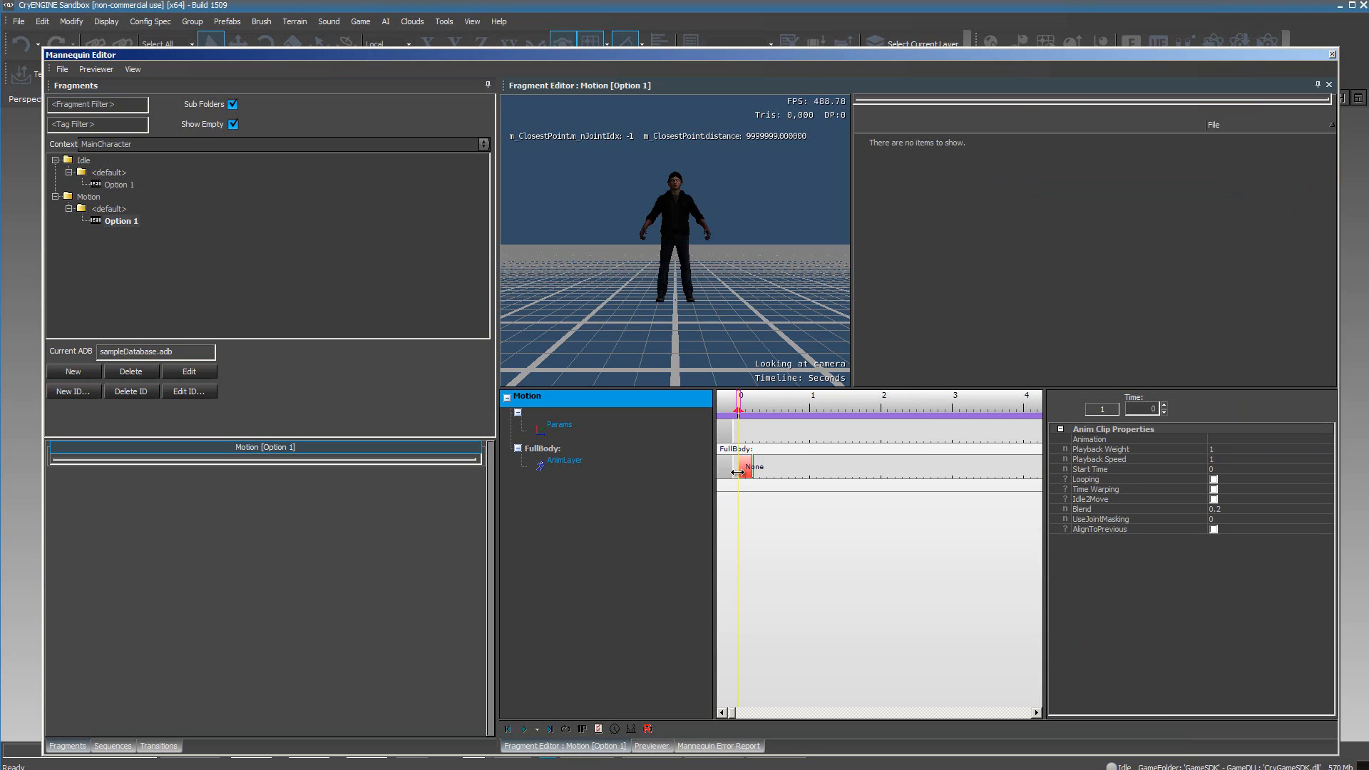
# Assign the animation stand_tac_move_nw_3p_01 from the stand group to the clip in Motion's Option 1
pyautogui.click(1242, 440)
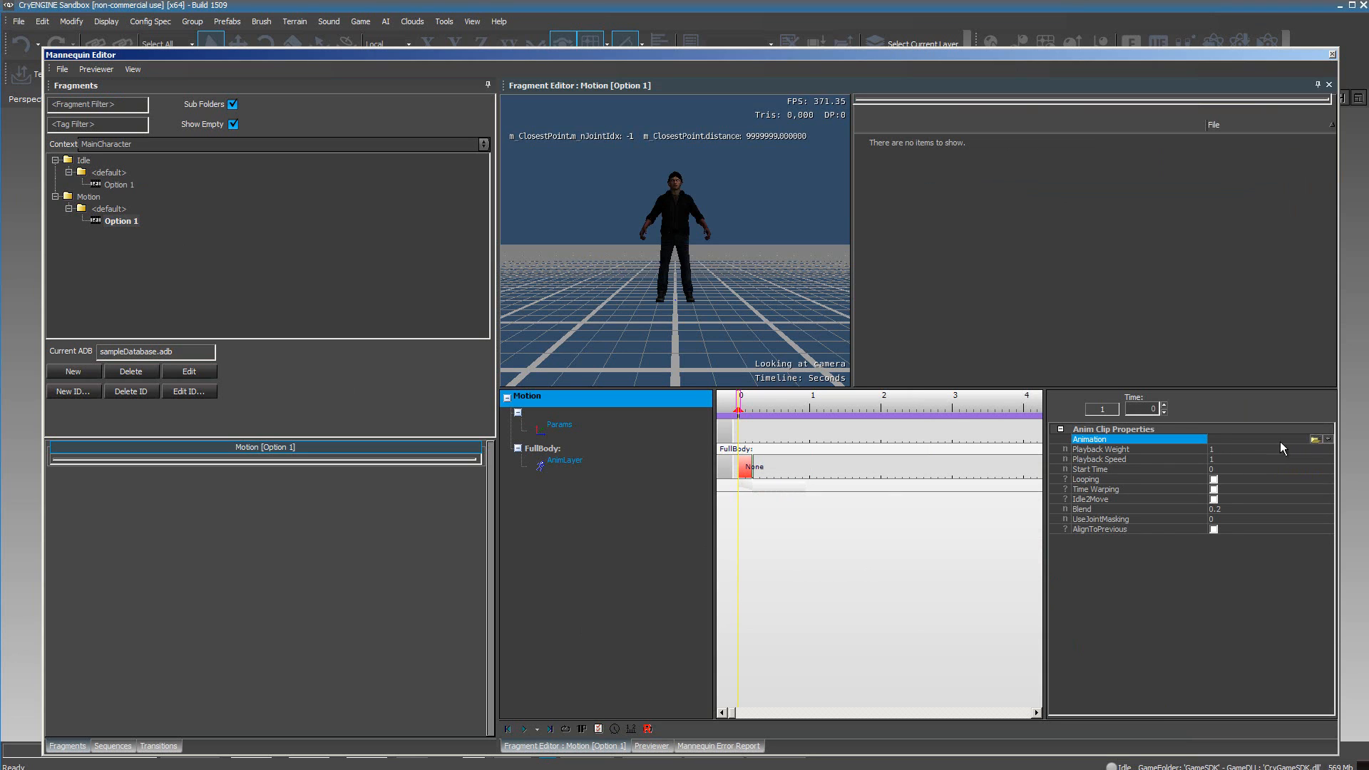
pyautogui.click(1316, 440)
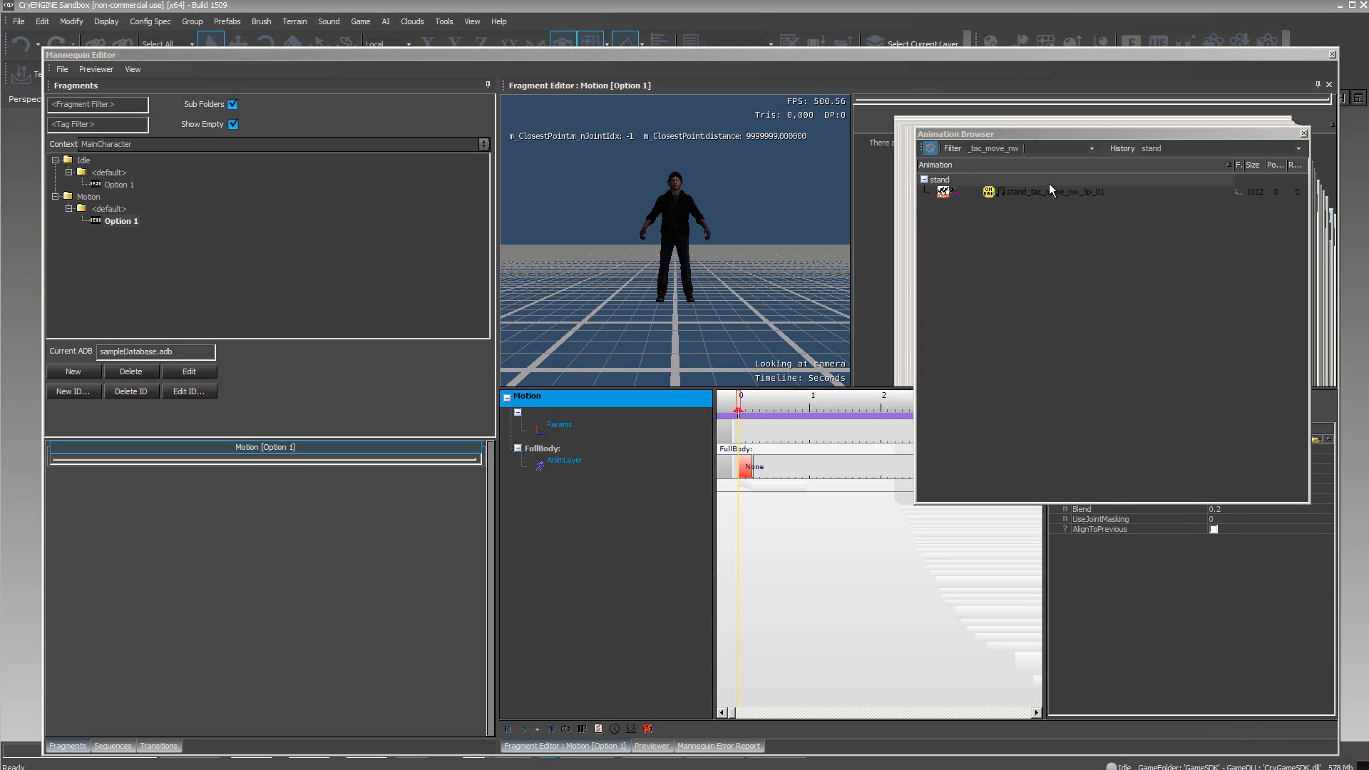
pyautogui.click(1055, 192)
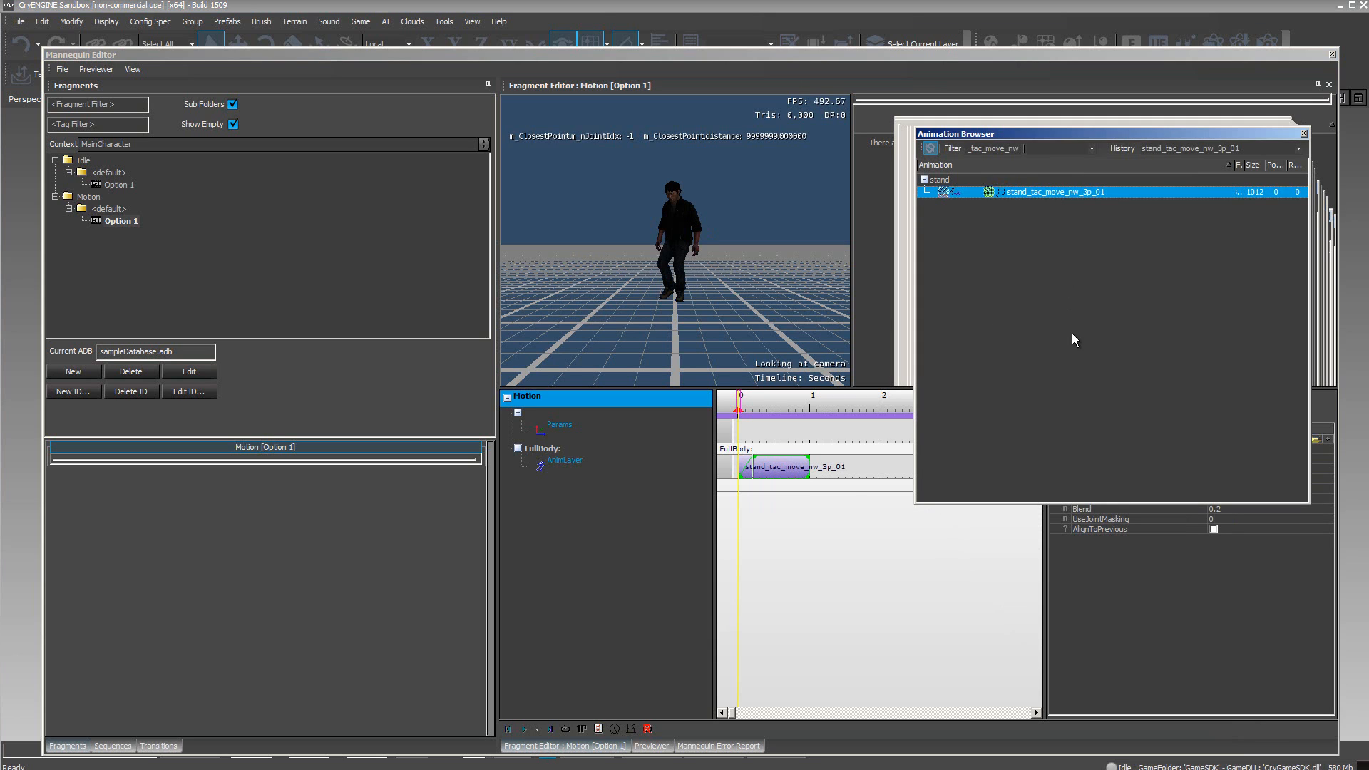
# Open Idle's Option 1 and save the changes to sampleDatabase.adb, sampleControllerDefs.xml and sampleFragmentIds.xml
pyautogui.click(119, 185)
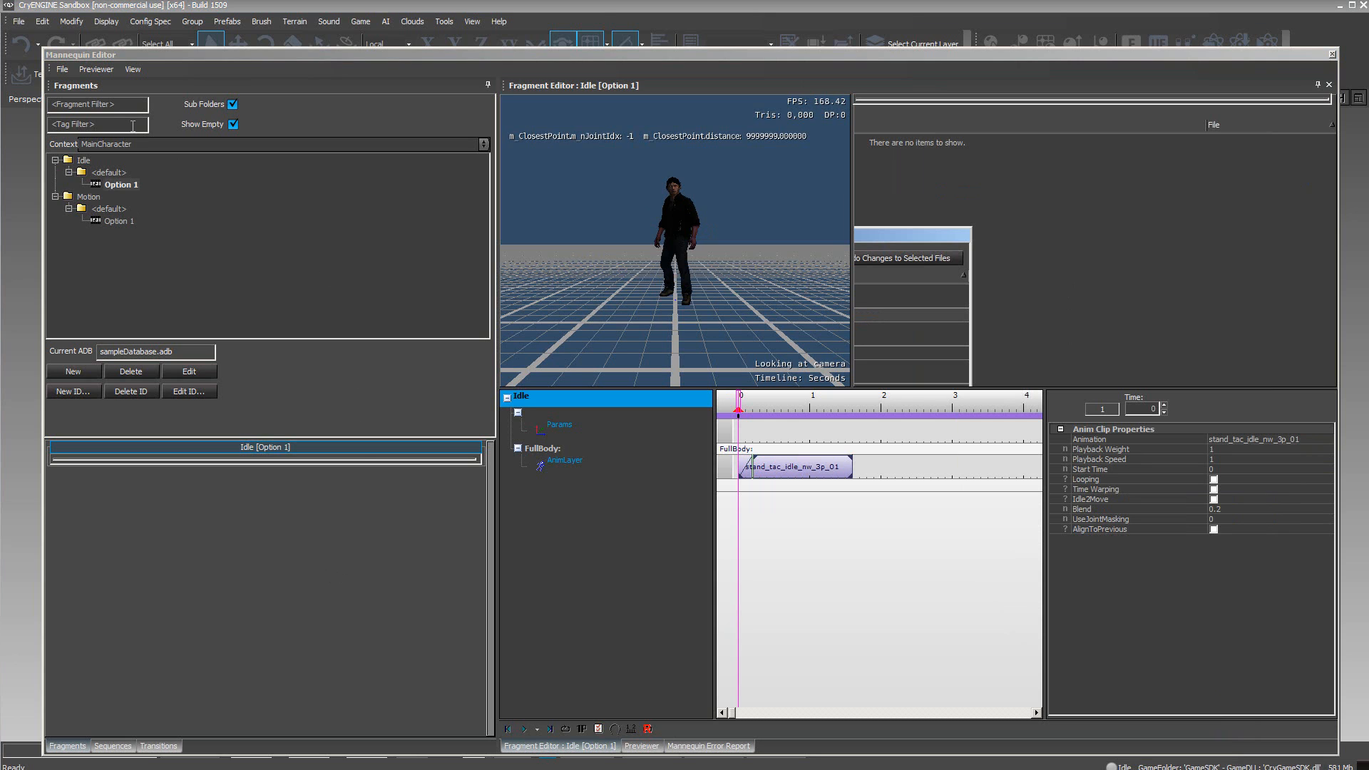
pyautogui.click(62, 70)
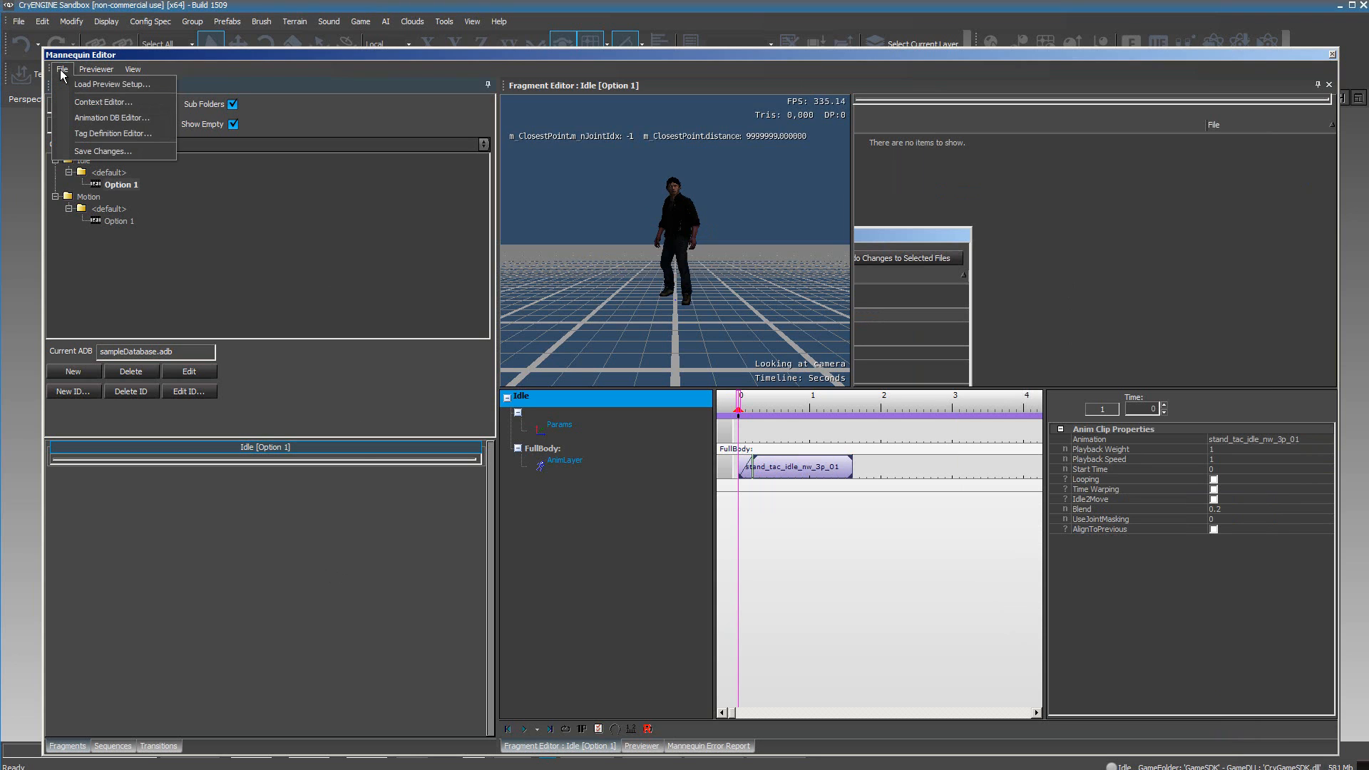
pyautogui.click(123, 152)
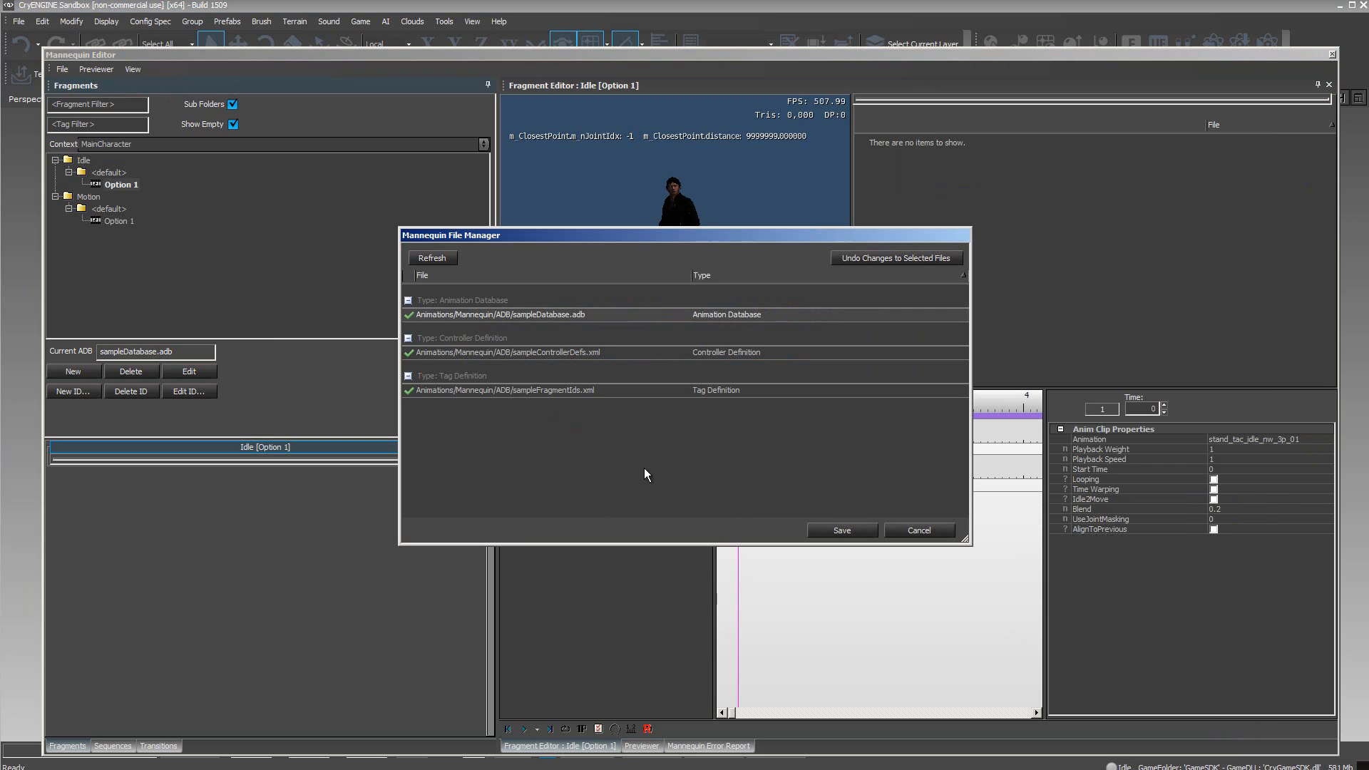
pyautogui.click(846, 535)
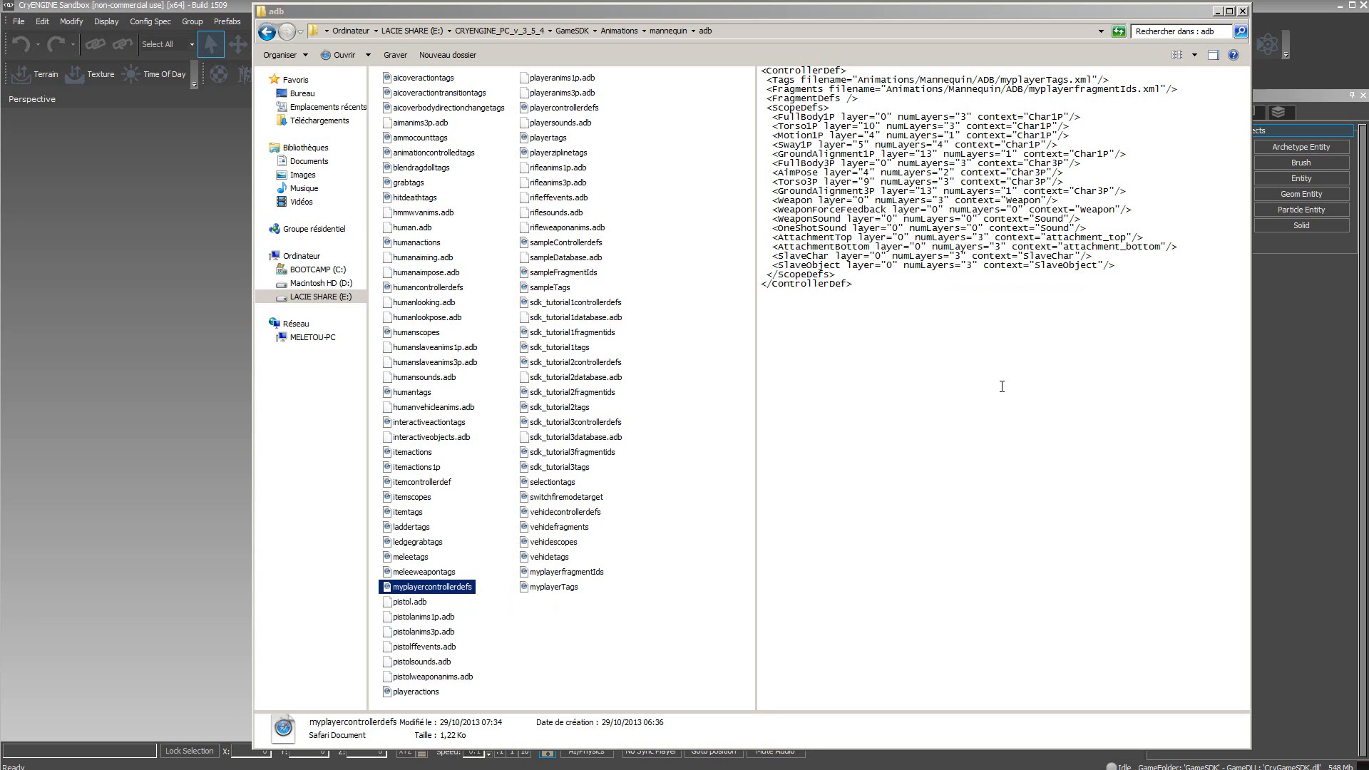
# In Windows Explorer, compare the contents of myplayercontrollerdefs with playercontrollerdefs, and check the myplayerfragmentIds and myplayerTags files
pyautogui.click(769, 112)
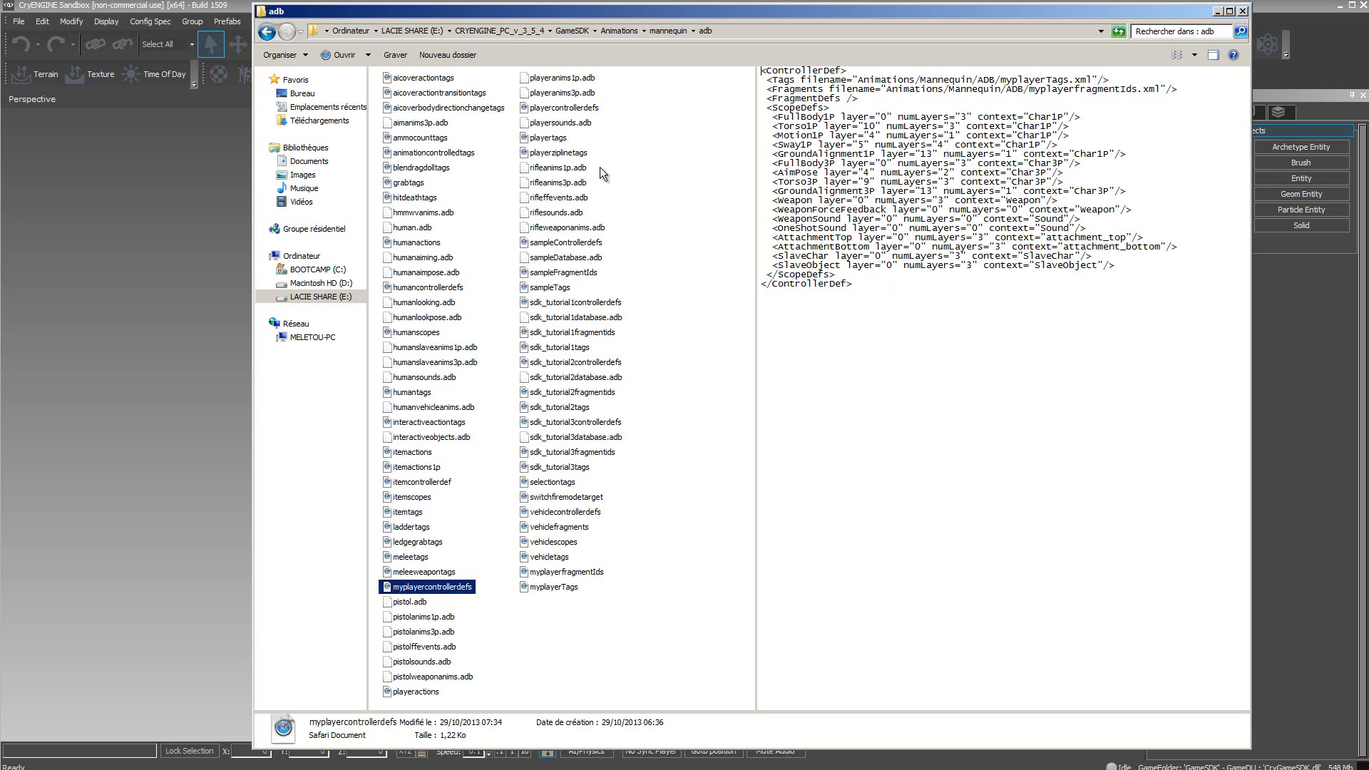
pyautogui.click(563, 108)
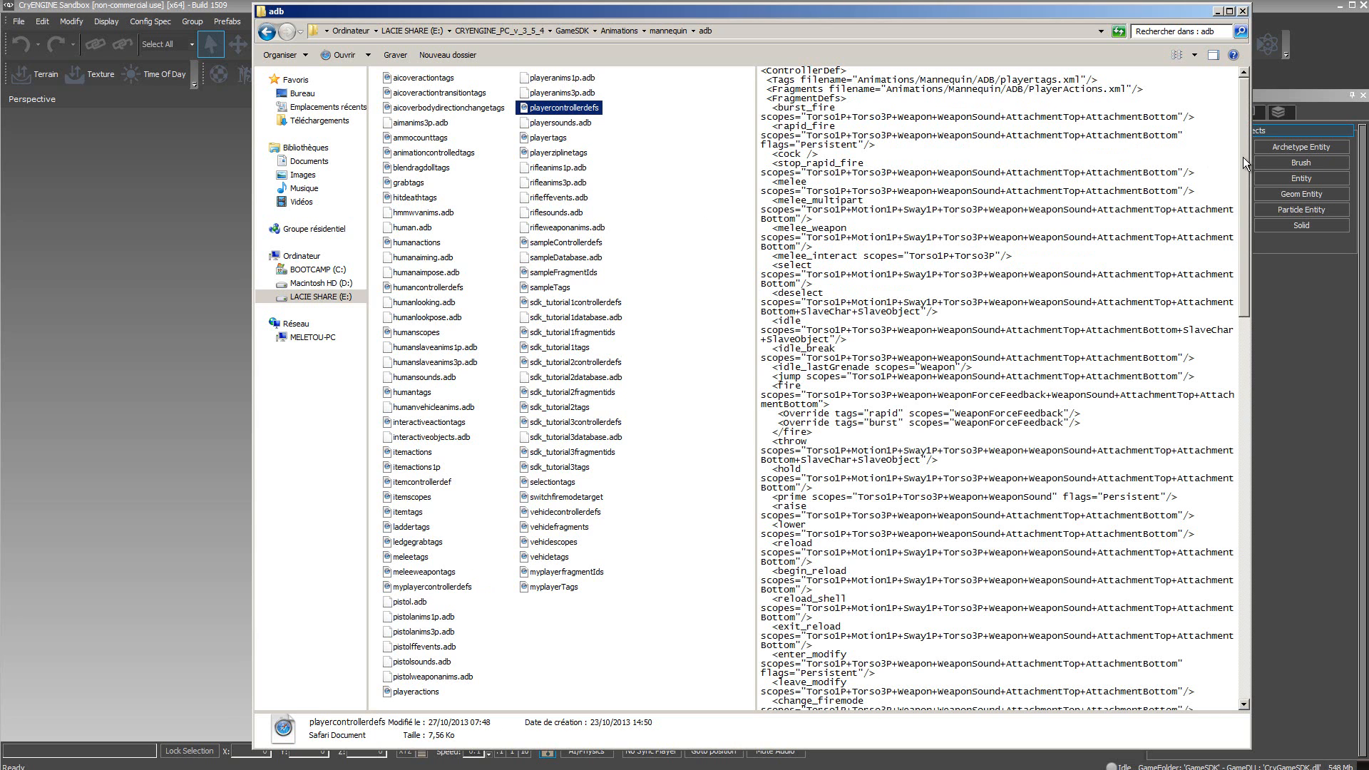
pyautogui.moveTo(1242, 157); pyautogui.dragTo(1245, 604)
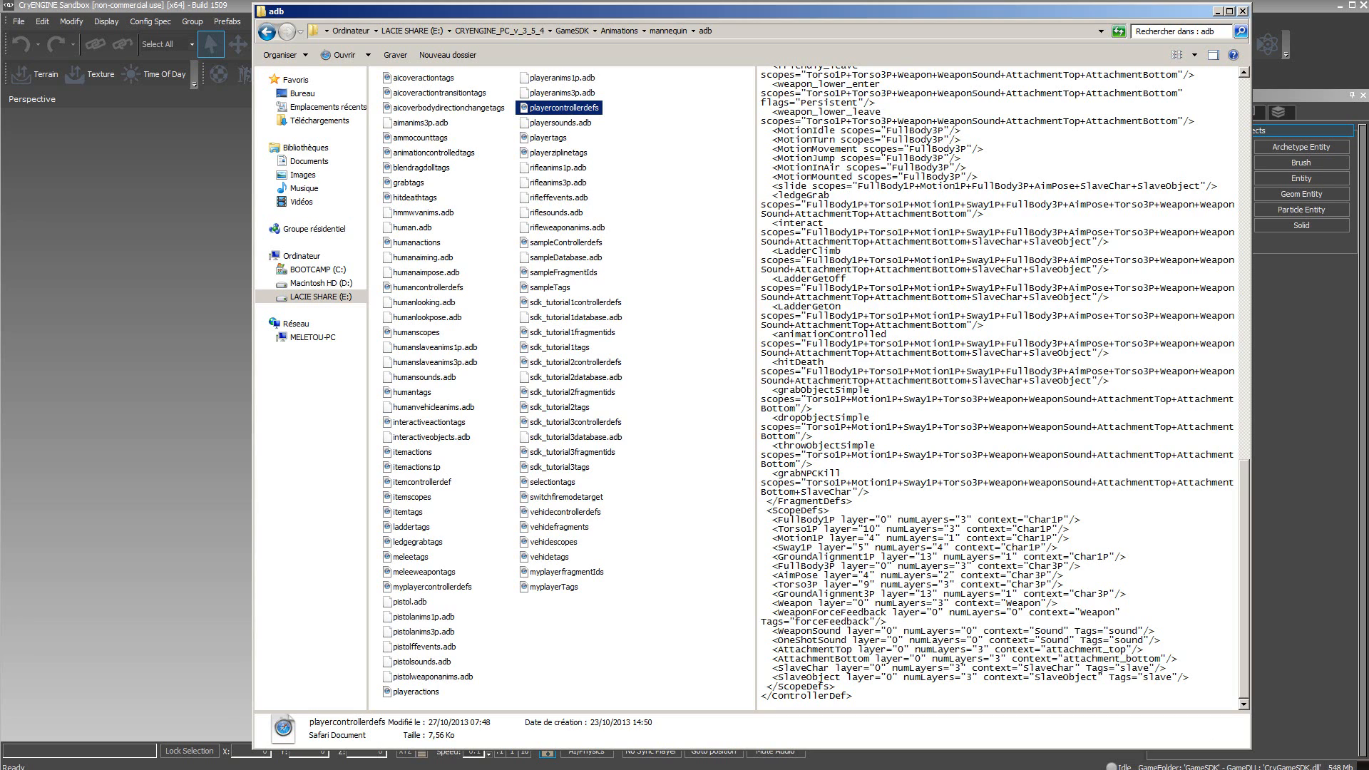
pyautogui.click(566, 571)
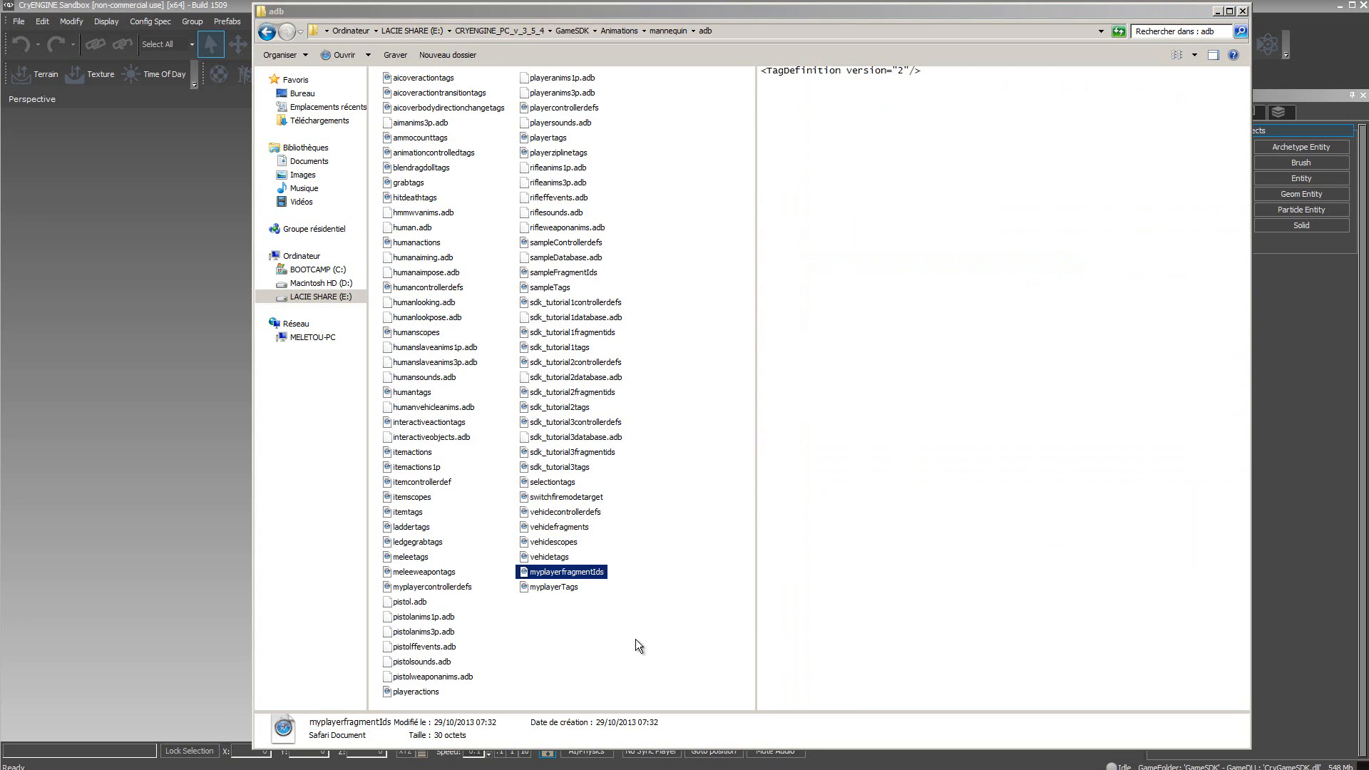
pyautogui.click(560, 587)
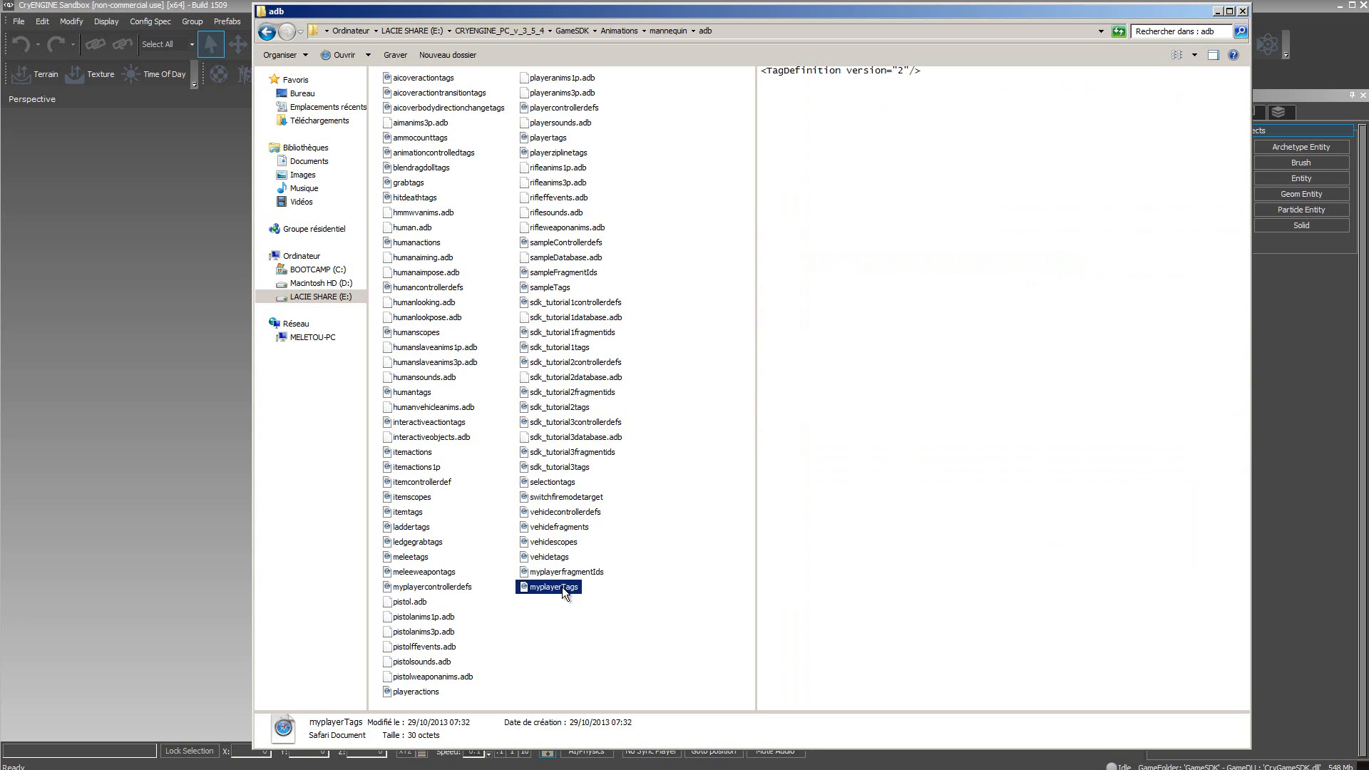
pyautogui.click(568, 576)
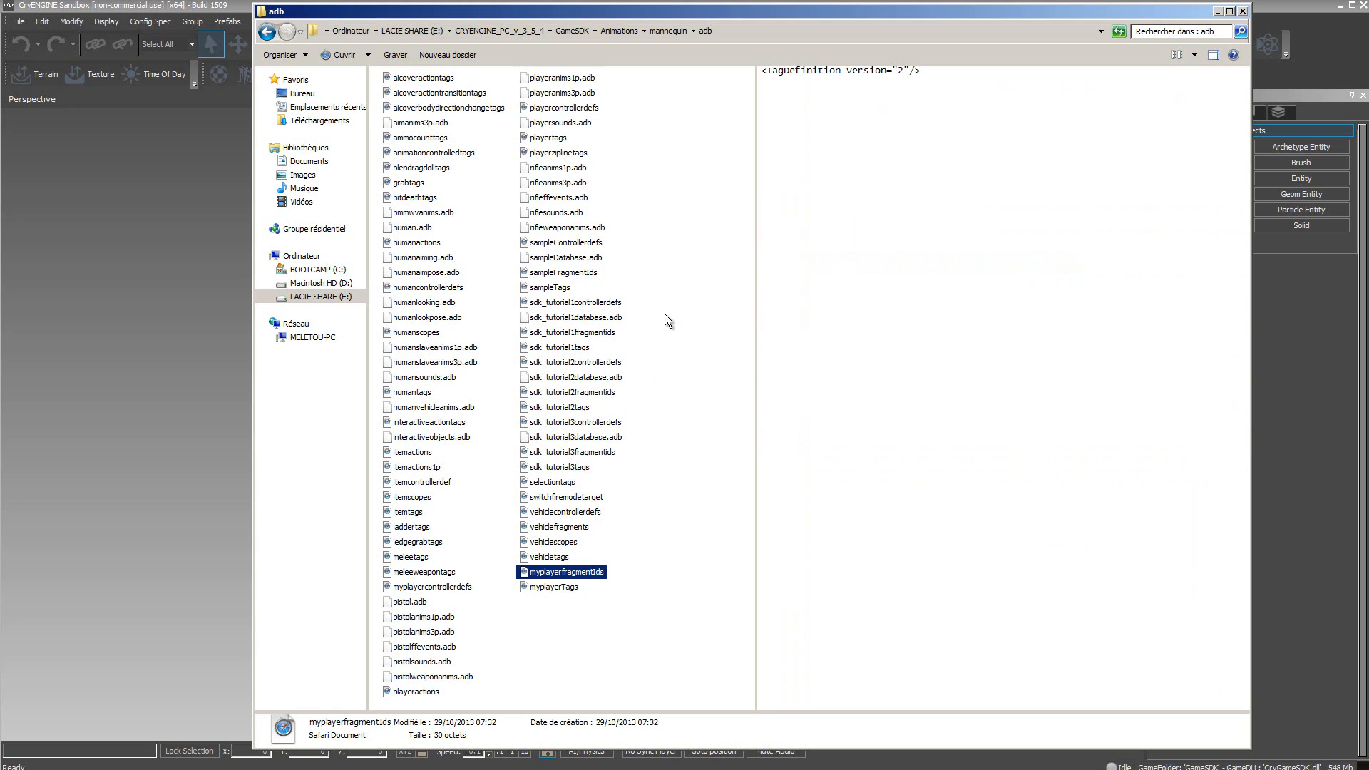
# Browse to the Preview folder inside Animations/mannequin and select the MyPlayer_Preview file for inspection
pyautogui.click(619, 31)
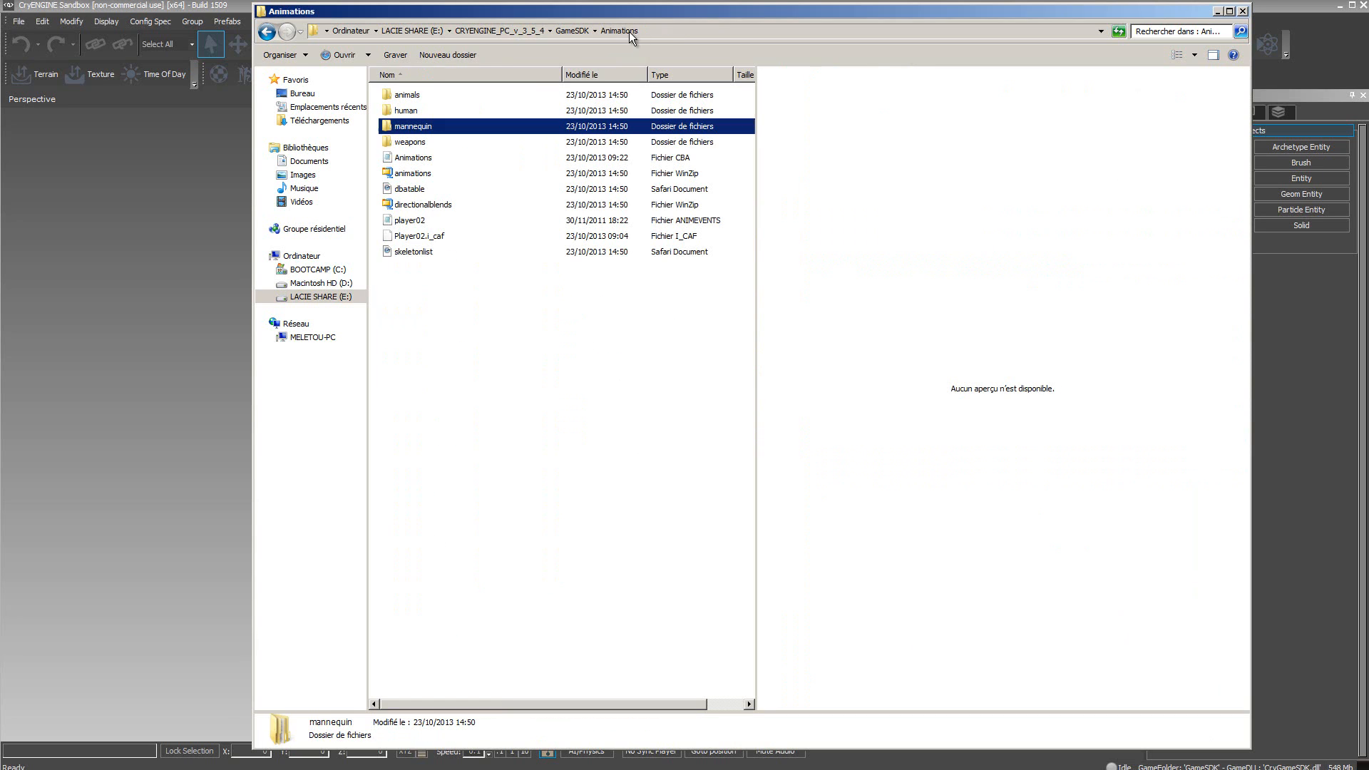
pyautogui.doubleClick(384, 127)
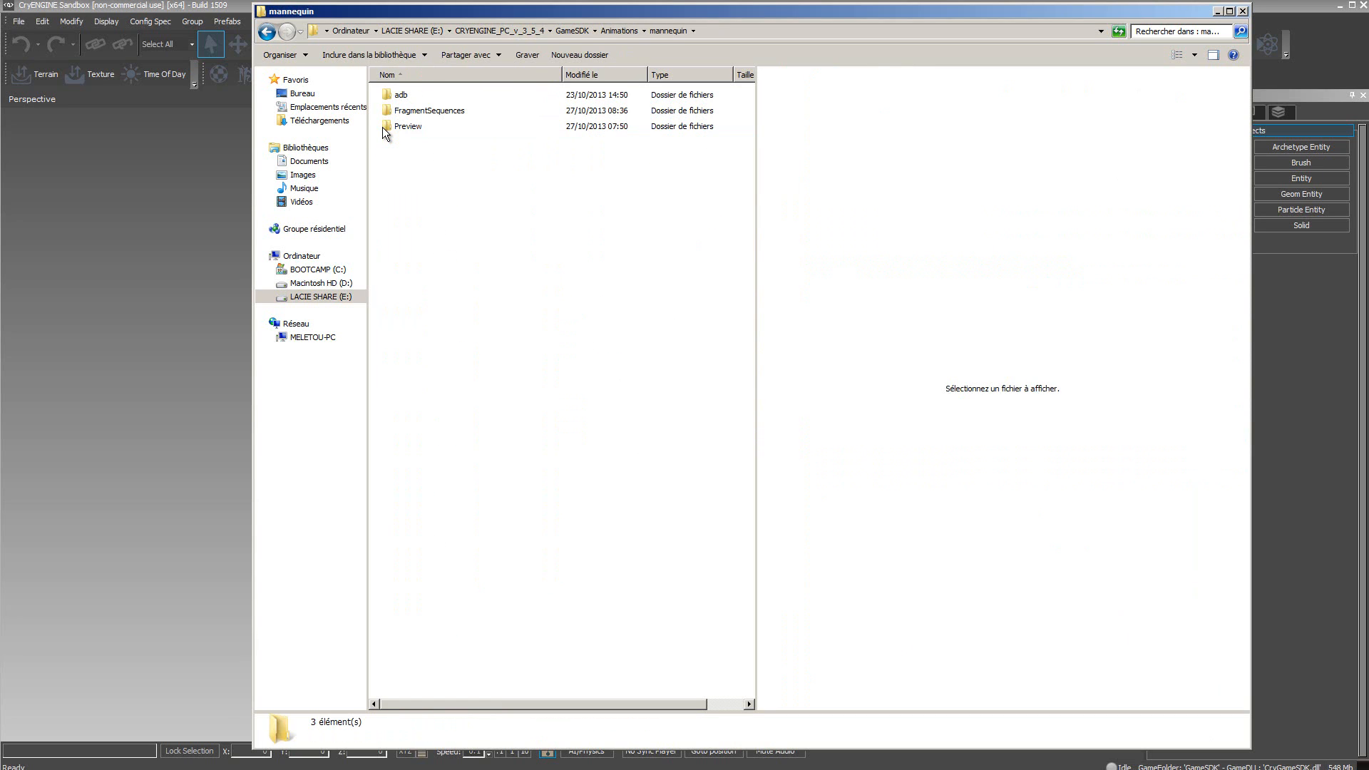
pyautogui.doubleClick(383, 127)
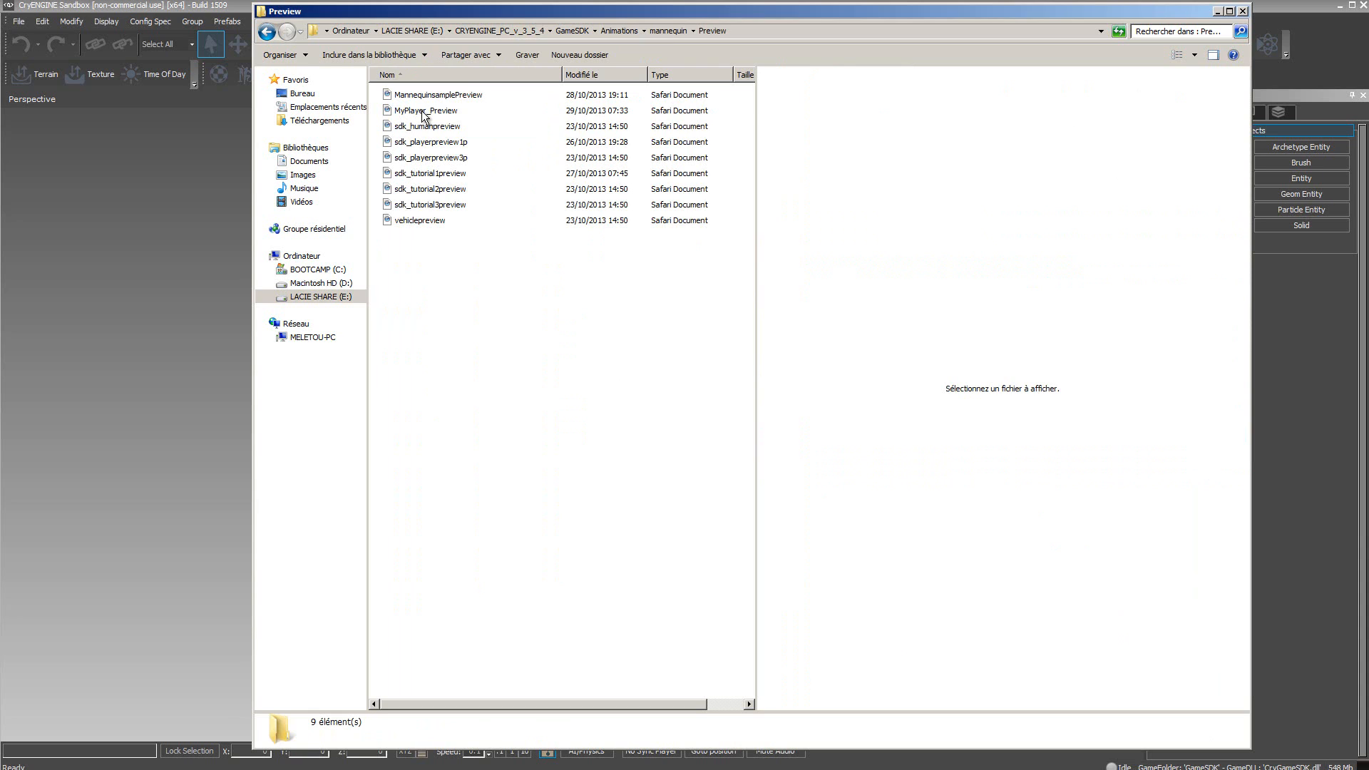
pyautogui.click(423, 112)
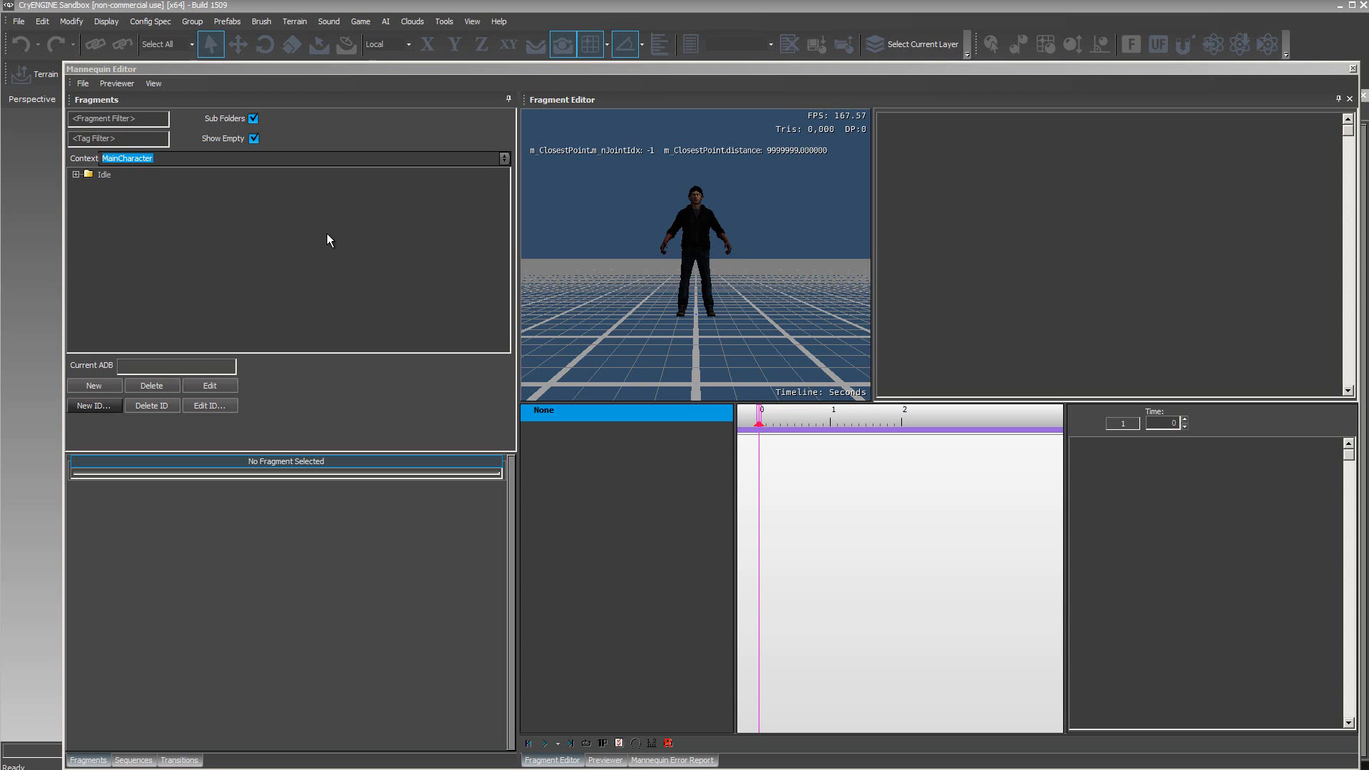
# In CryENGINE's Mannequin Editor, load the preview setup MyPlayer_Preview.xml
pyautogui.click(83, 84)
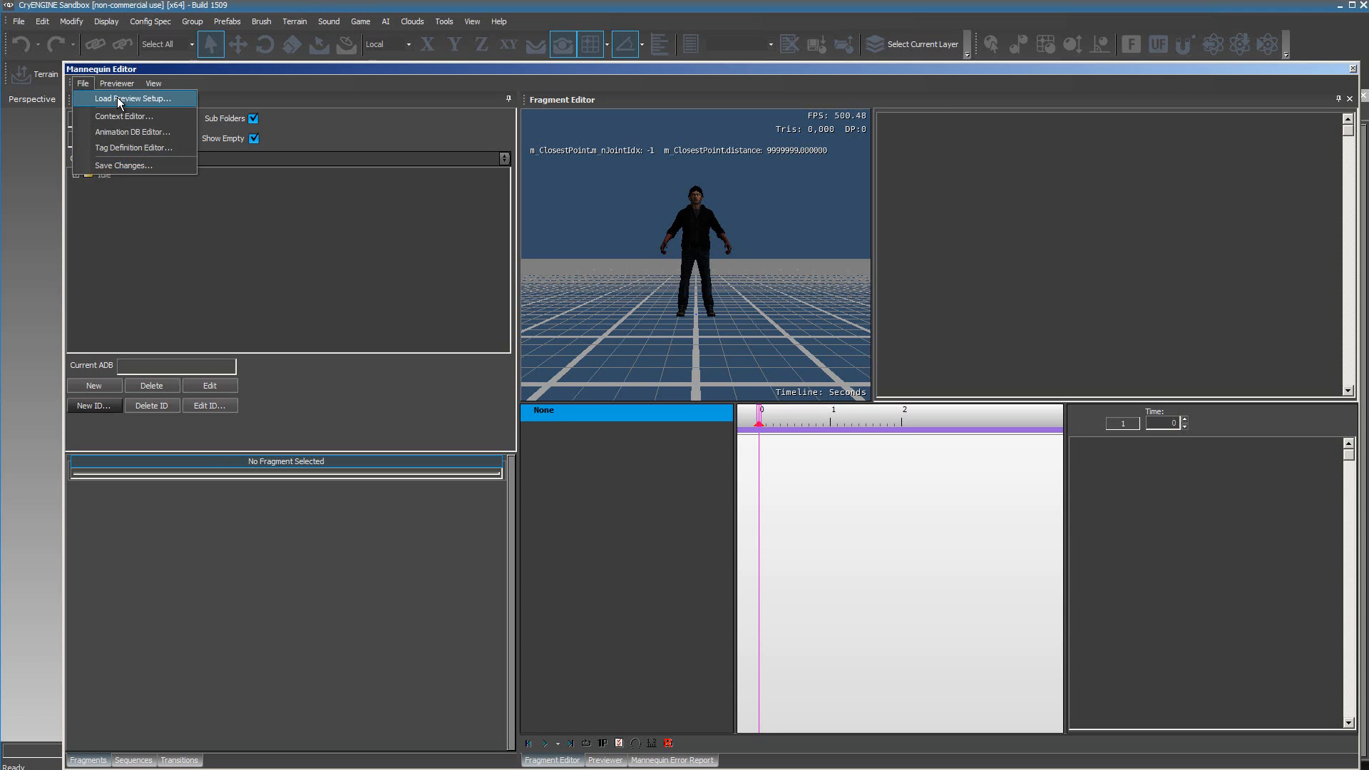
pyautogui.click(117, 99)
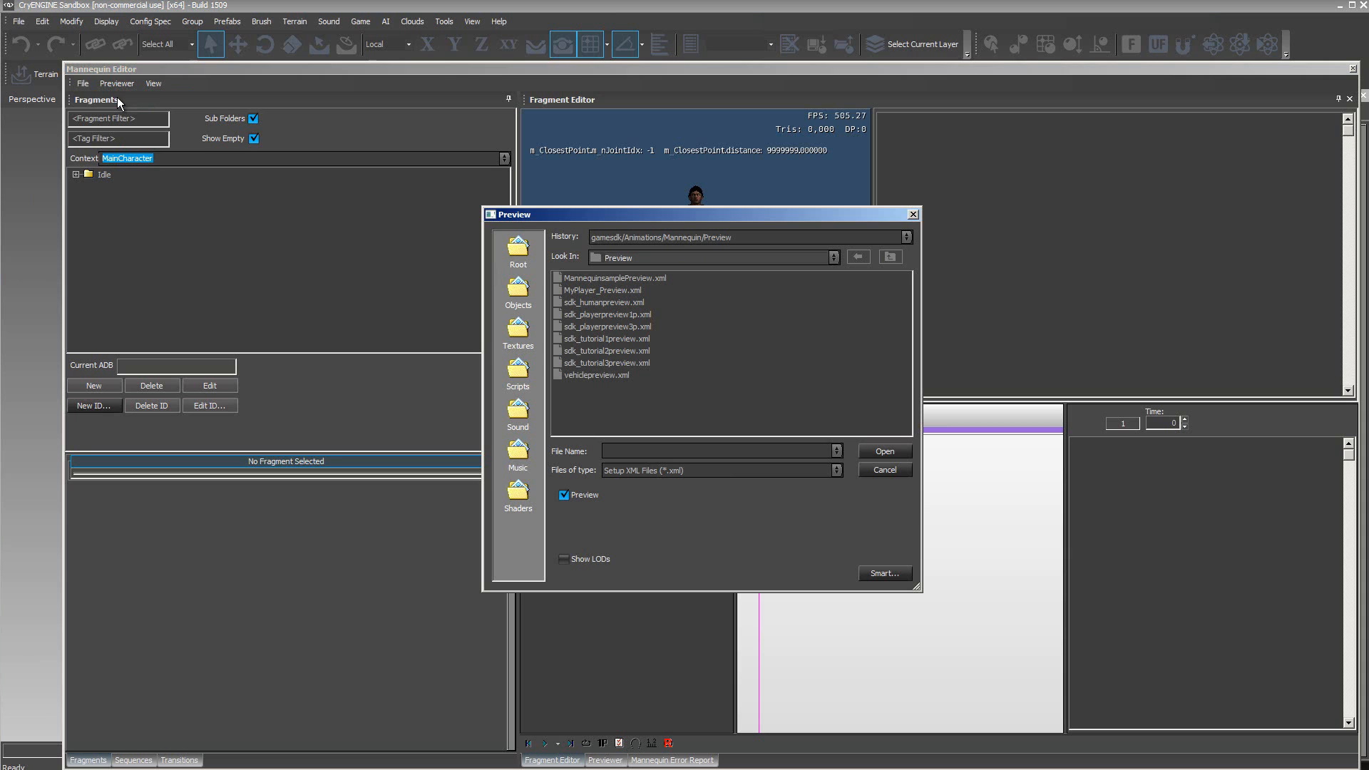
pyautogui.click(616, 293)
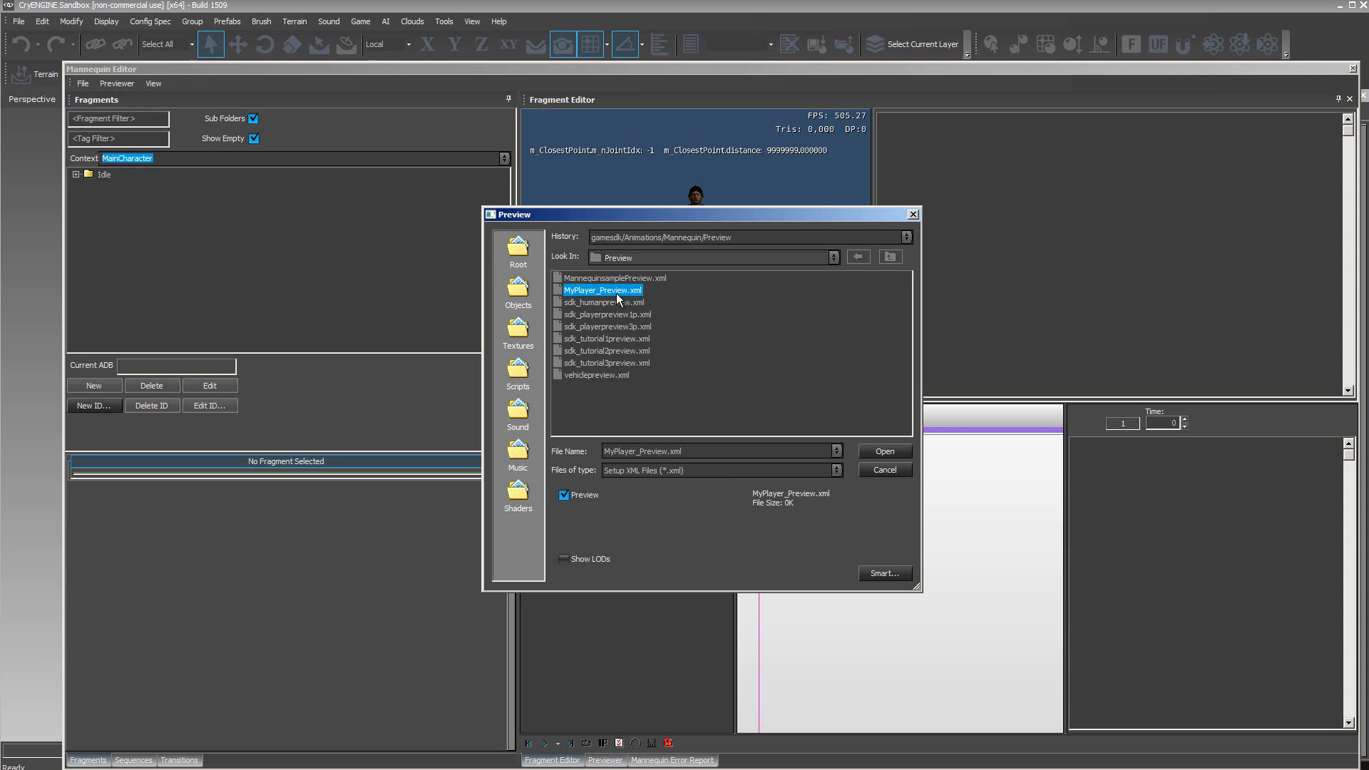
pyautogui.click(884, 452)
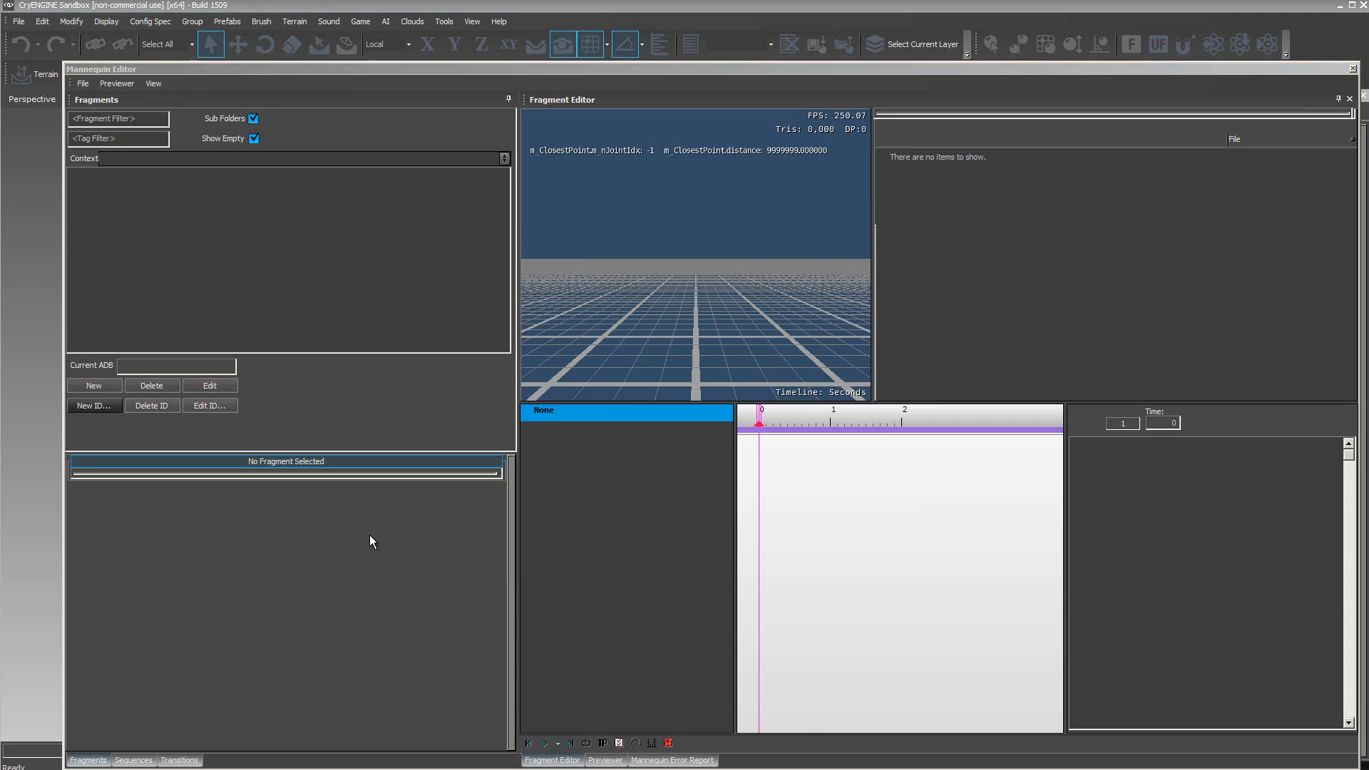
# Check the Tag Definition Editor for myplayerfragmentIds.xml and myplayerTags.xml, toggling the definition list's filter, and close the editor
pyautogui.click(81, 84)
pyautogui.click(125, 148)
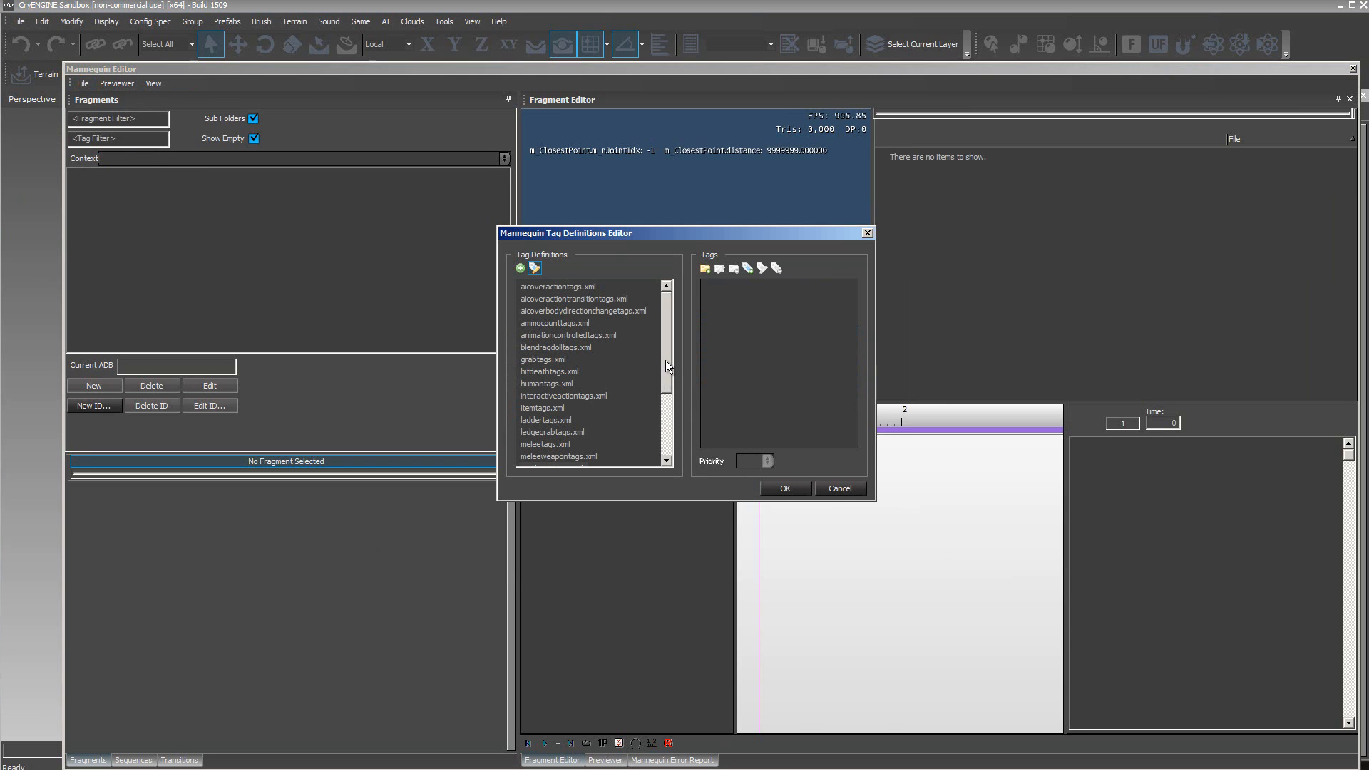
pyautogui.moveTo(665, 361); pyautogui.dragTo(666, 387)
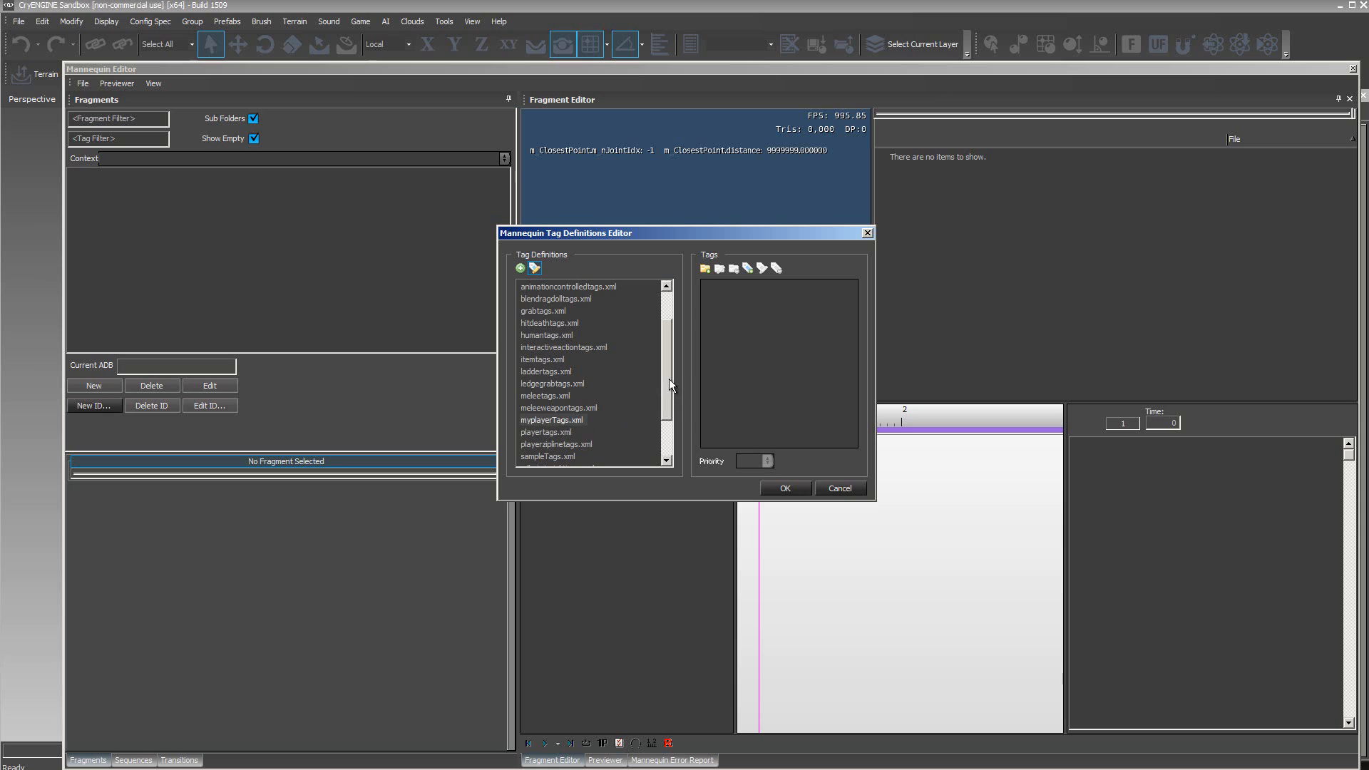
pyautogui.click(535, 269)
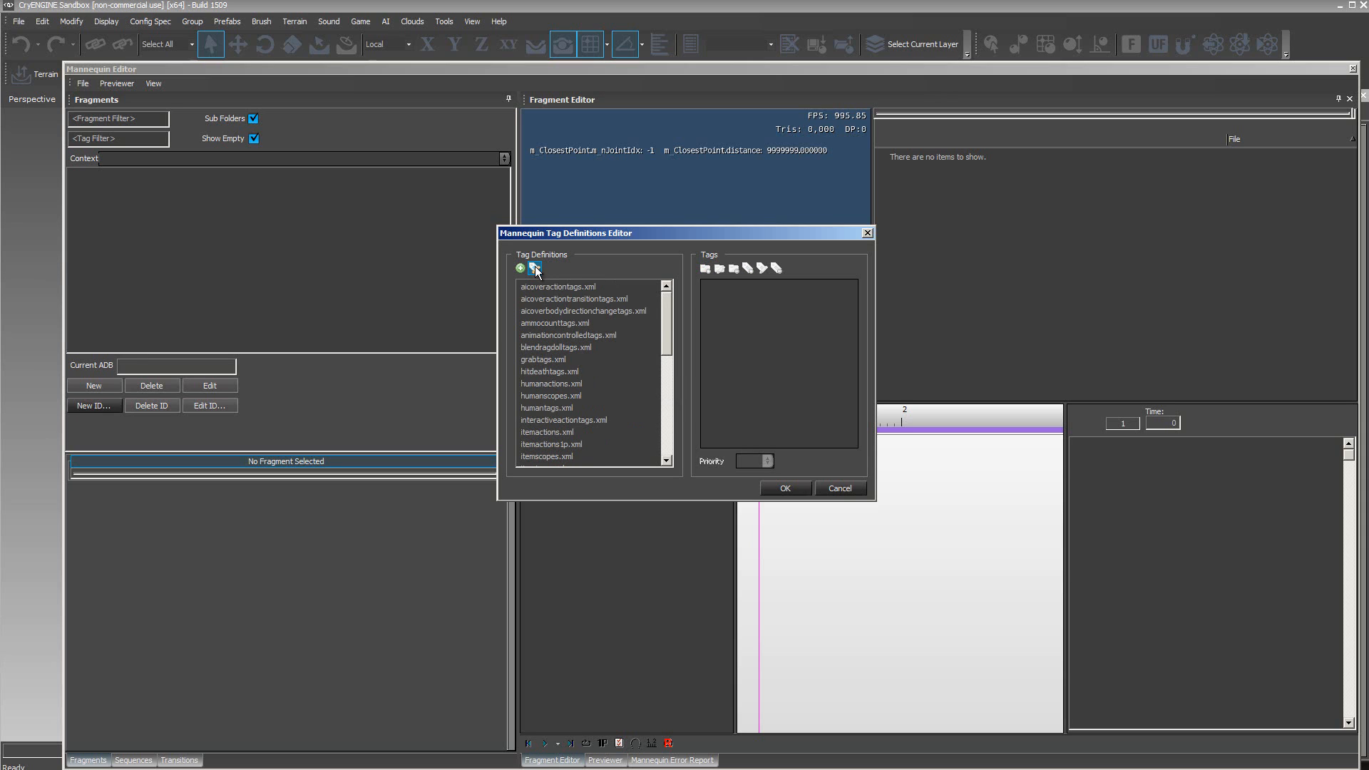
pyautogui.click(535, 271)
pyautogui.click(535, 270)
pyautogui.moveTo(666, 310); pyautogui.dragTo(666, 361)
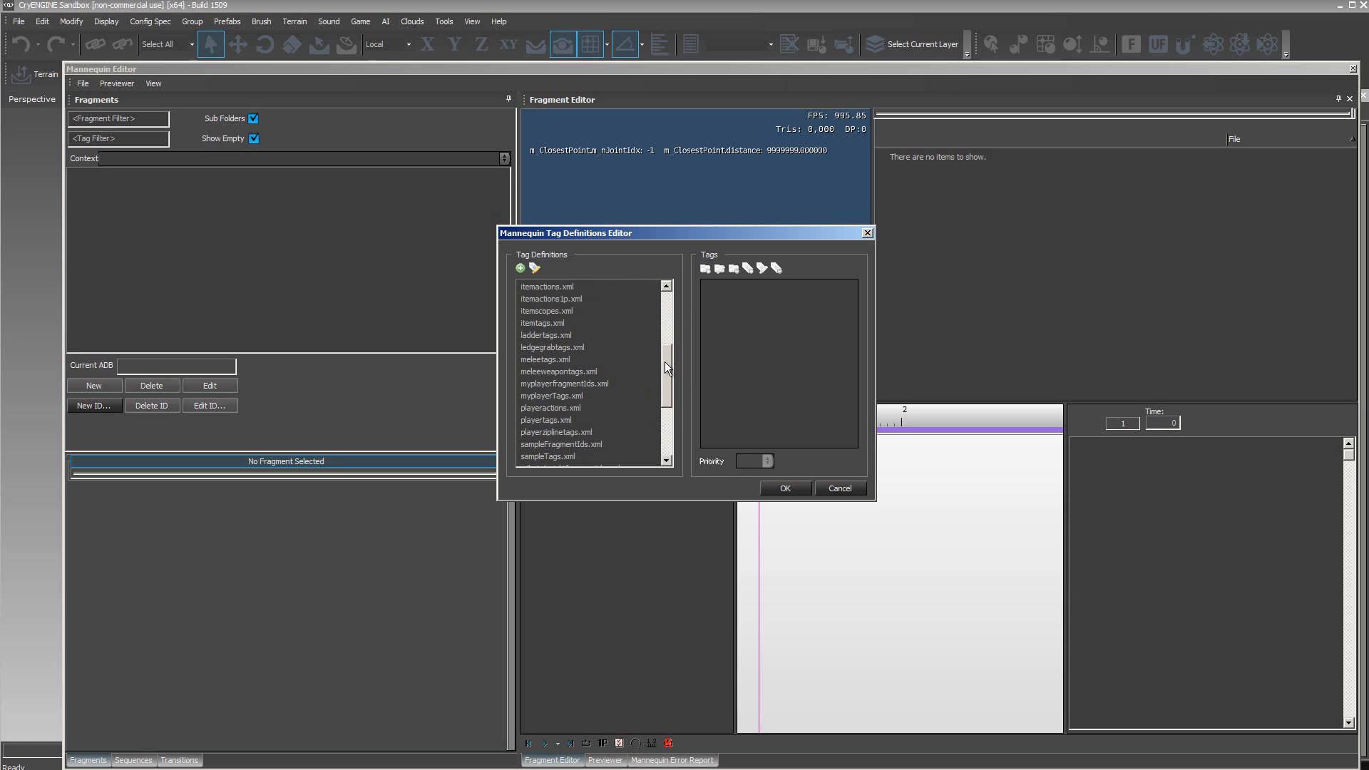
pyautogui.click(561, 386)
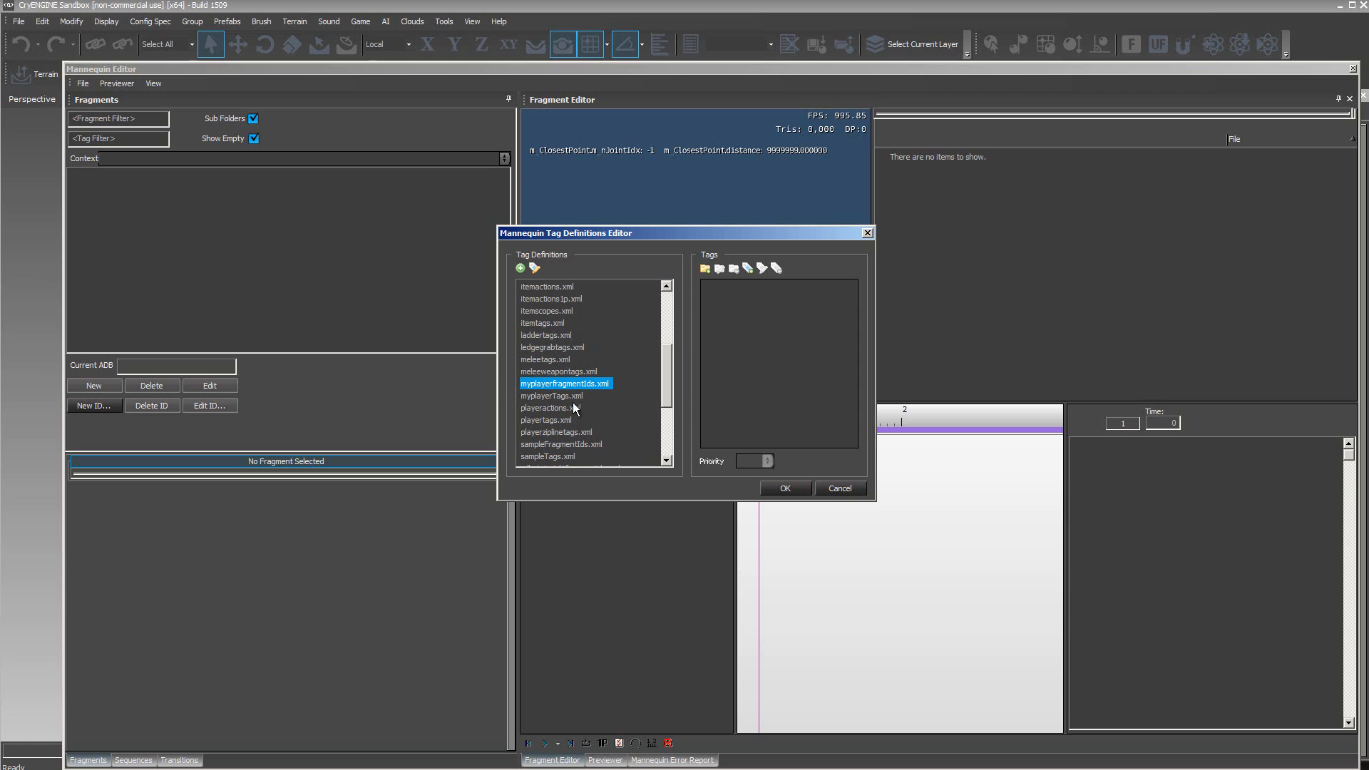
pyautogui.click(555, 397)
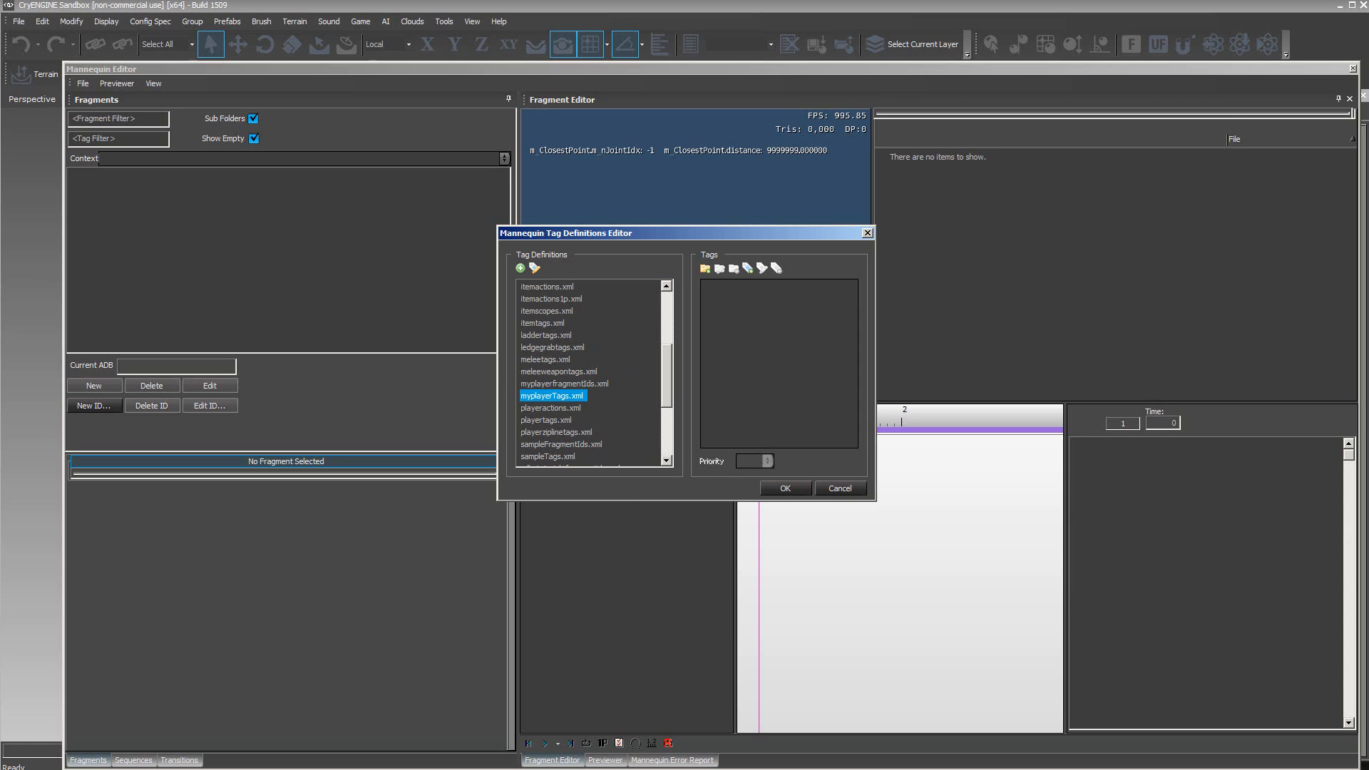
pyautogui.press('Return')
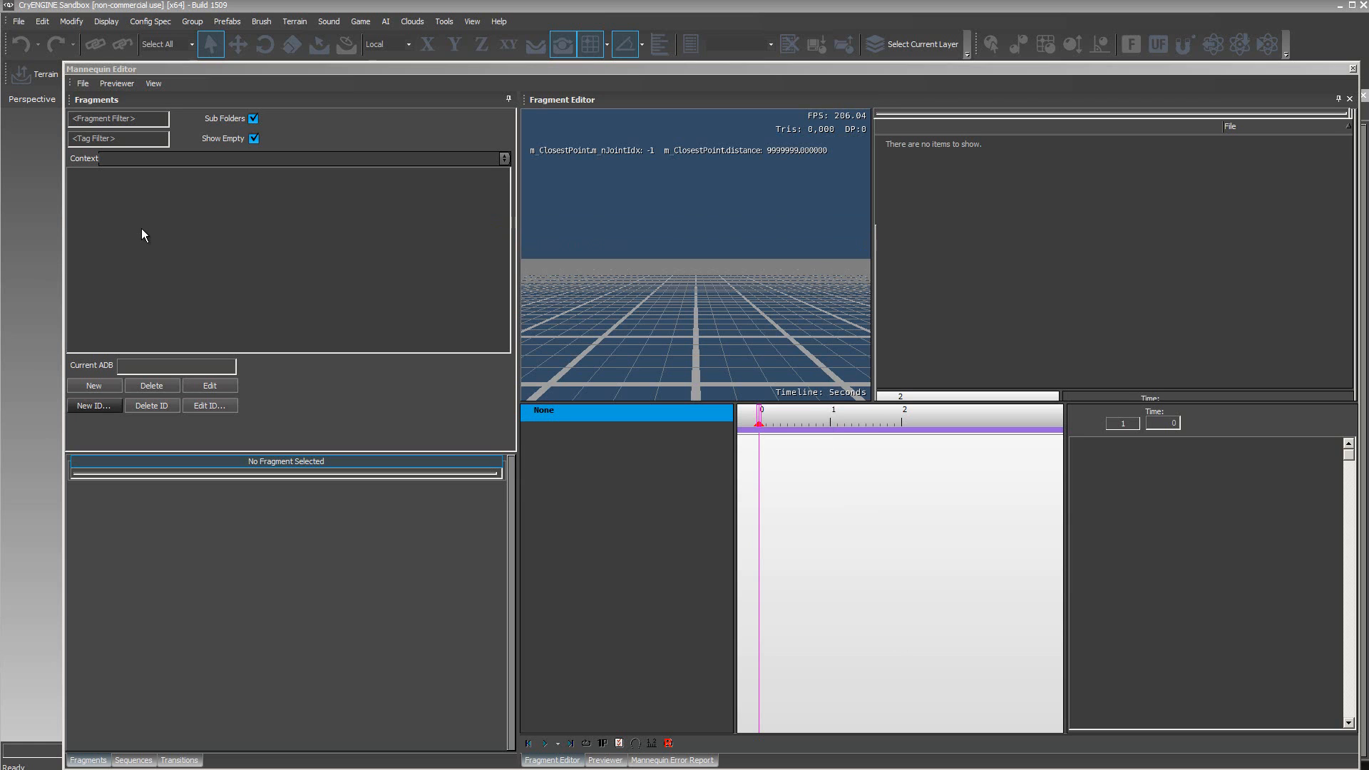
# Start a new context in the Context Editor named Player, set to start active with the context Char3P
pyautogui.click(83, 83)
pyautogui.click(105, 116)
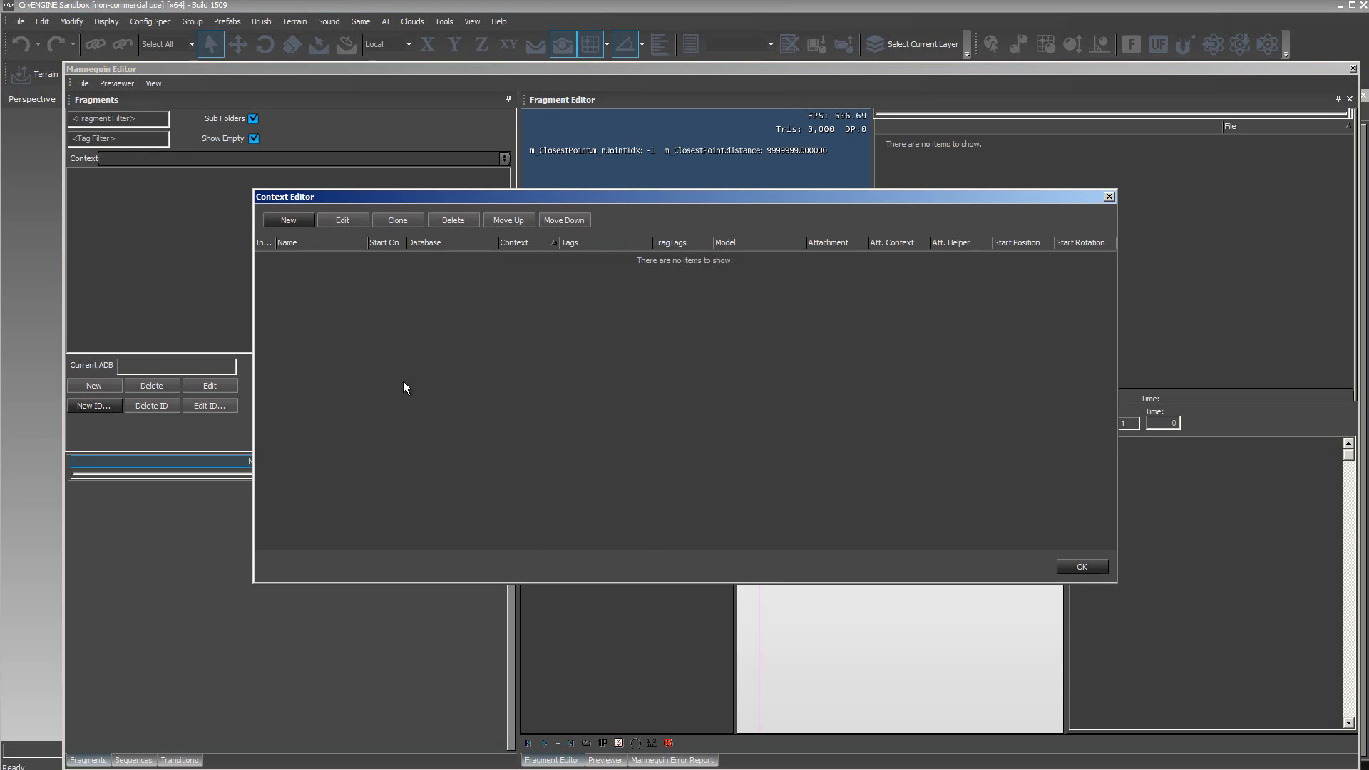
pyautogui.click(290, 222)
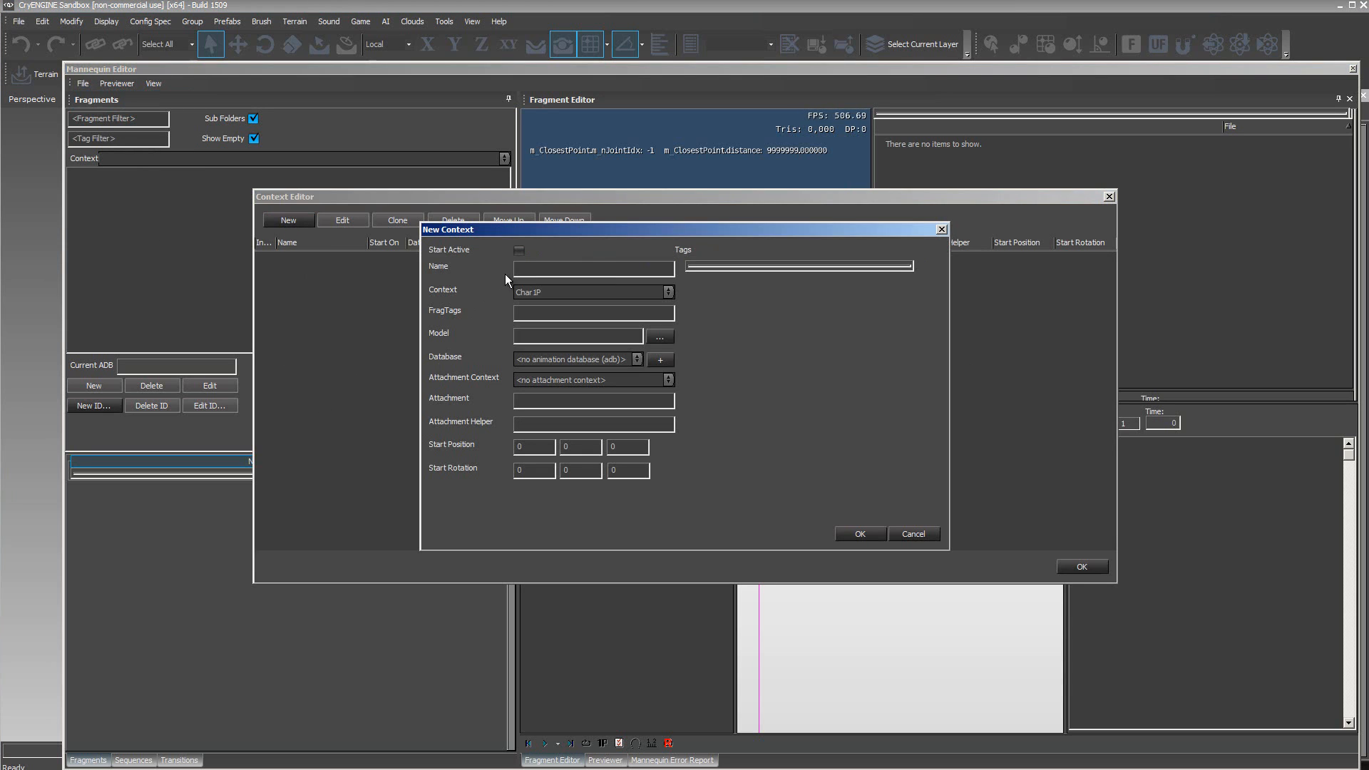
pyautogui.click(520, 251)
pyautogui.click(525, 270)
pyautogui.write('Player')
pyautogui.click(670, 293)
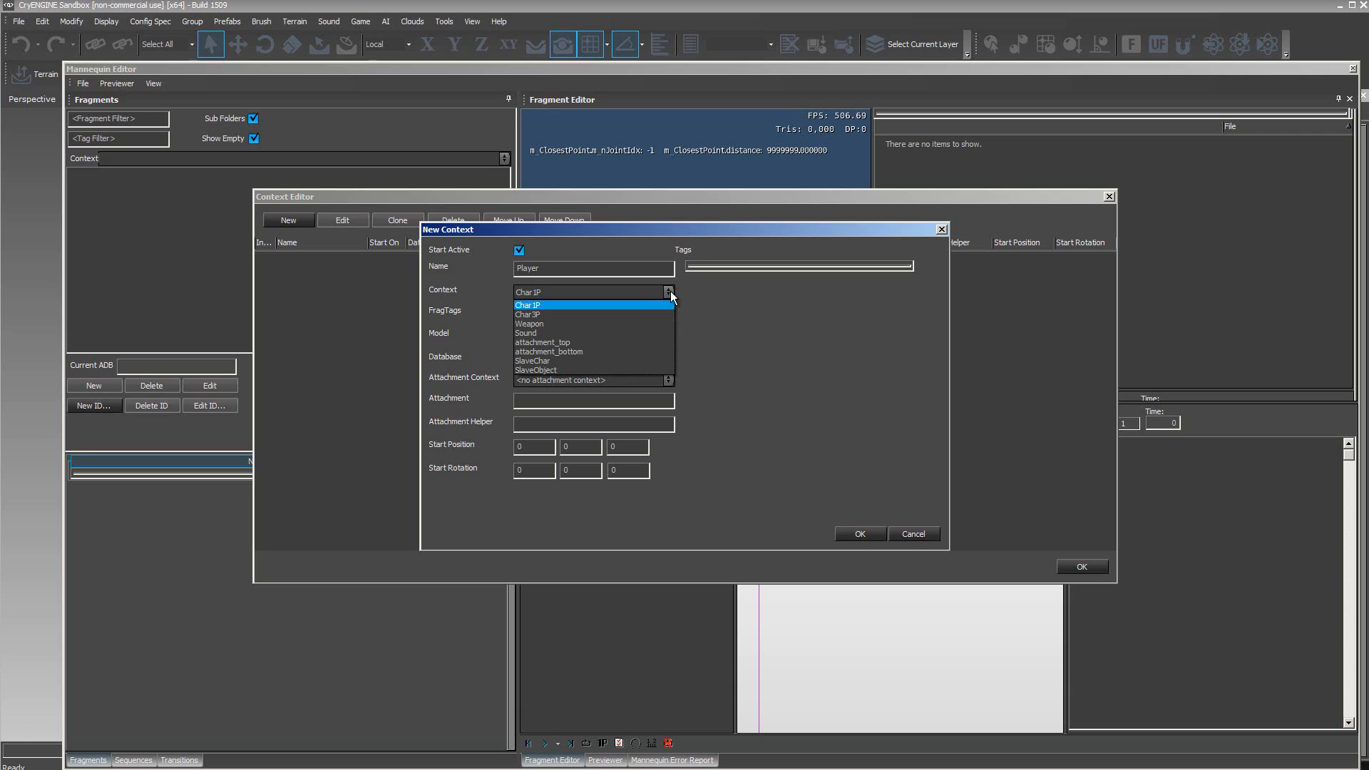
pyautogui.click(546, 315)
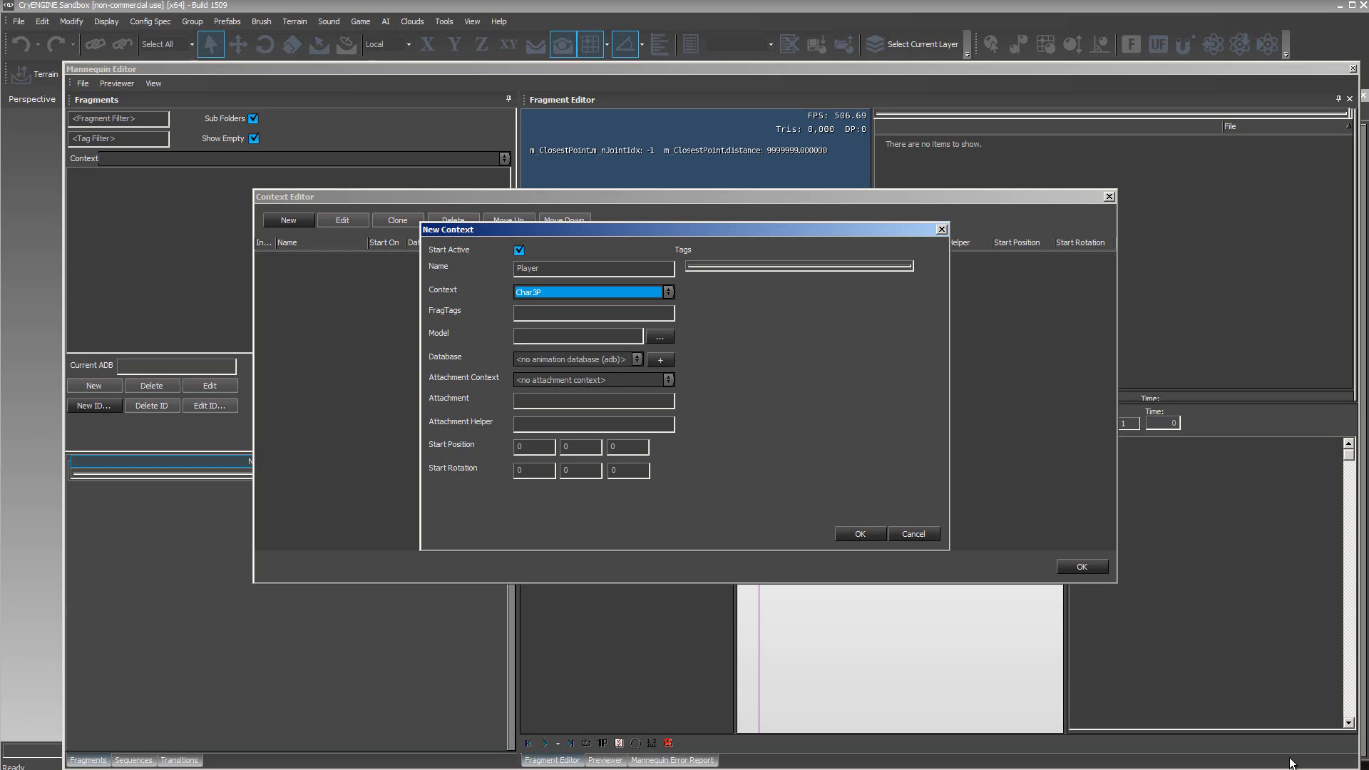
# Set the Player context's model to Player_01.cdf from the objects/Player_01 folder
pyautogui.click(659, 336)
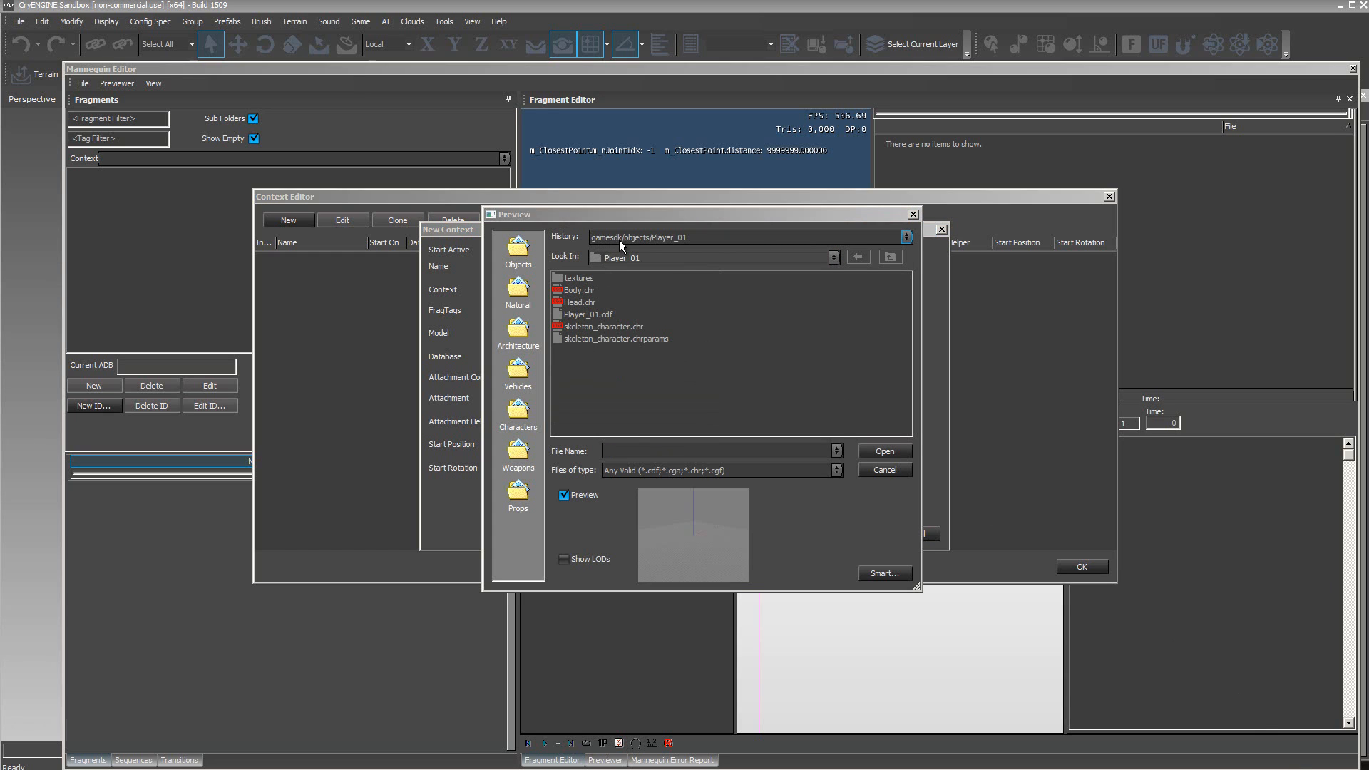
pyautogui.click(589, 315)
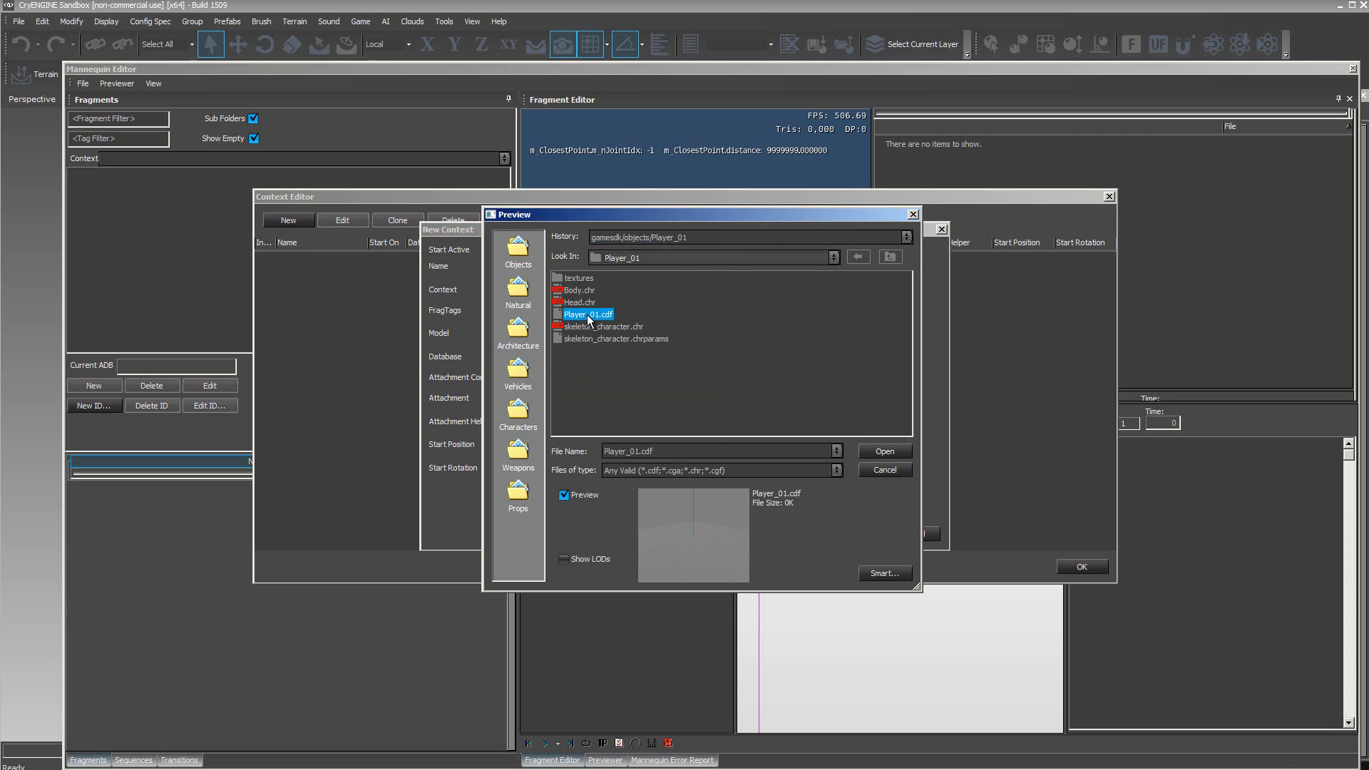
pyautogui.click(884, 450)
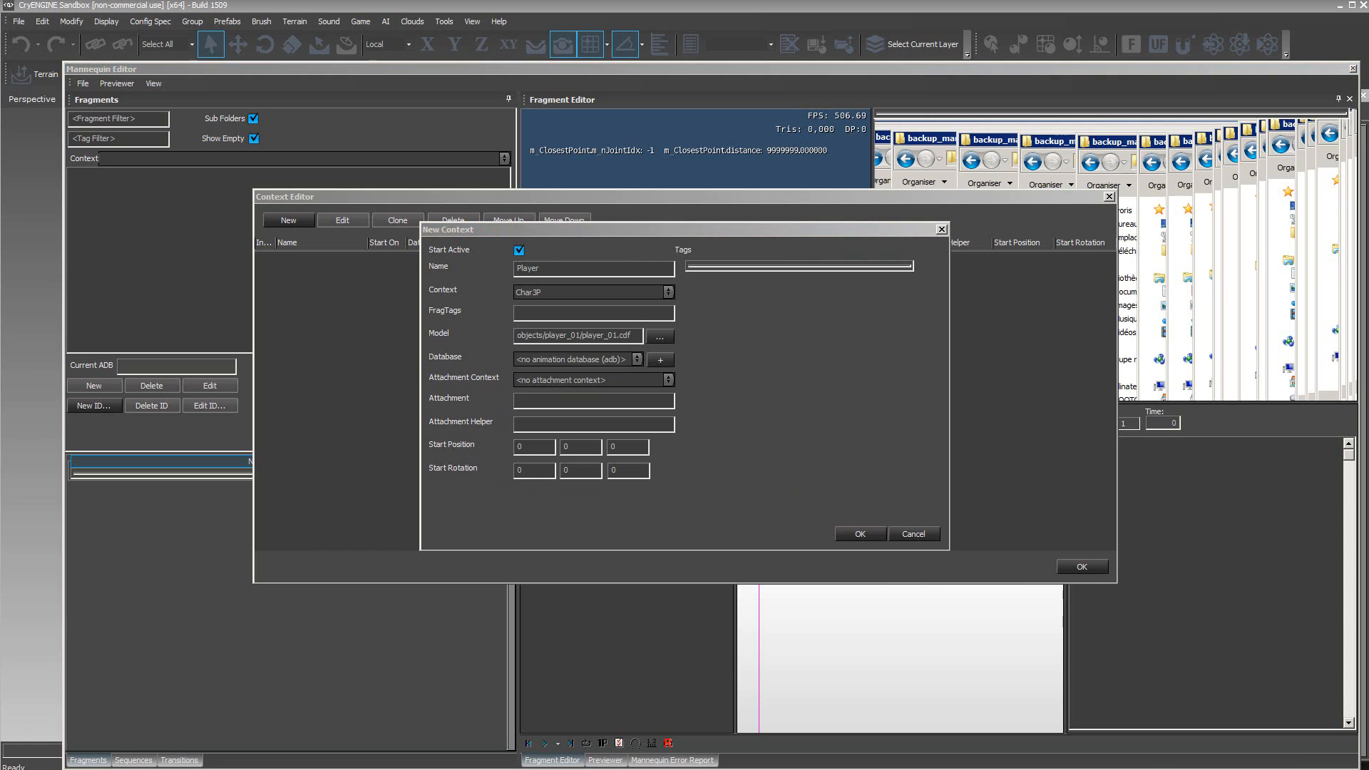
# Create the animation database myPlayerAnims3P for the Player context, then confirm the context and close the Context Editor
pyautogui.click(661, 360)
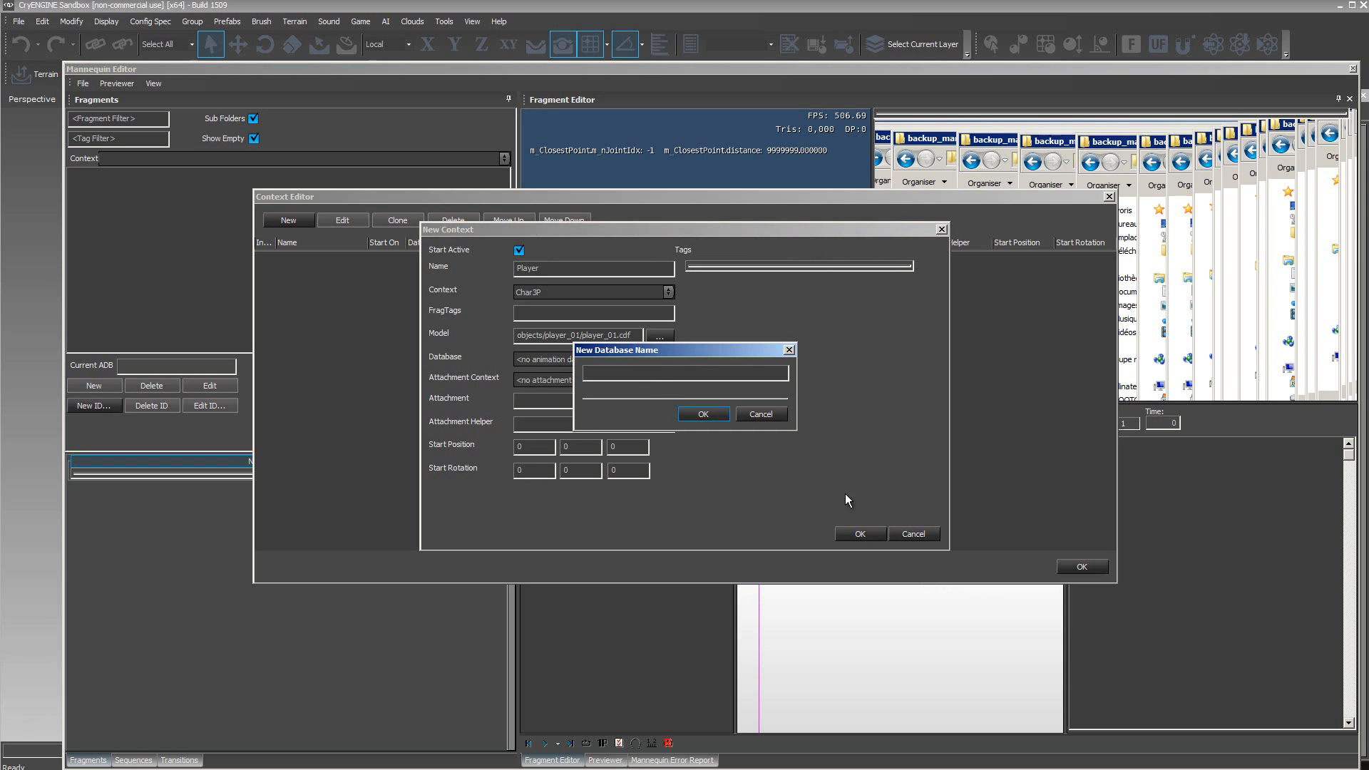
pyautogui.write('myPlayerAnims3P')
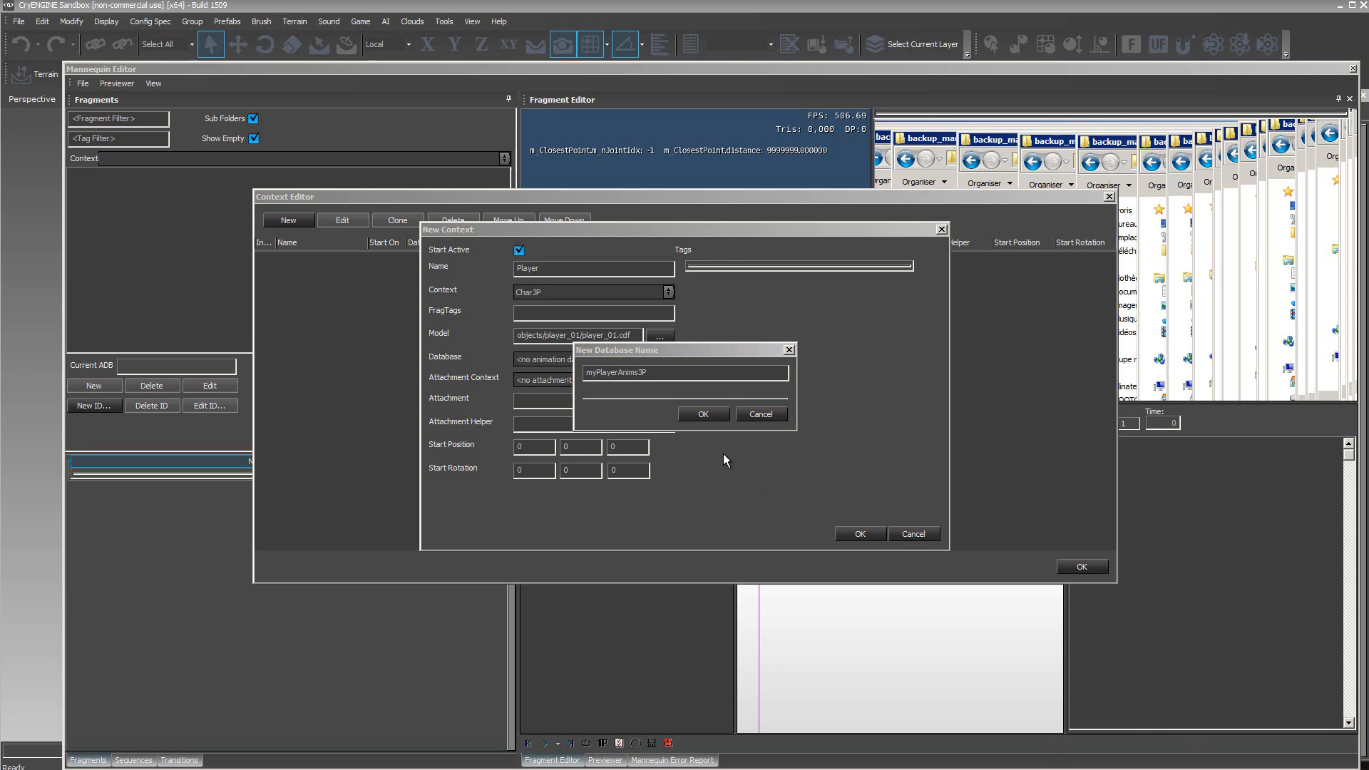
pyautogui.click(716, 417)
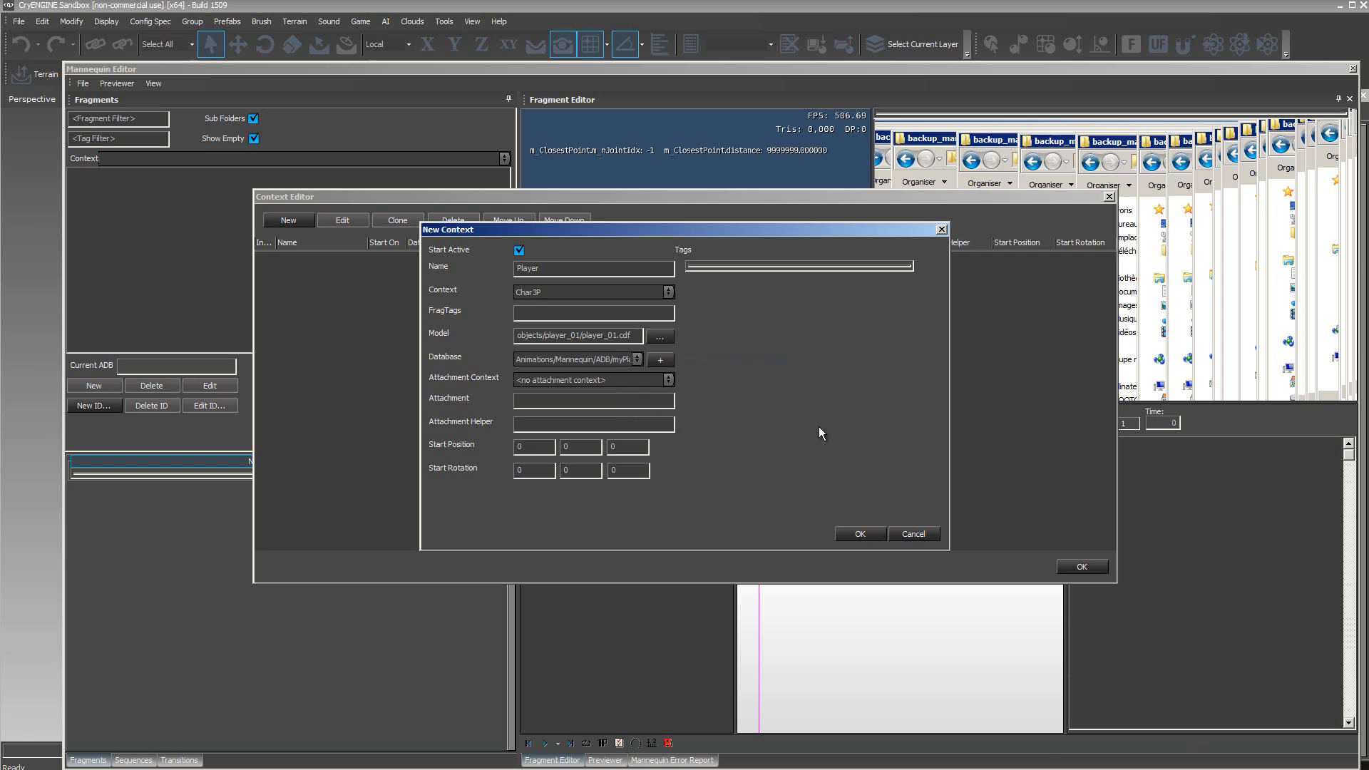
pyautogui.click(860, 534)
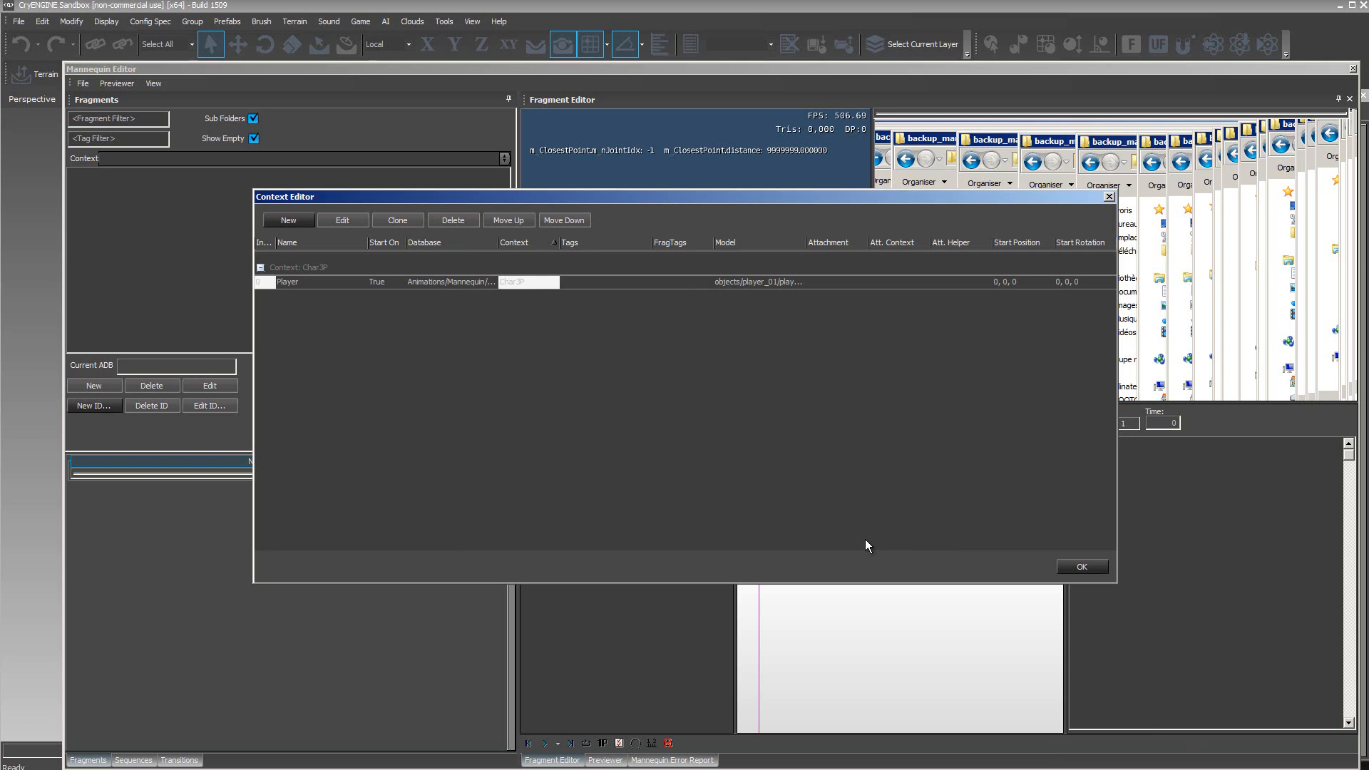
pyautogui.click(1082, 568)
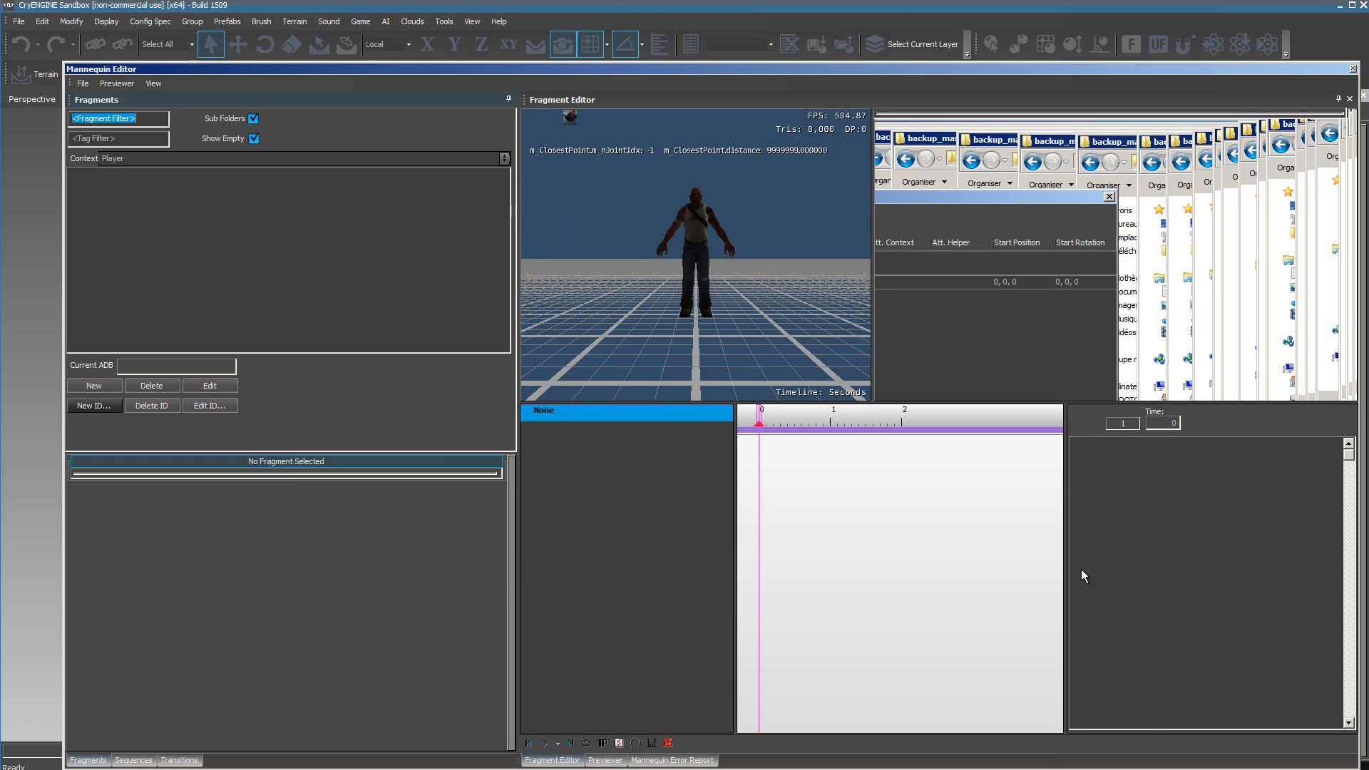
# Try to save the changes to the Mannequin files and dismiss the resulting message
pyautogui.click(84, 86)
pyautogui.click(114, 165)
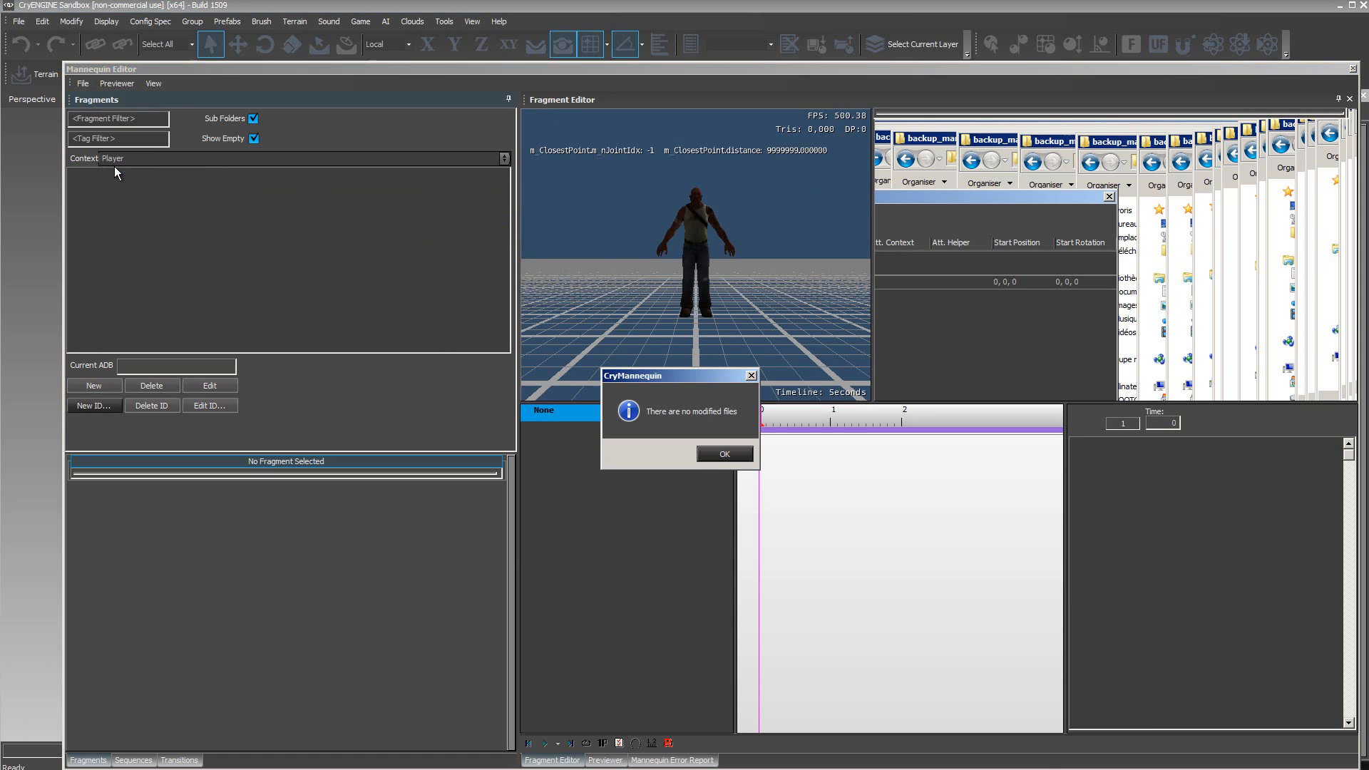
pyautogui.click(715, 456)
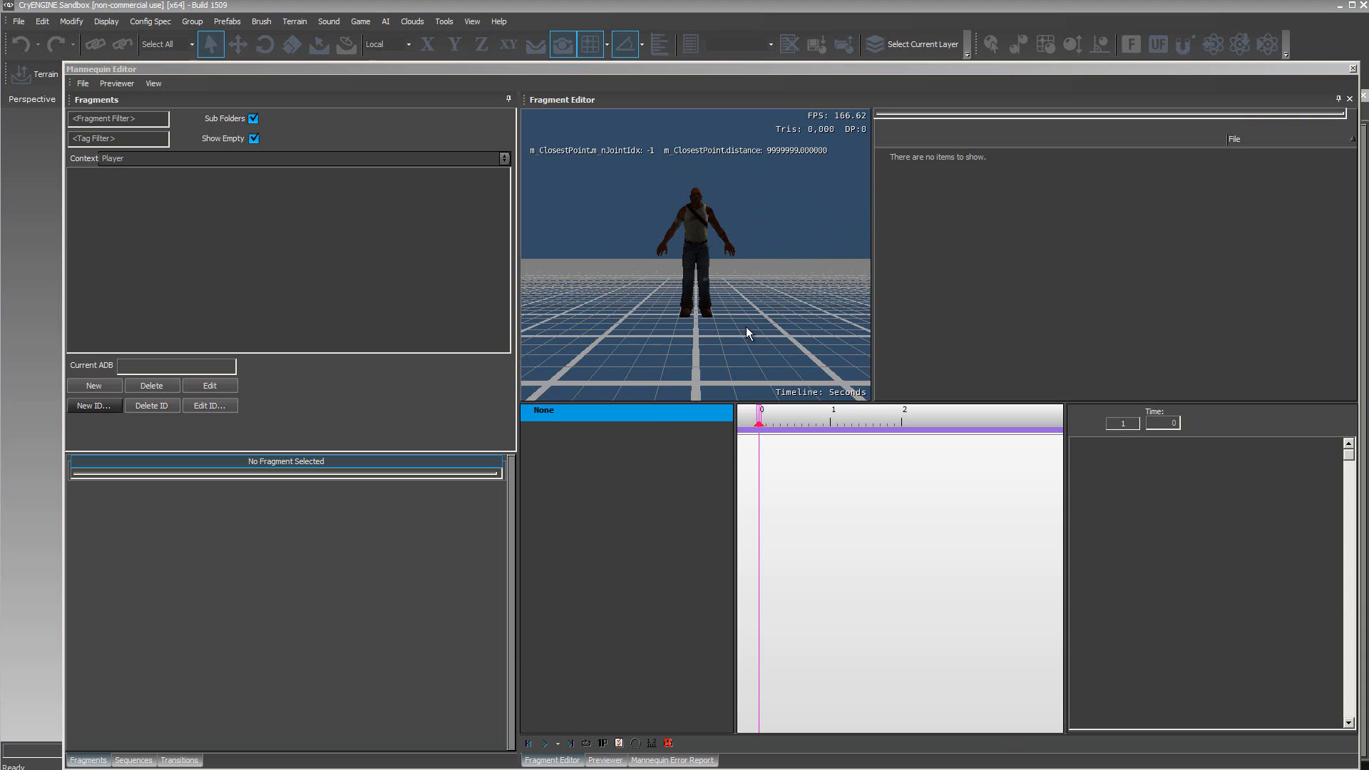
# Switch to the adb folder in Windows Explorer and preview the contents of the myplayerfragmentIds file
pyautogui.hotkey('alt', 'Tab')
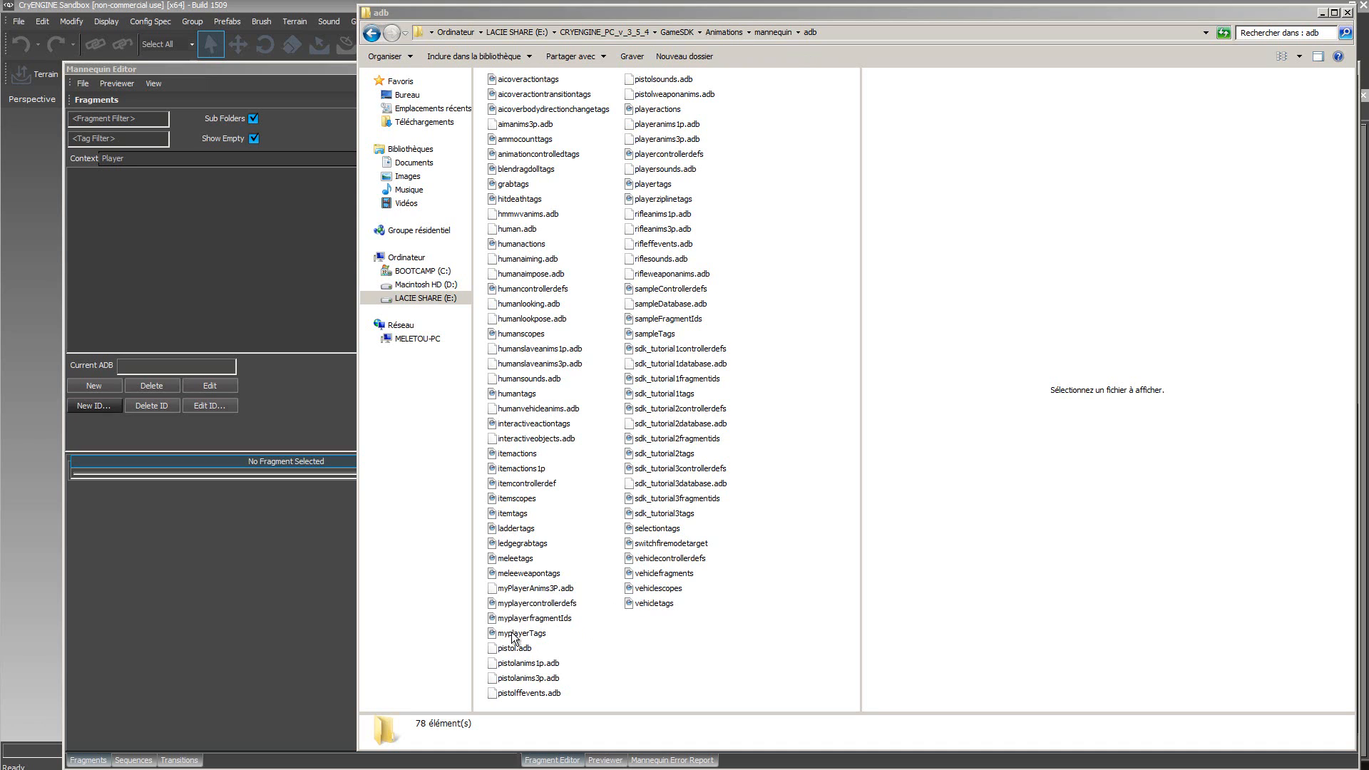
pyautogui.click(537, 623)
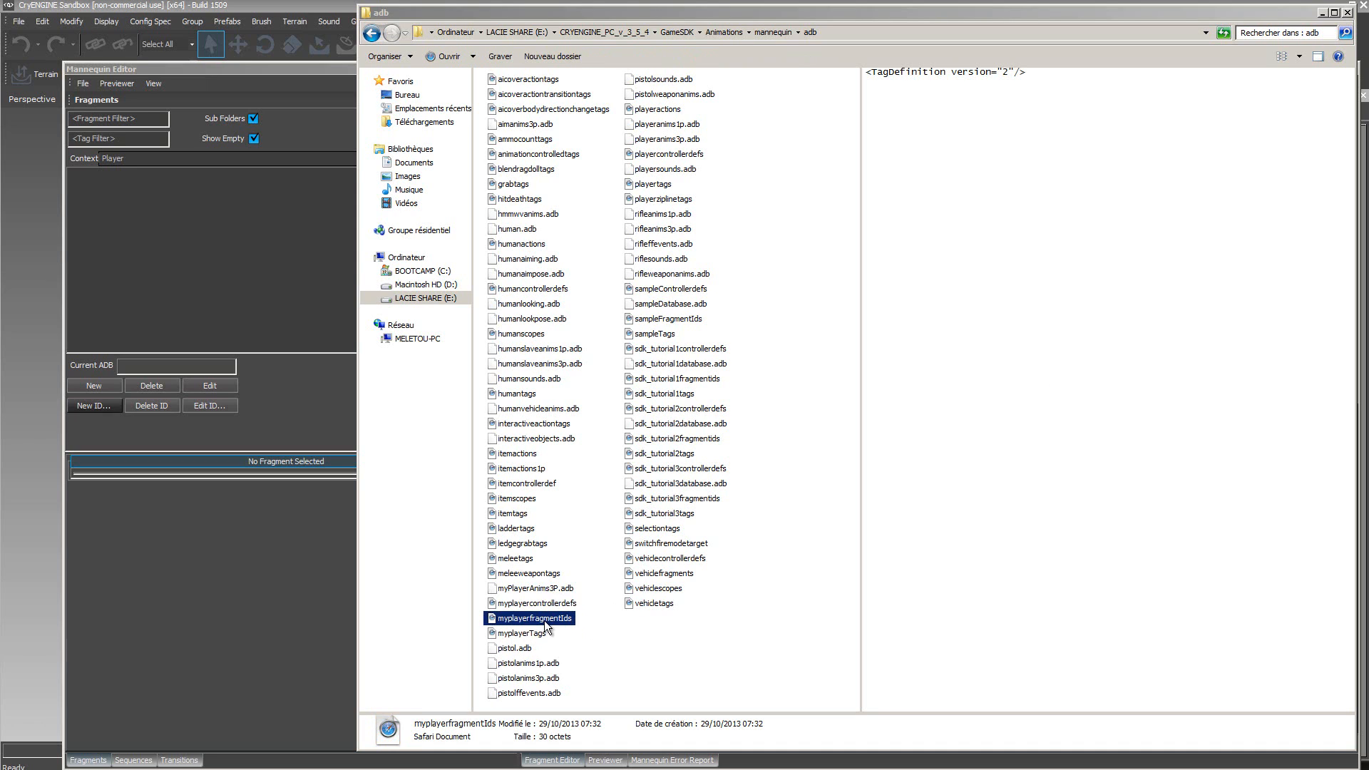